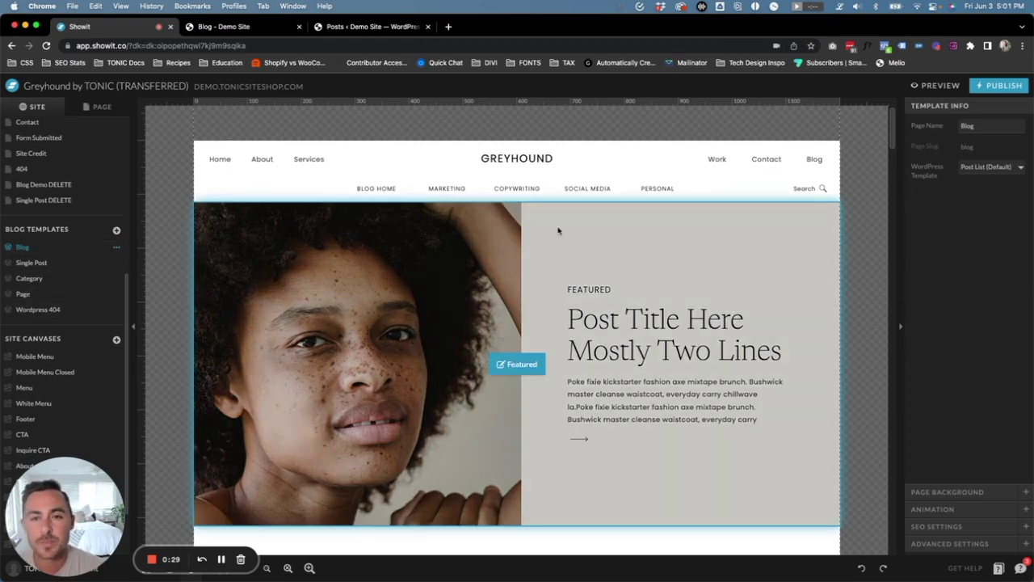
# Review the Blog template's layout from the featured post through the post index and the pagination links.
pyautogui.scroll(-8, 638, 237)
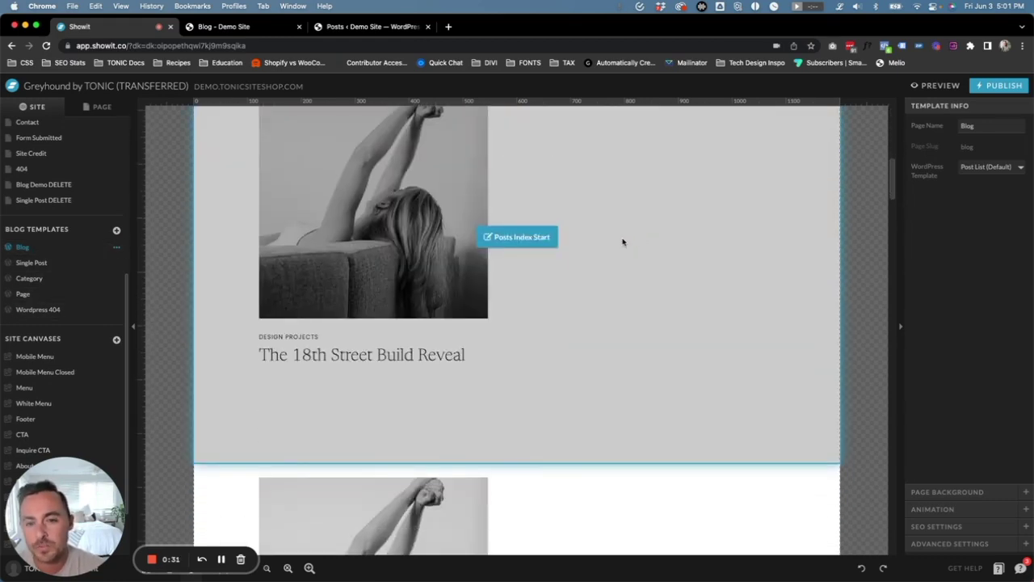
pyautogui.scroll(-10, 554, 282)
pyautogui.scroll(3, 555, 284)
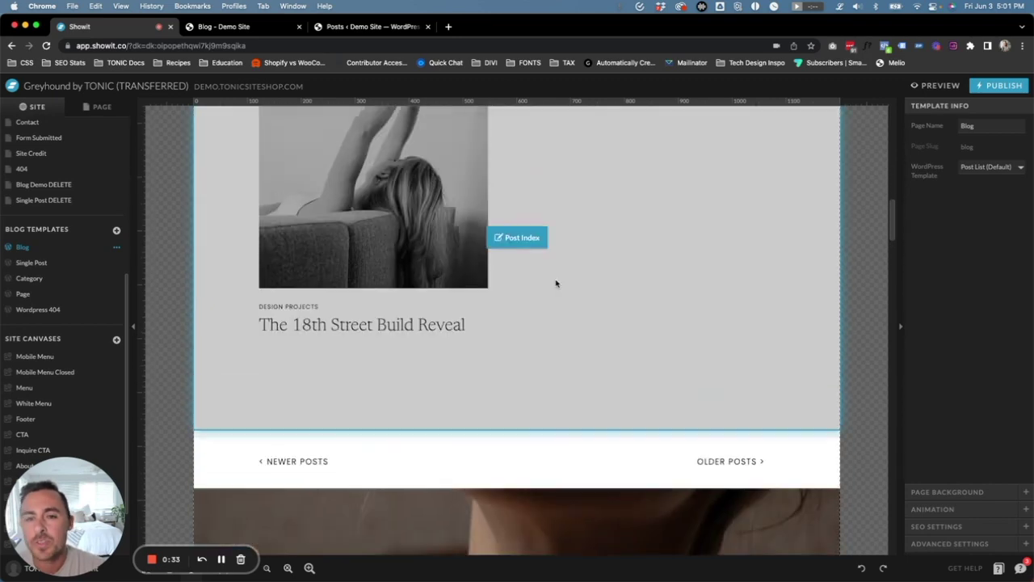
pyautogui.scroll(5, 556, 282)
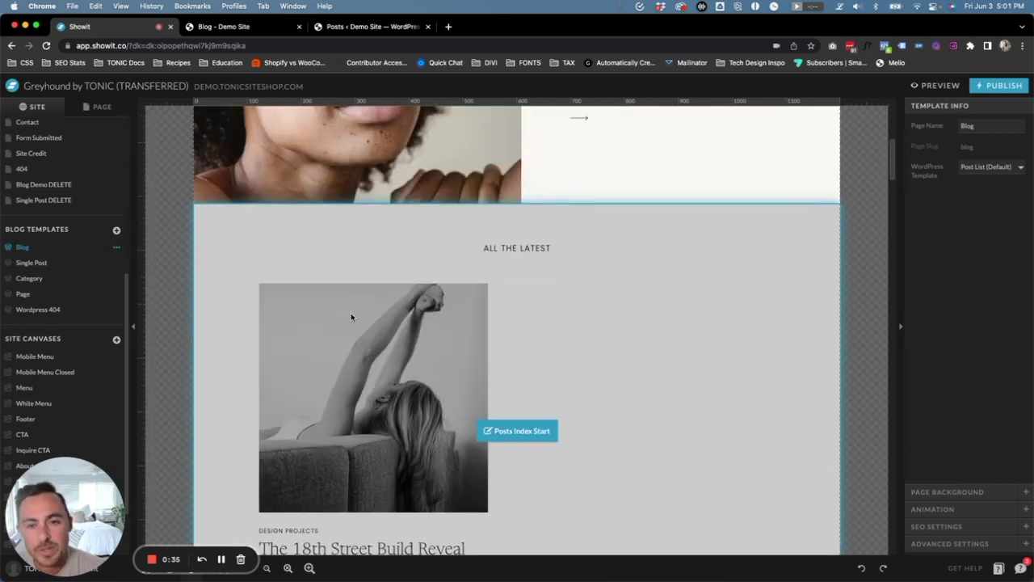
pyautogui.scroll(-1, 612, 354)
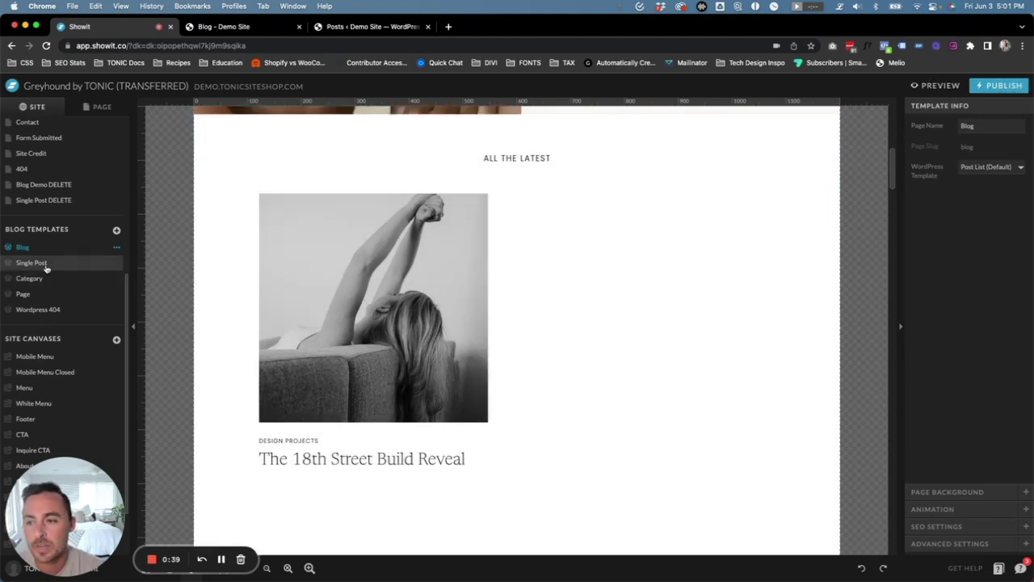
# Open the Single Post blog template and examine its featured section, post content area and sidebar.
pyautogui.click(46, 264)
pyautogui.scroll(5, 491, 256)
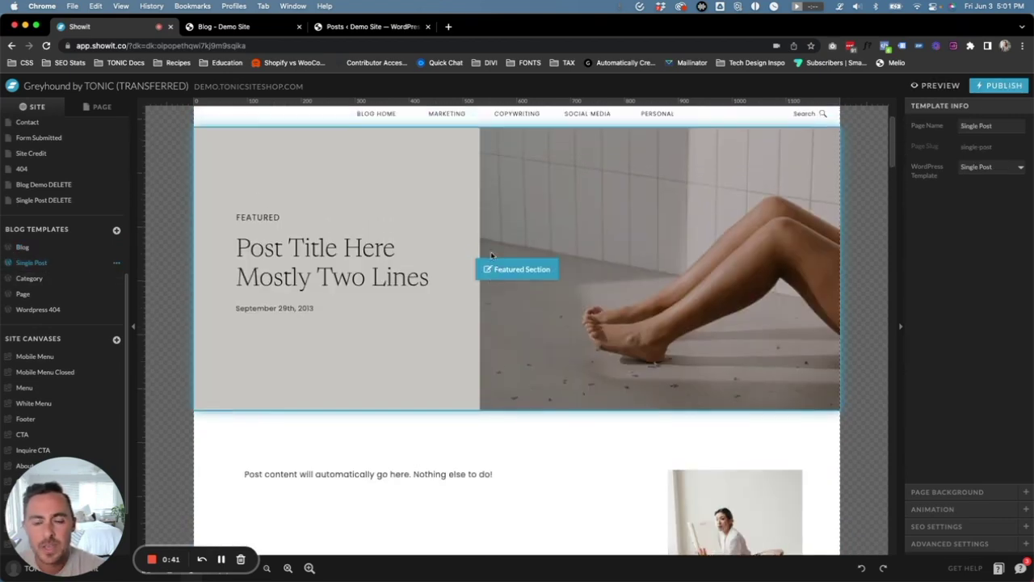
pyautogui.scroll(-2, 485, 255)
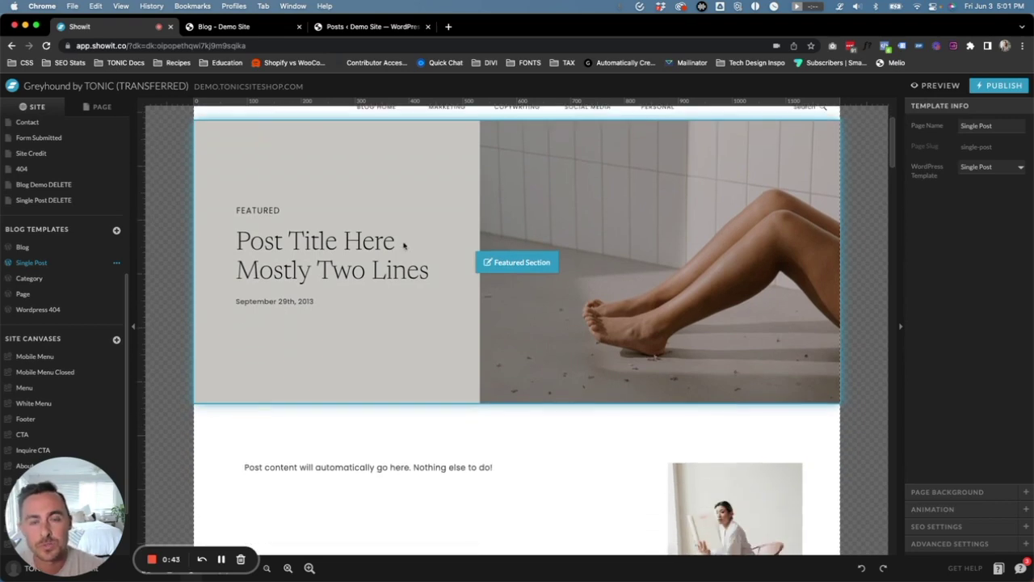
pyautogui.scroll(-10, 405, 245)
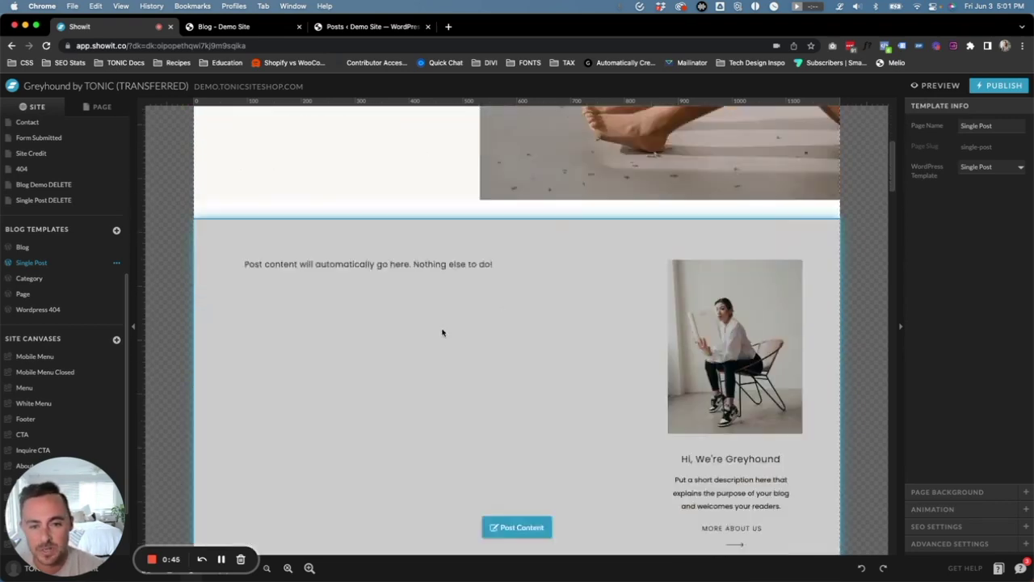
pyautogui.scroll(10, 592, 268)
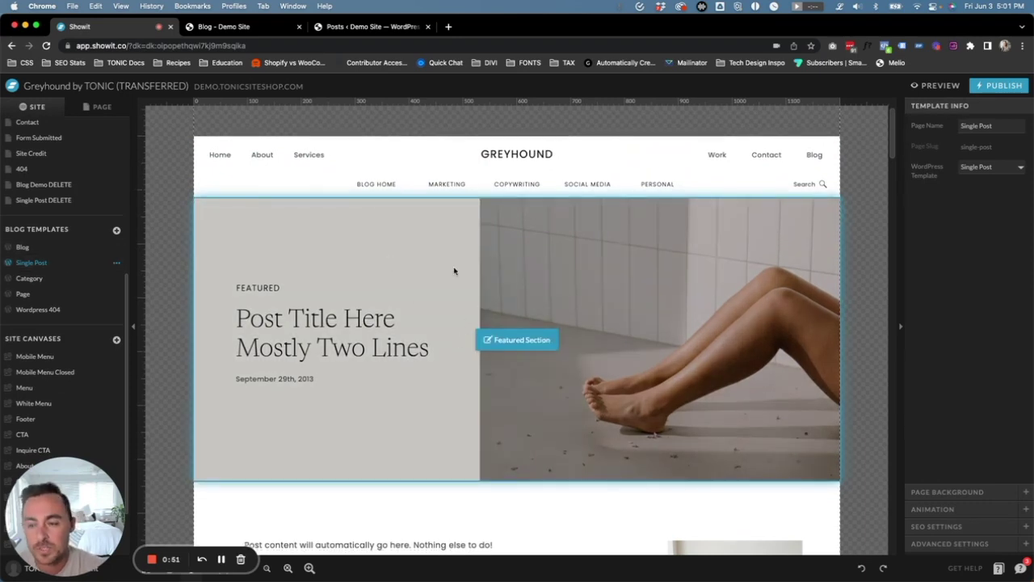
pyautogui.scroll(-5, 453, 273)
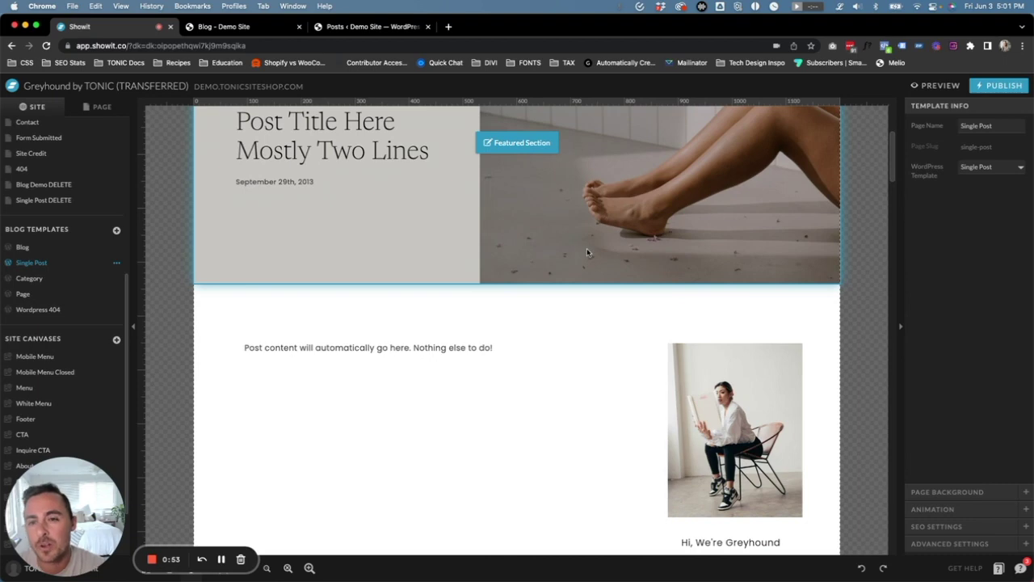
pyautogui.scroll(1, 535, 297)
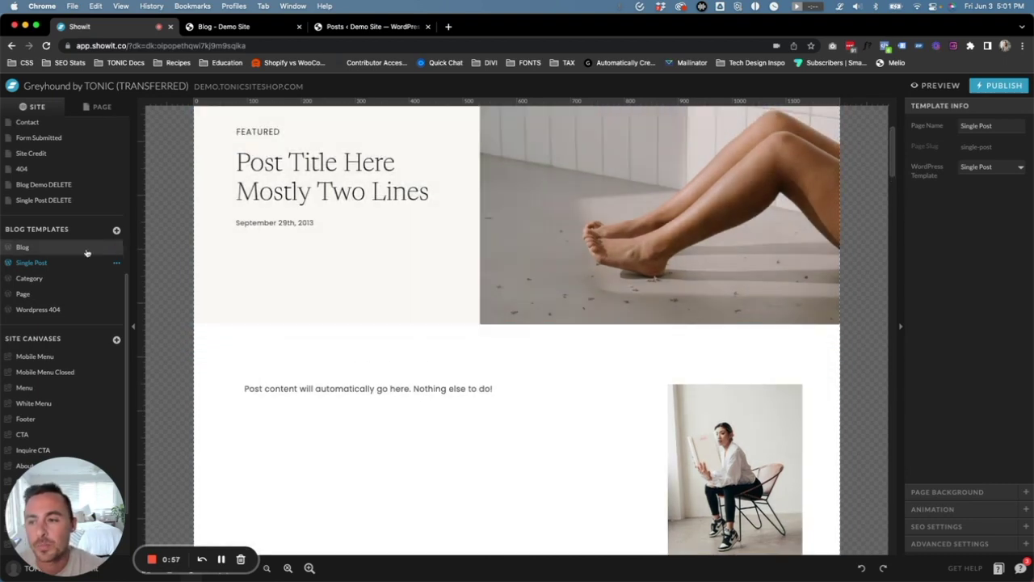
# Open the Category blog template and examine its title hero and category post listing.
pyautogui.click(29, 278)
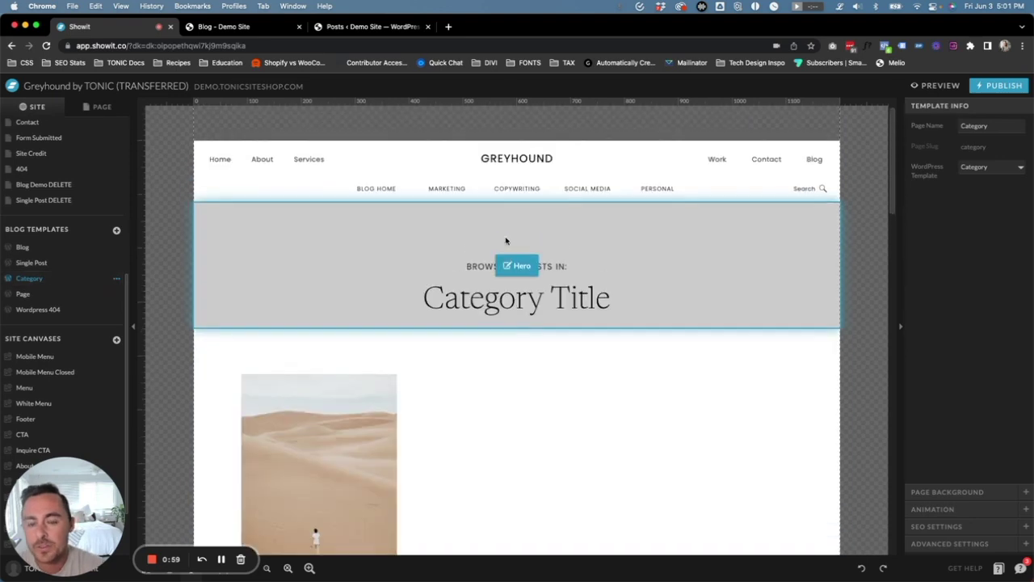
pyautogui.scroll(-3, 506, 240)
pyautogui.scroll(2, 506, 240)
pyautogui.scroll(-2, 381, 259)
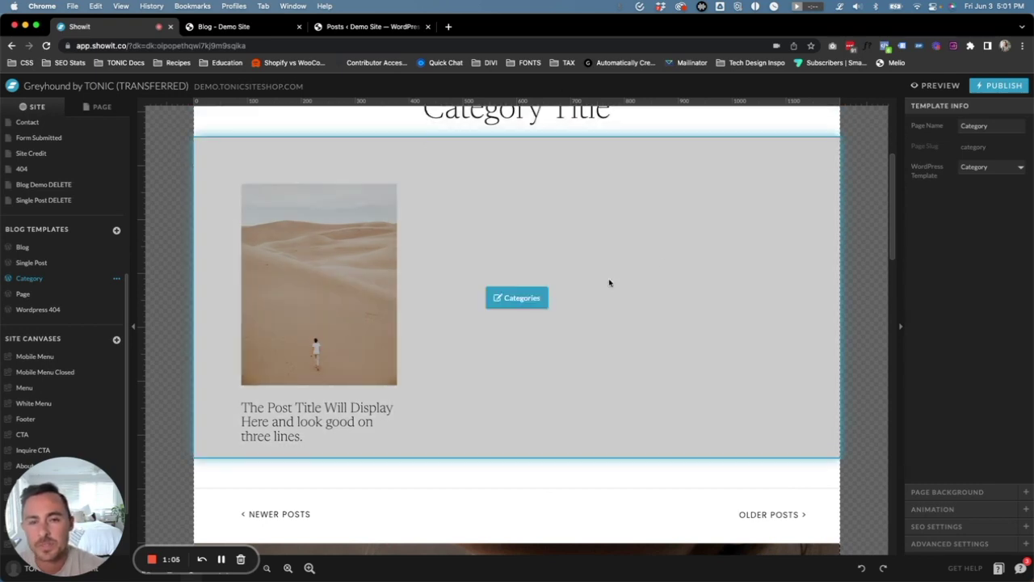
pyautogui.scroll(3, 388, 248)
# Review the Page blog template and the Wordpress 404 template.
pyautogui.click(41, 293)
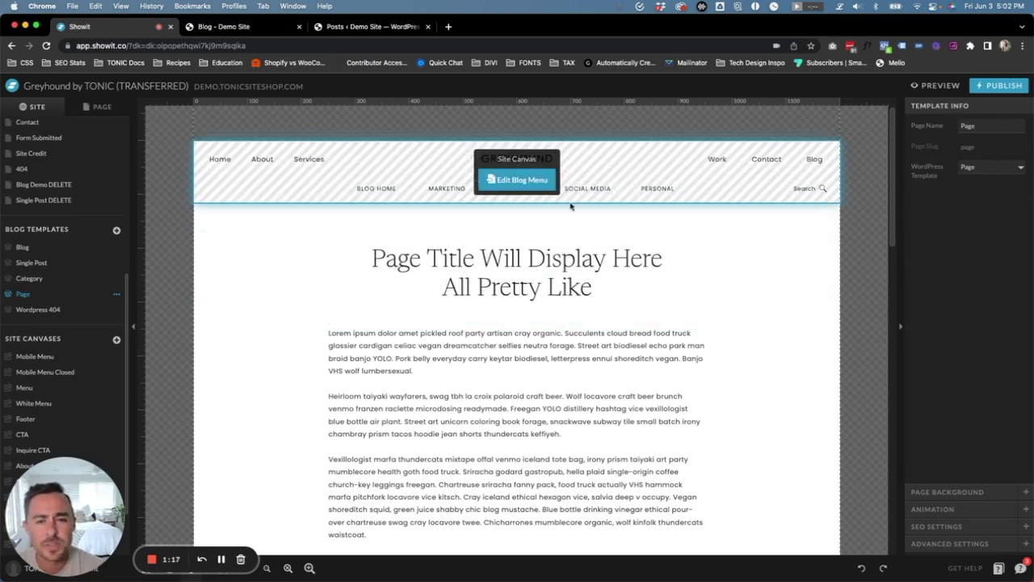
pyautogui.scroll(-5, 397, 266)
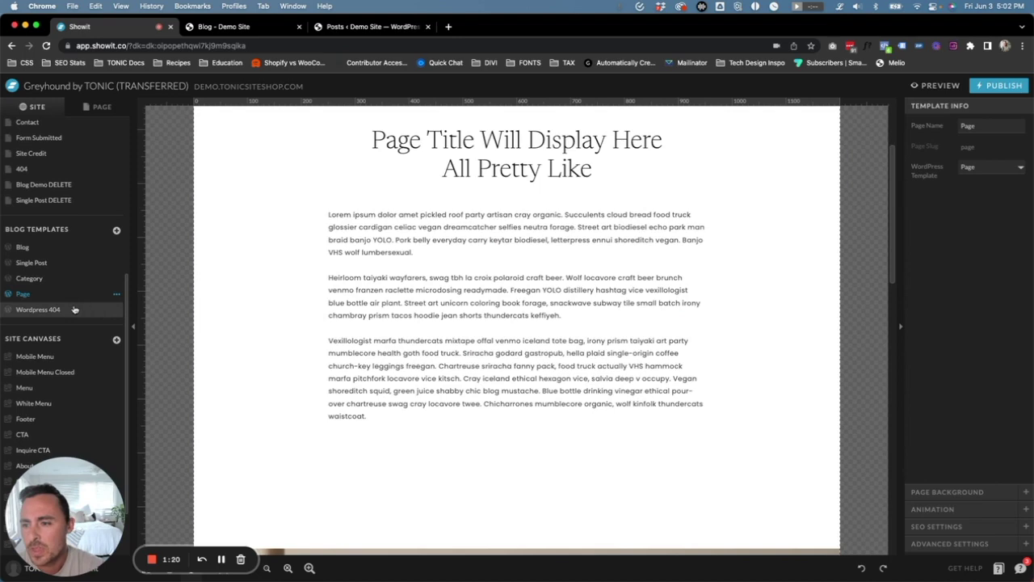
pyautogui.click(73, 309)
pyautogui.scroll(2, 361, 265)
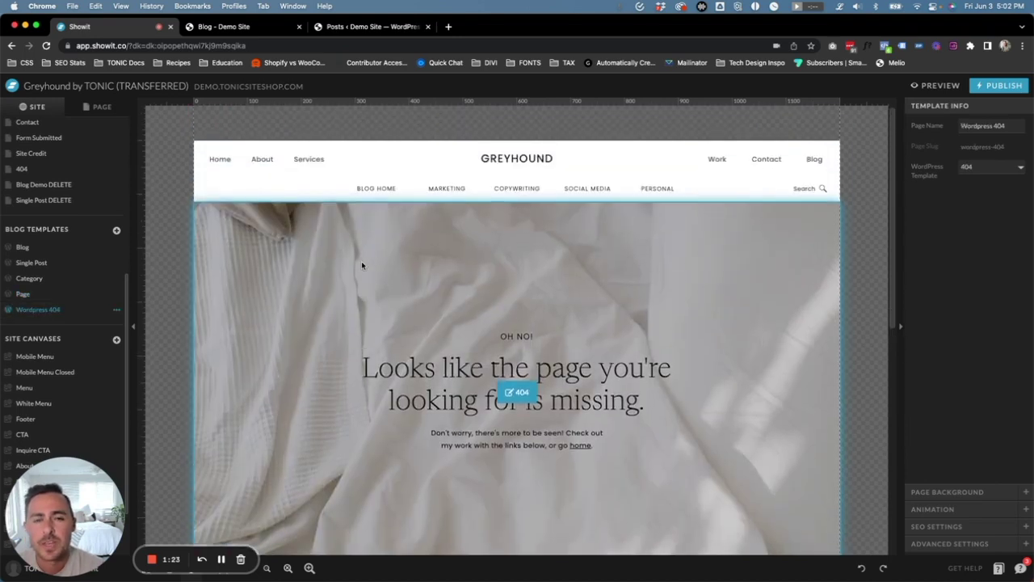
pyautogui.scroll(-1, 534, 148)
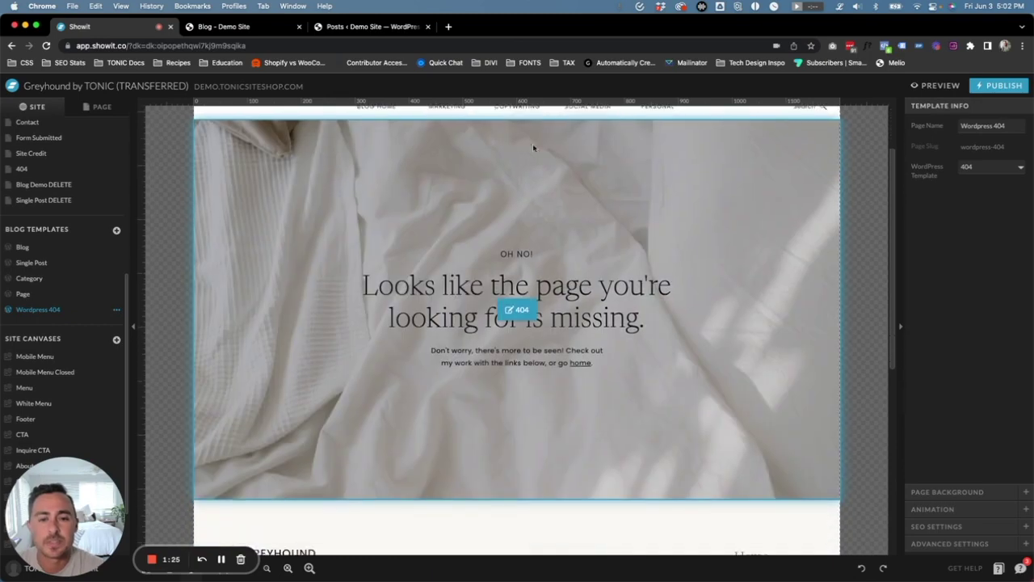
pyautogui.scroll(1, 380, 266)
pyautogui.scroll(-1, 380, 266)
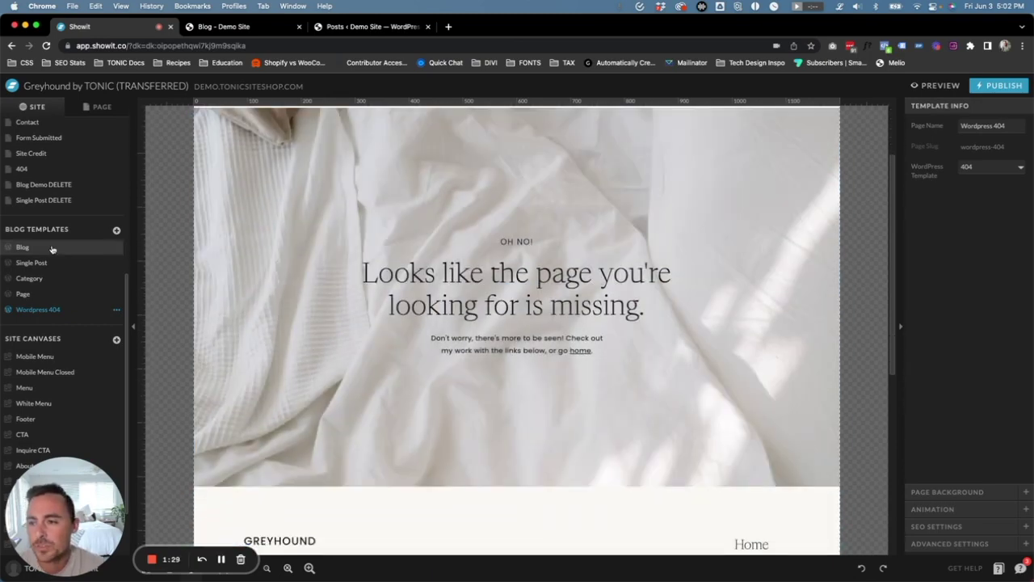
# Return to the Blog template and publish the site with its blog design to demo.tonicsiteshop.com.
pyautogui.click(53, 247)
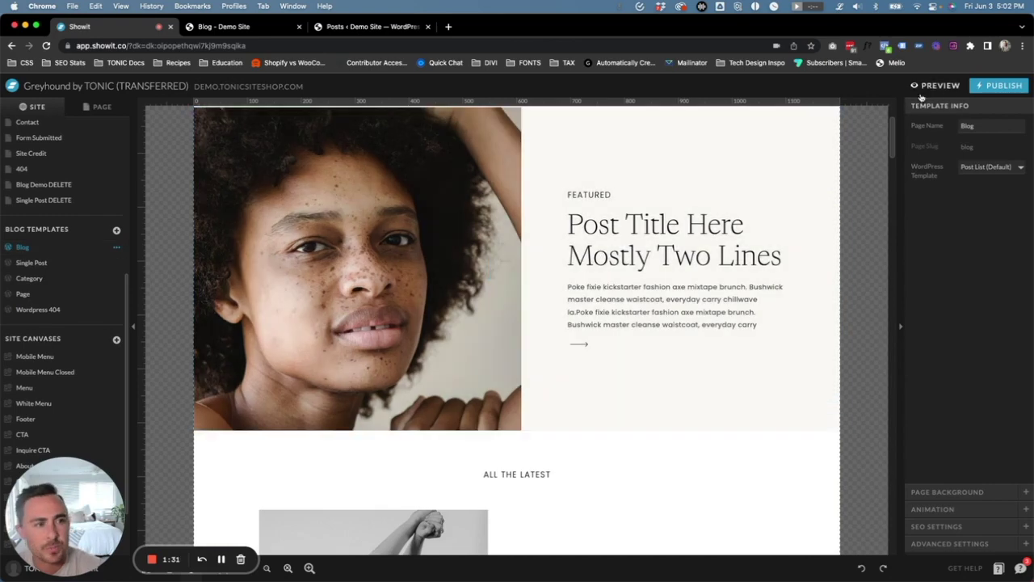
pyautogui.click(1000, 85)
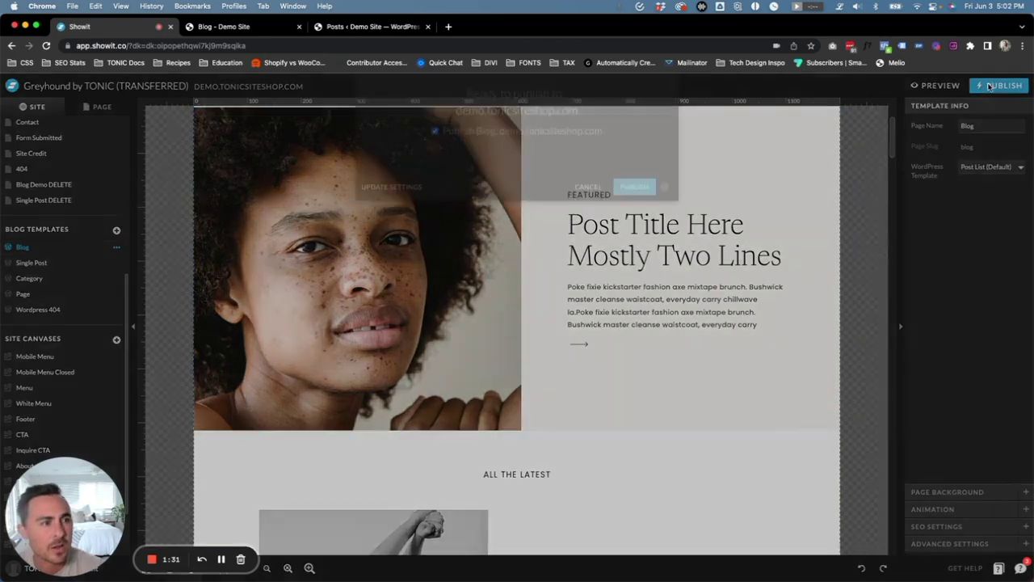
pyautogui.click(637, 280)
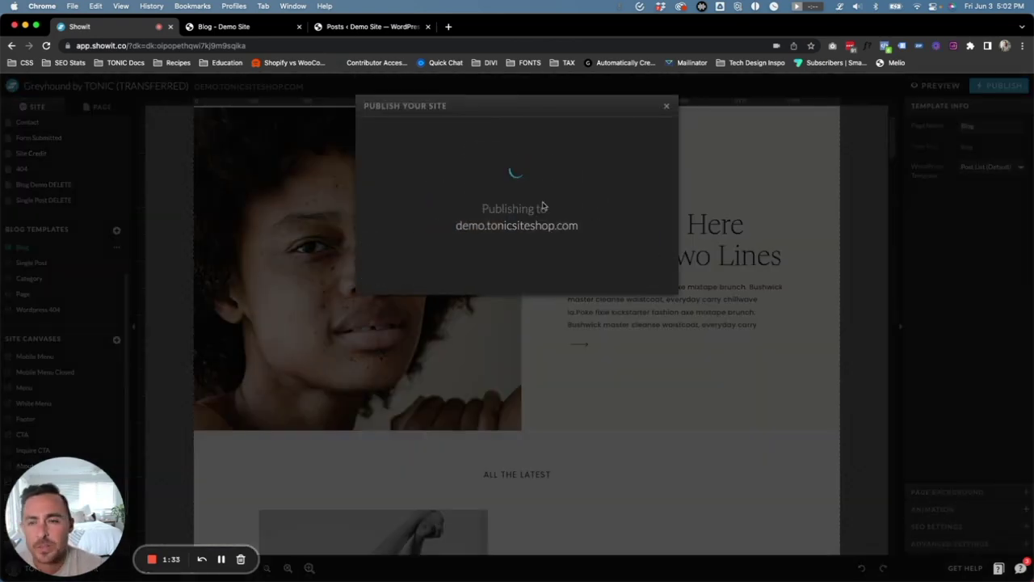
# Switch to the WordPress admin and look through the Posts list with its titles, categories and featured images.
pyautogui.click(369, 26)
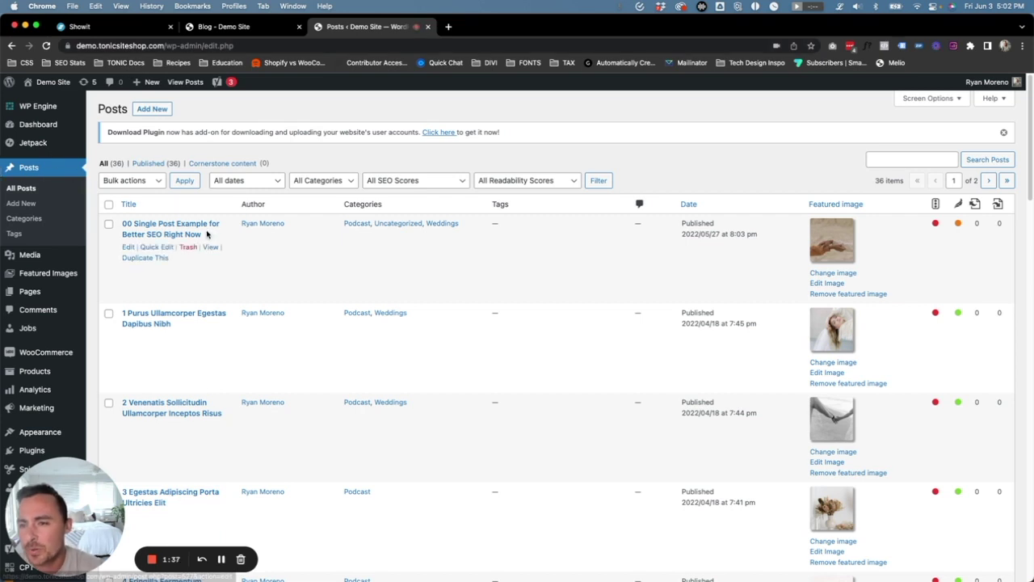
pyautogui.scroll(-1, 190, 242)
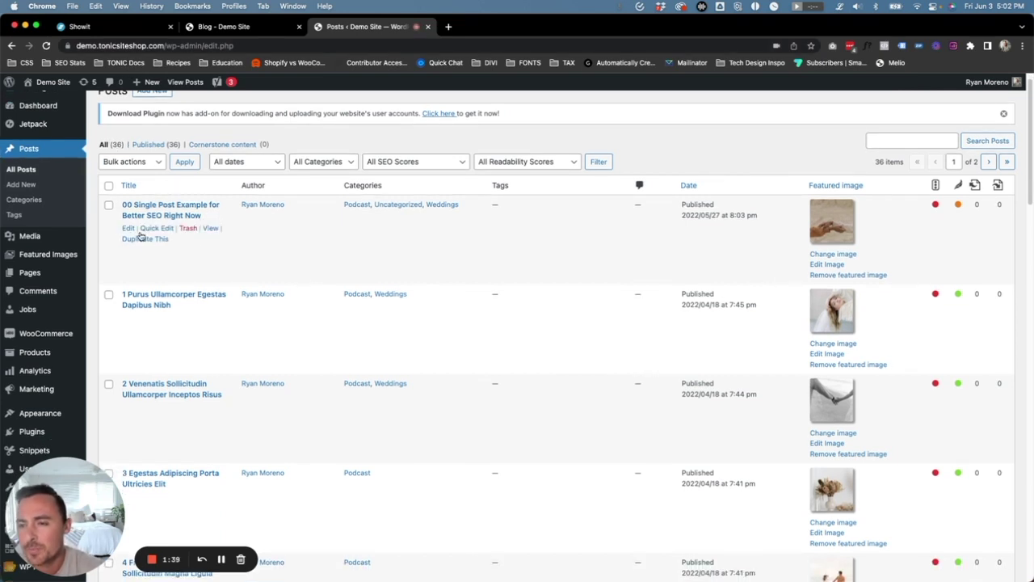
pyautogui.scroll(-1, 141, 222)
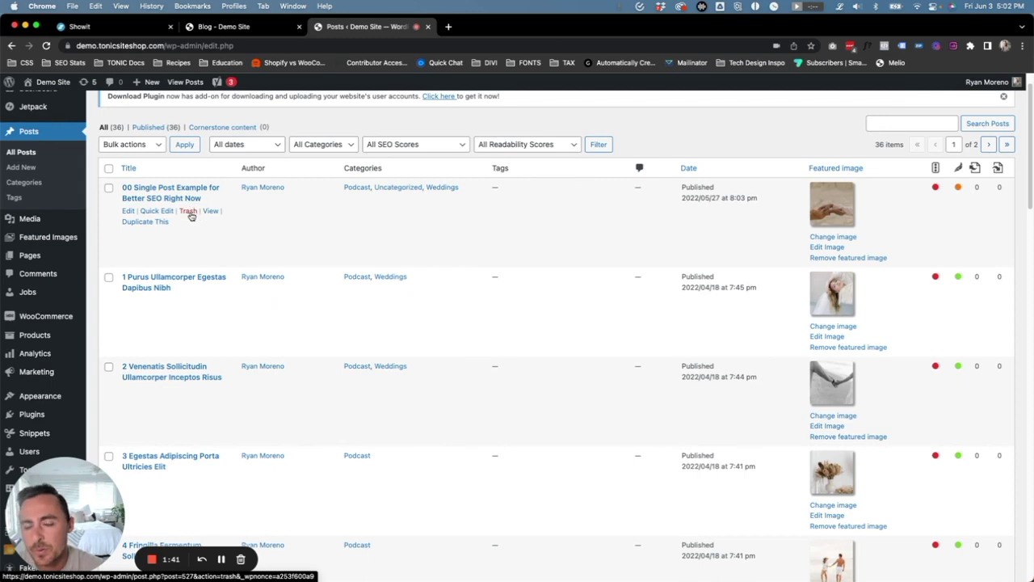
pyautogui.scroll(-5, 166, 202)
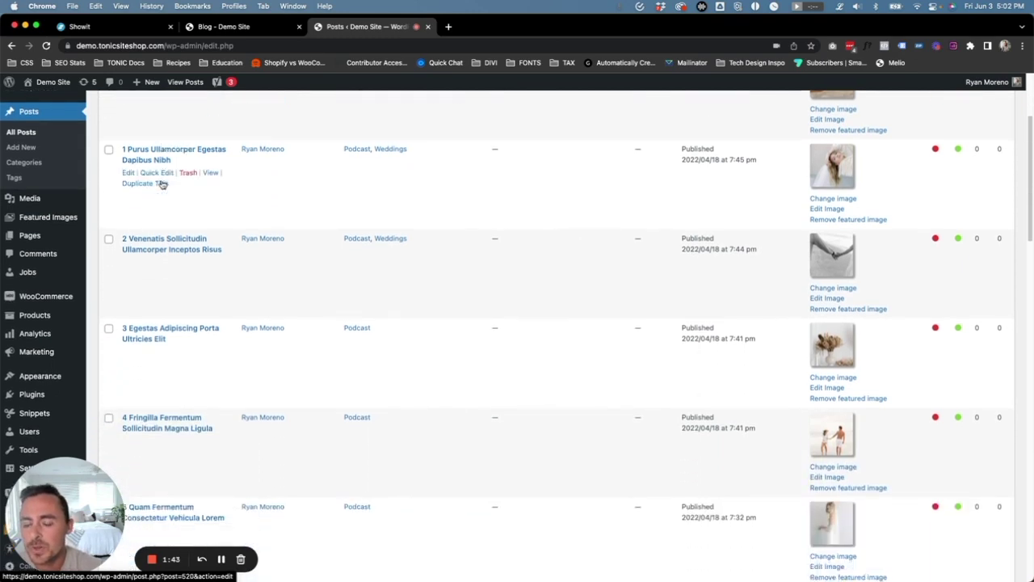
pyautogui.scroll(-6, 182, 389)
pyautogui.scroll(12, 182, 388)
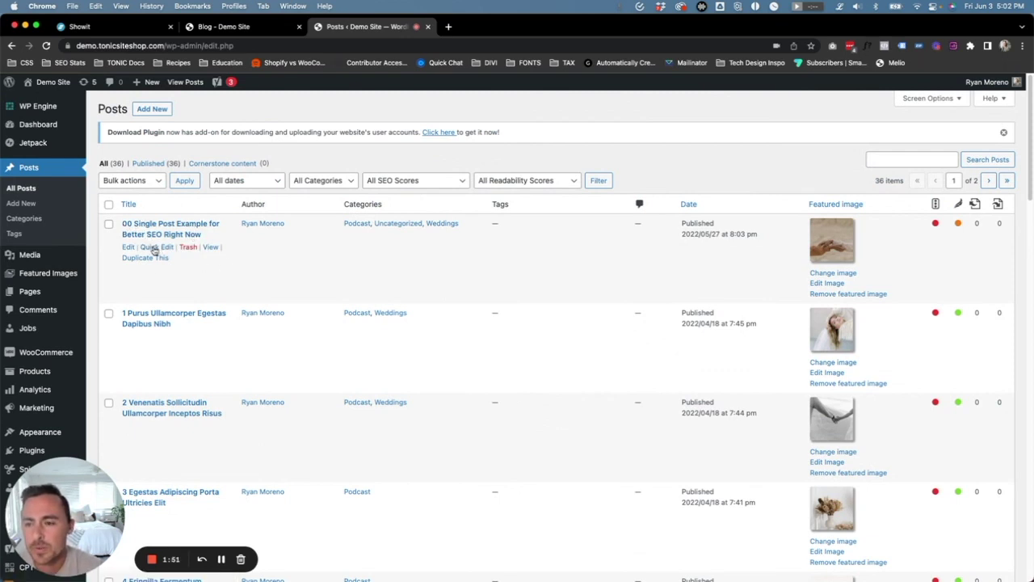
pyautogui.scroll(-3, 203, 452)
pyautogui.scroll(3, 283, 285)
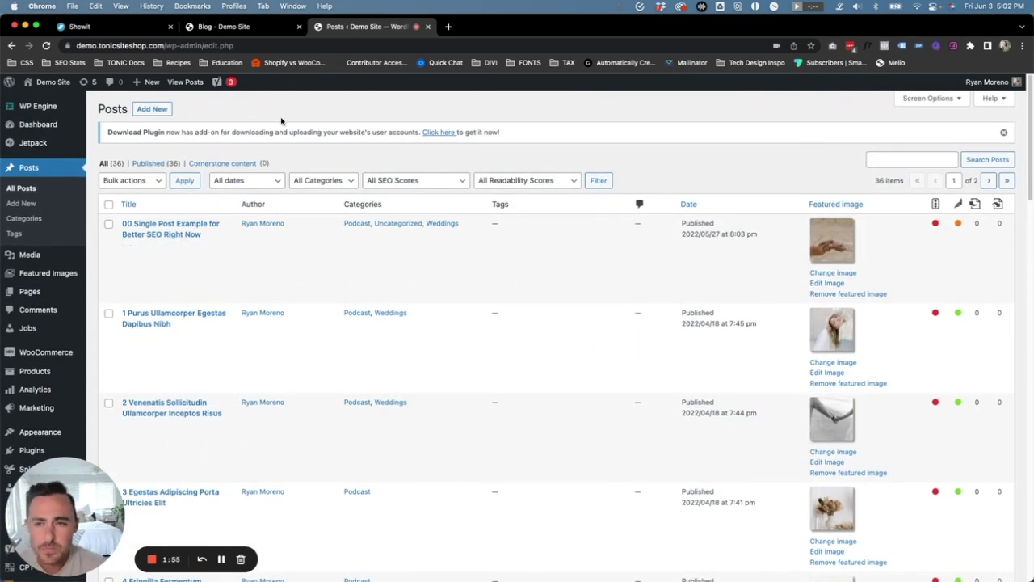
# View the live blog page at demo.tonicsiteshop.com/blog/ and examine its featured post section.
pyautogui.click(239, 29)
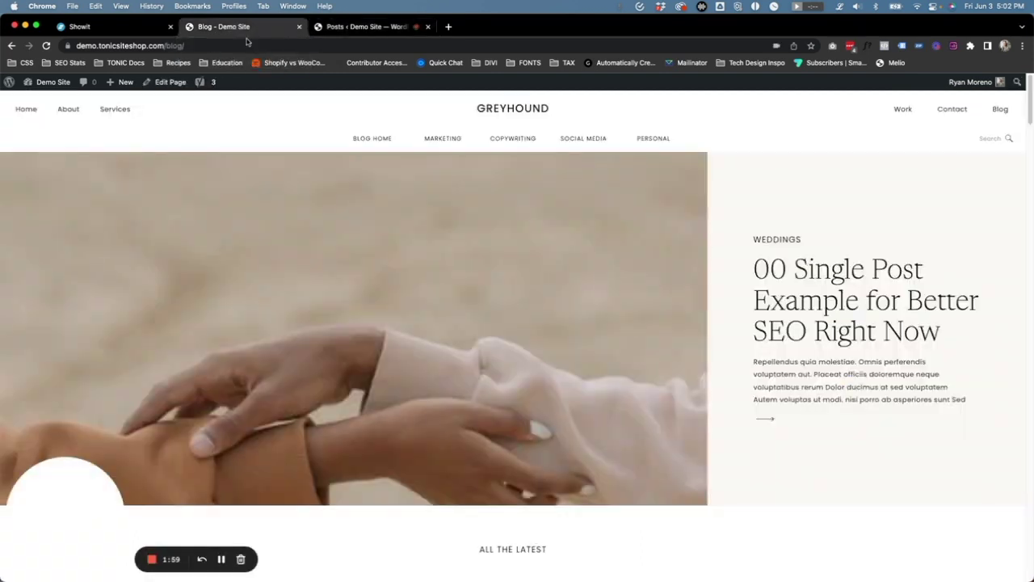
pyautogui.click(201, 45)
pyautogui.press('Escape')
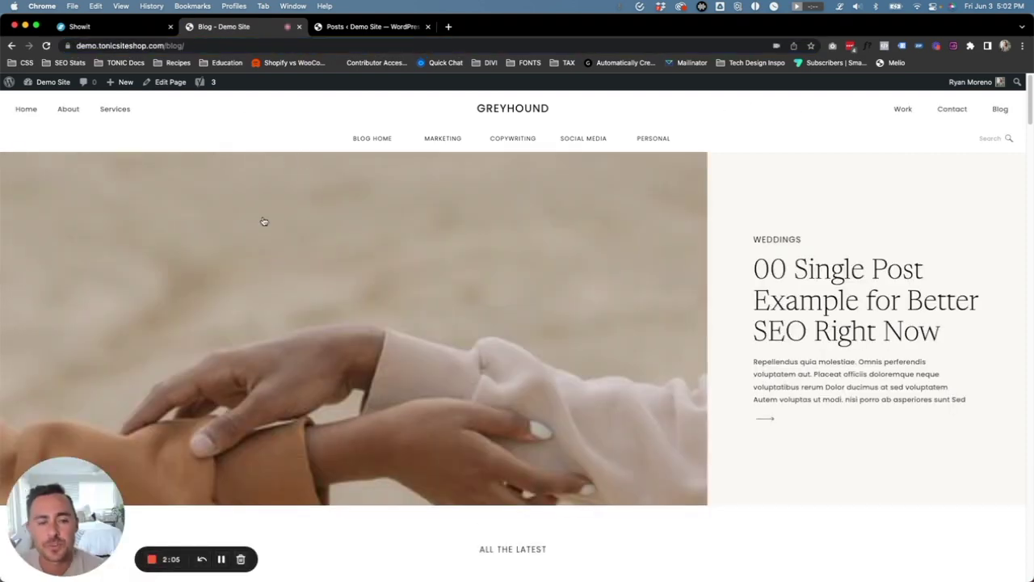
pyautogui.scroll(-1, 349, 286)
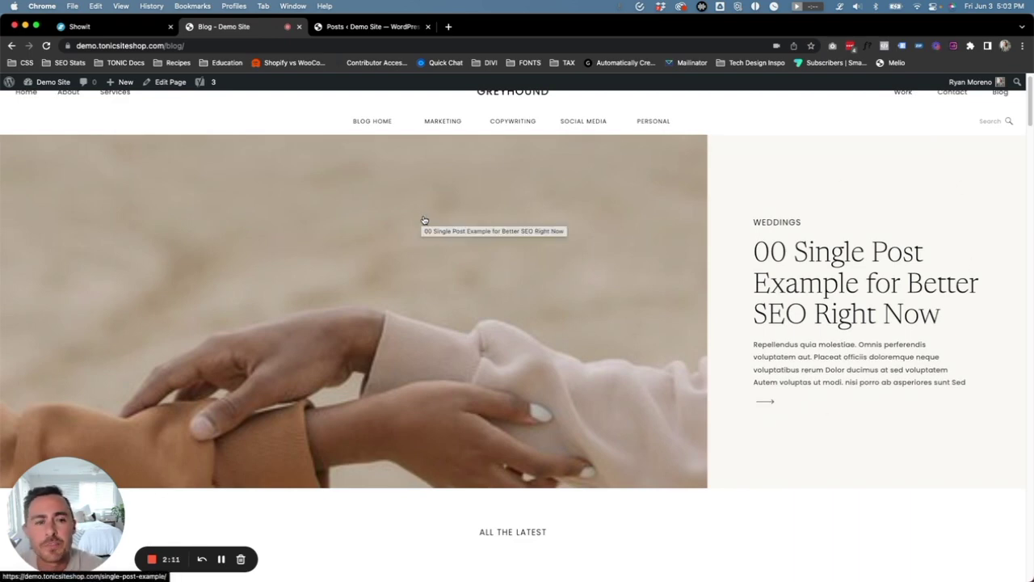
# Back in Showit, dismiss the publish confirmation and inspect the Featured canvas's settings and its category text placeholder.
pyautogui.click(113, 29)
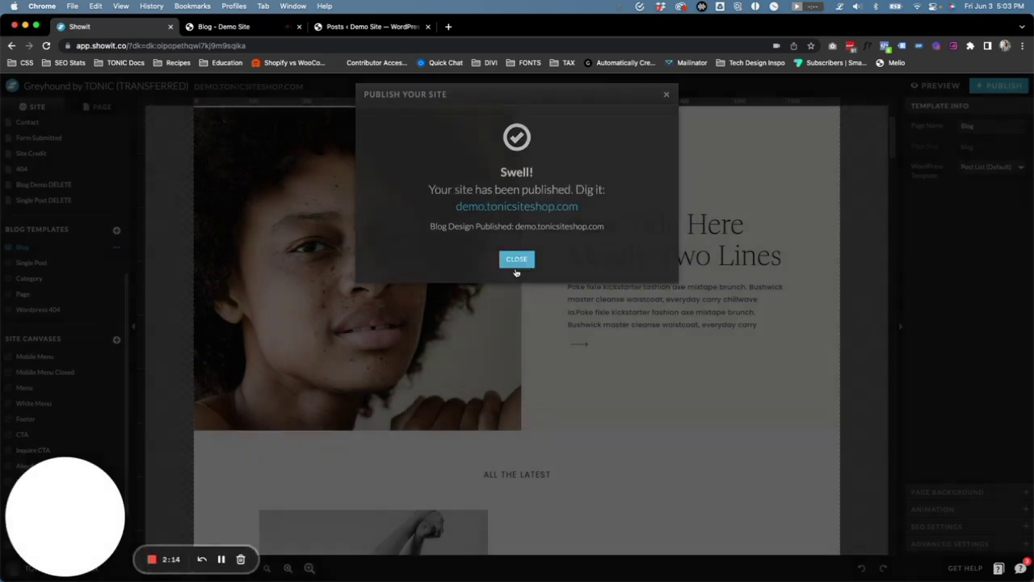
pyautogui.click(516, 270)
pyautogui.click(590, 195)
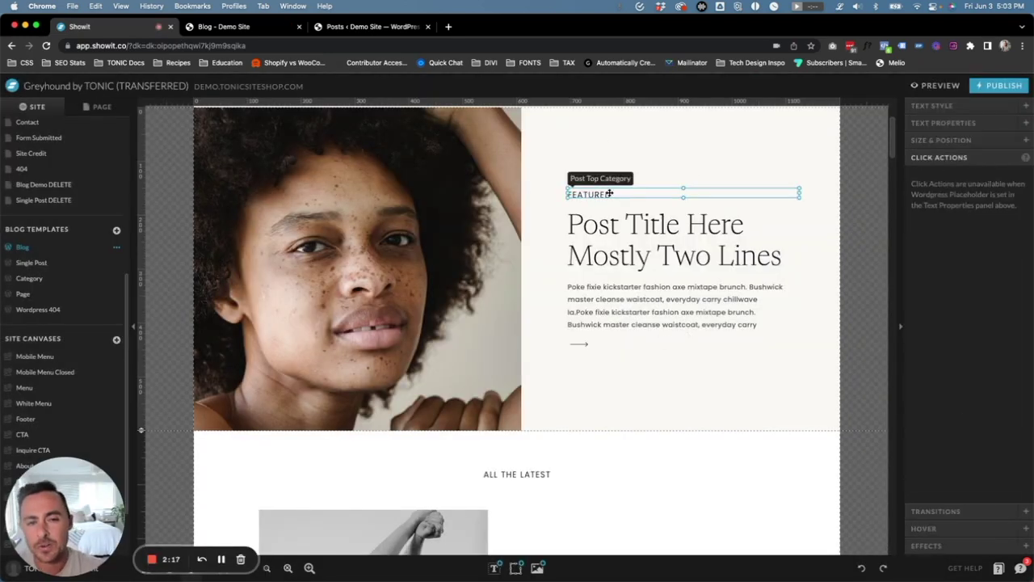
pyautogui.click(647, 152)
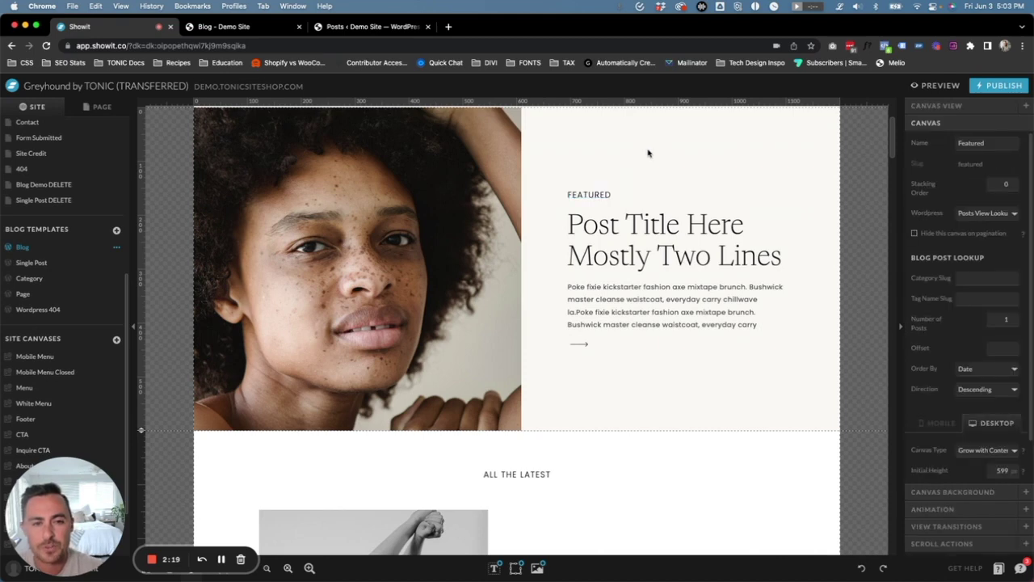
pyautogui.click(609, 193)
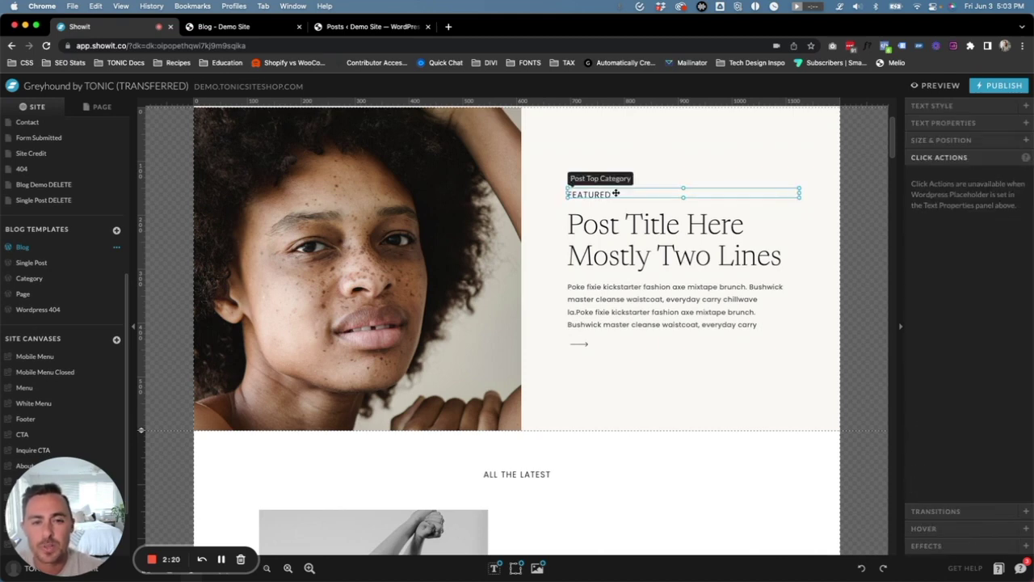
pyautogui.click(629, 153)
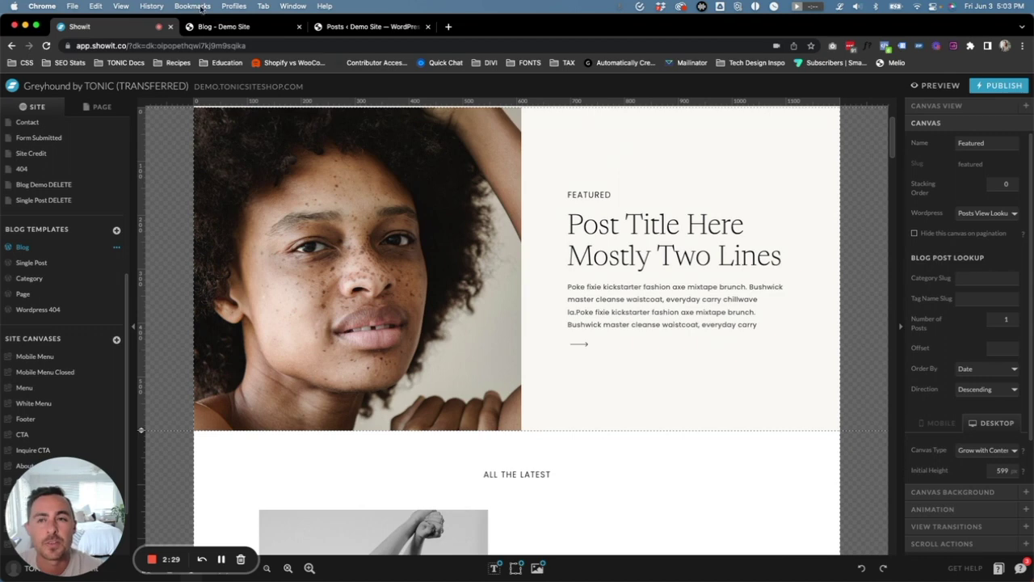
# Switch to the live blog page and compare its featured post with the first posts under All the Latest.
pyautogui.click(217, 27)
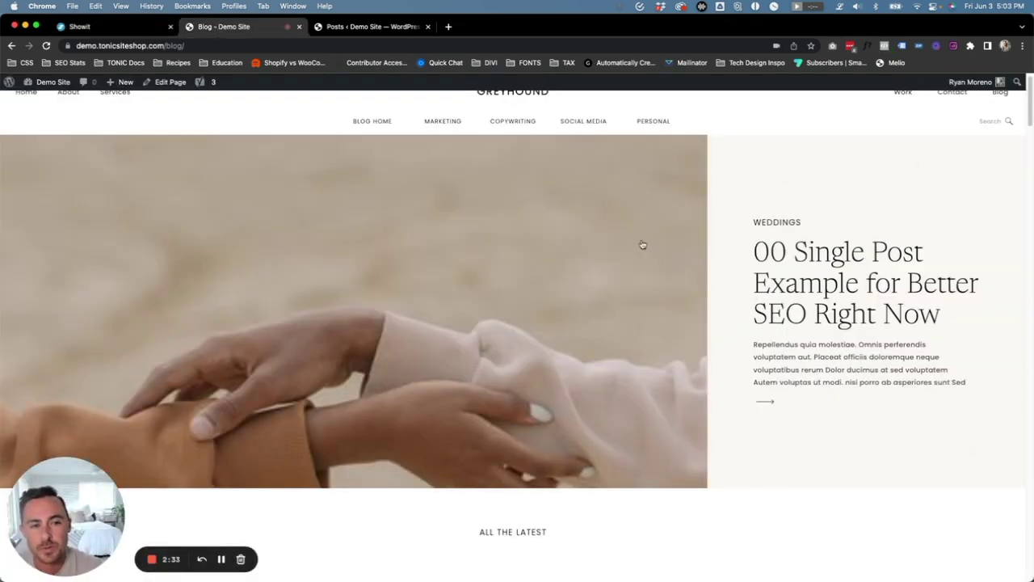
pyautogui.scroll(-1, 546, 288)
pyautogui.scroll(-4, 546, 287)
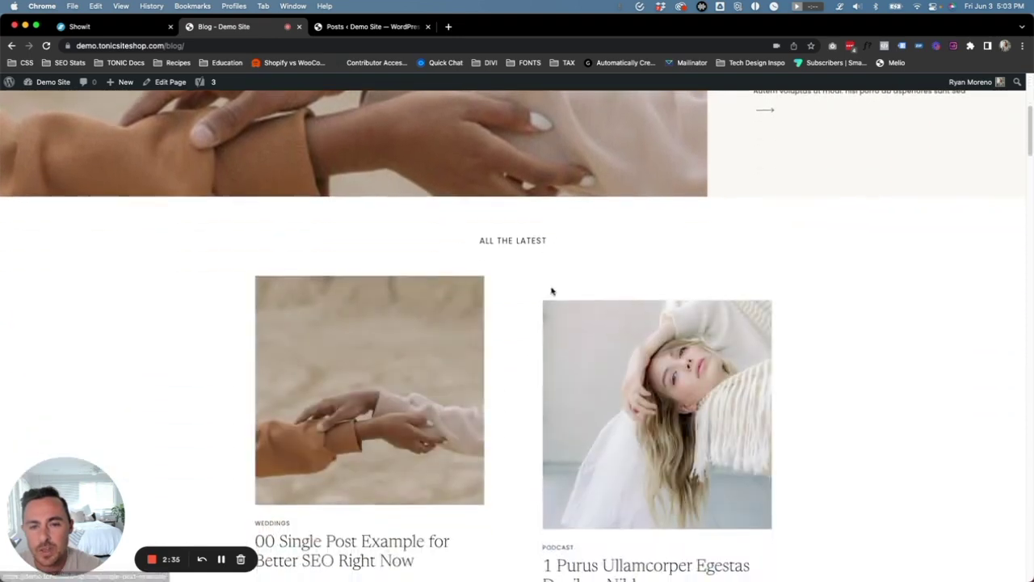
pyautogui.scroll(-1, 429, 240)
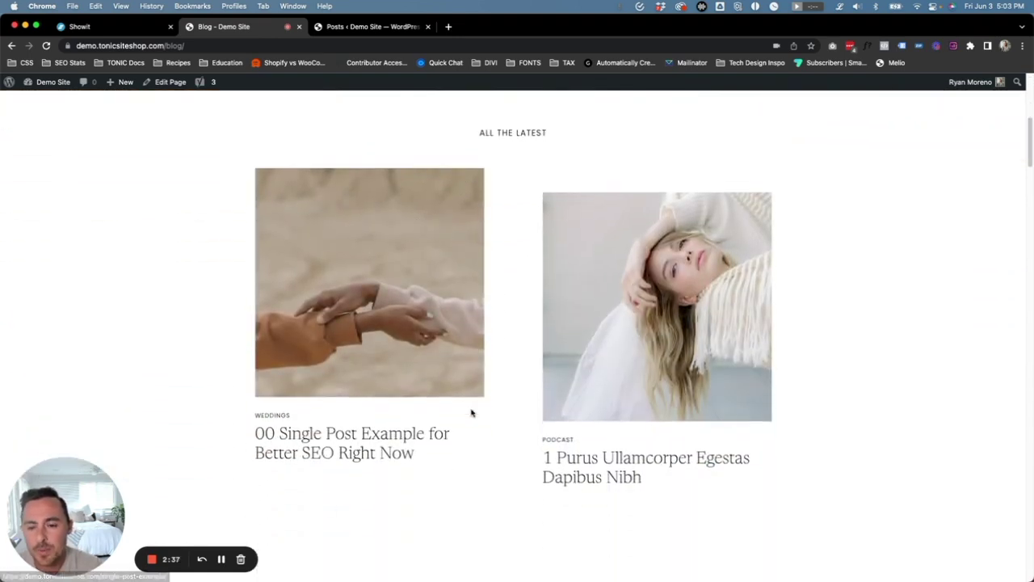
pyautogui.scroll(2, 380, 353)
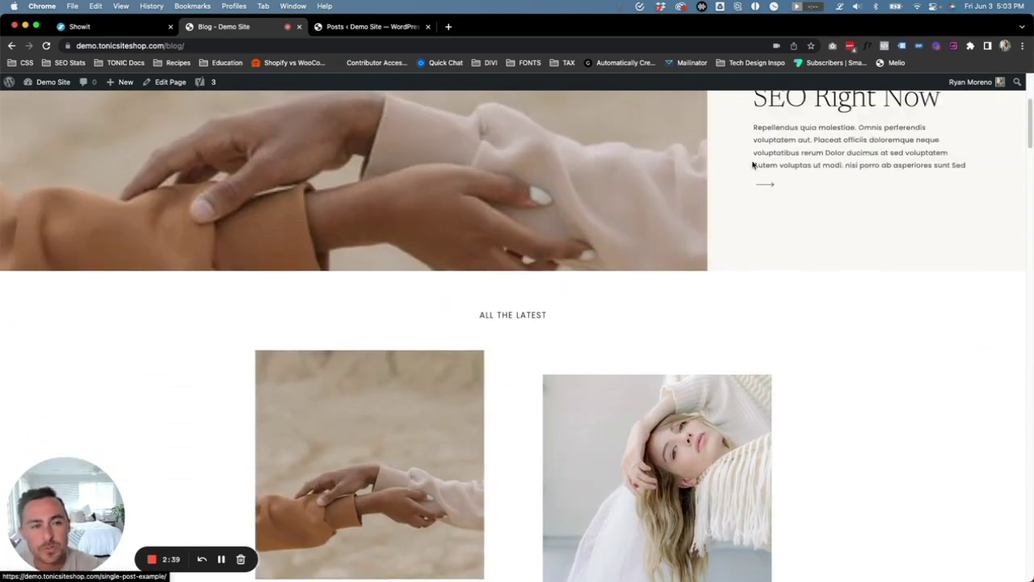
pyautogui.scroll(-2, 538, 229)
pyautogui.scroll(5, 570, 266)
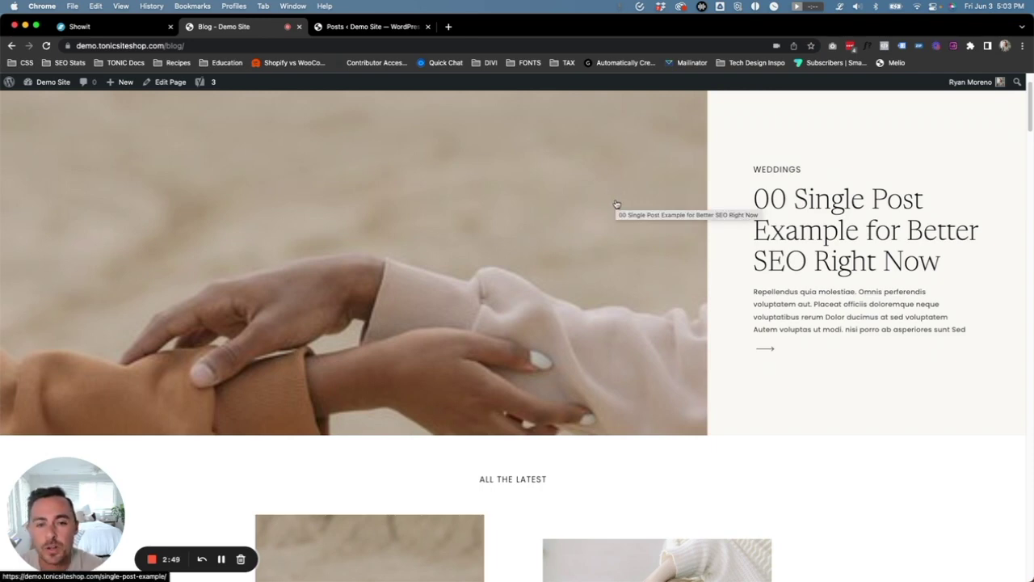
# Look through the All the Latest posts on the first blog page down to the pagination links.
pyautogui.scroll(-8, 617, 203)
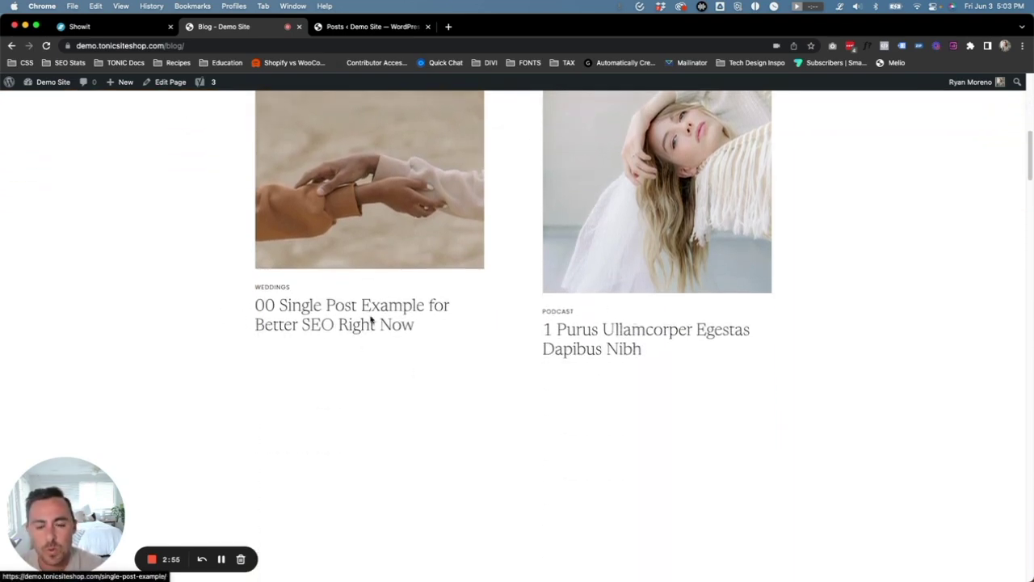
pyautogui.scroll(-4, 376, 324)
pyautogui.scroll(-2, 382, 321)
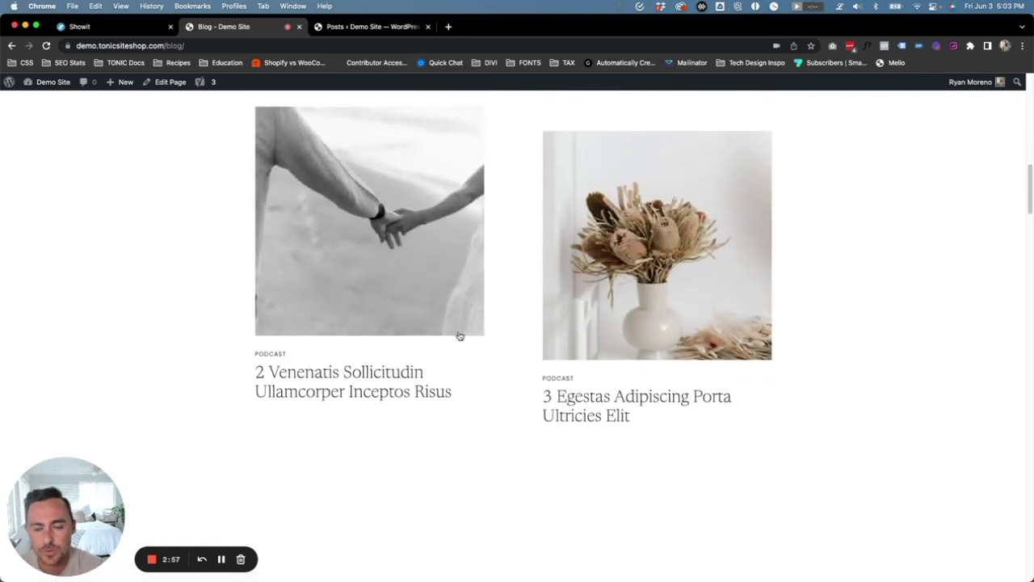
pyautogui.scroll(-6, 460, 337)
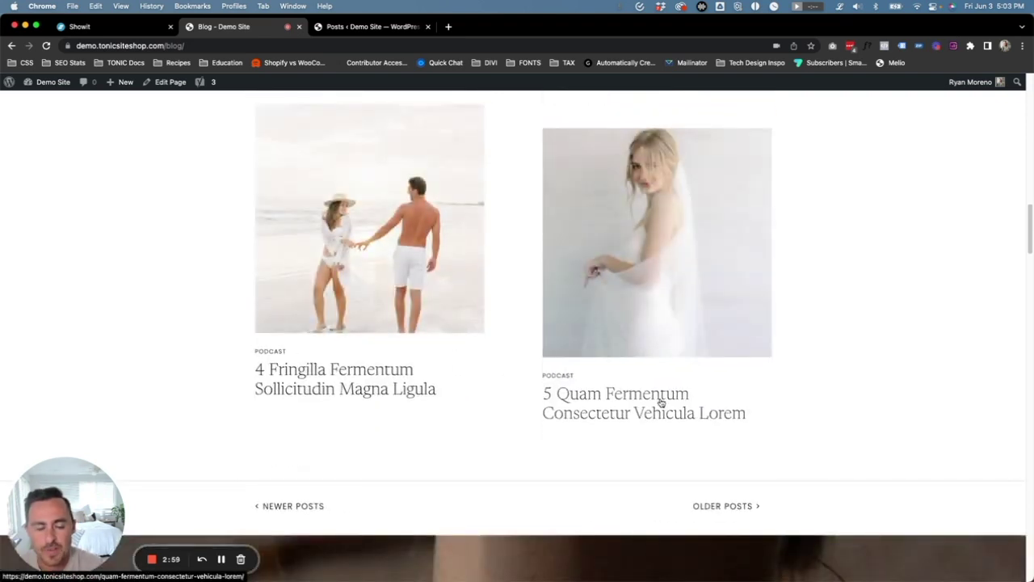
# Open the second page of older posts and look through its post grid.
pyautogui.click(735, 508)
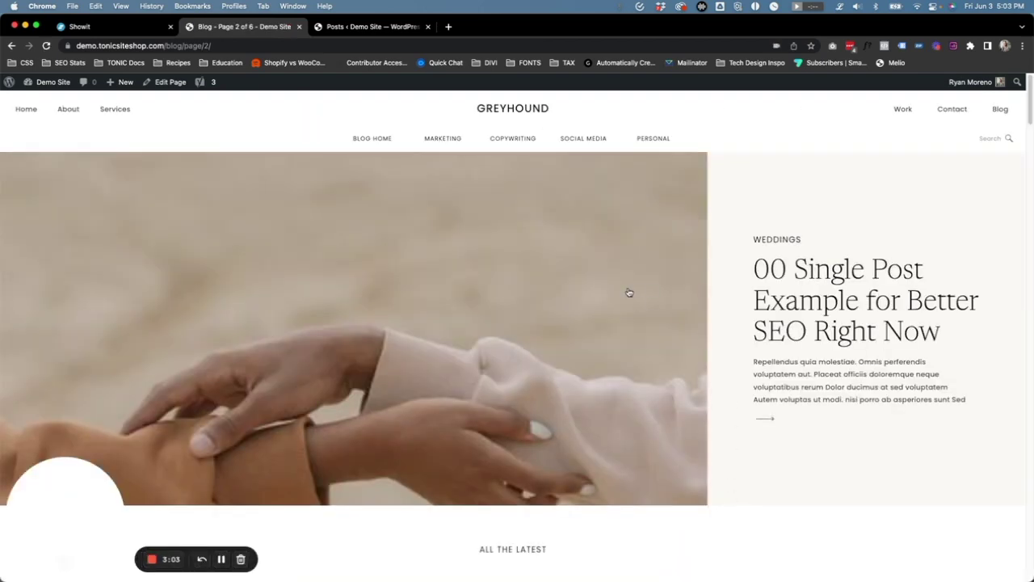
pyautogui.scroll(-4, 624, 303)
pyautogui.scroll(-3, 598, 291)
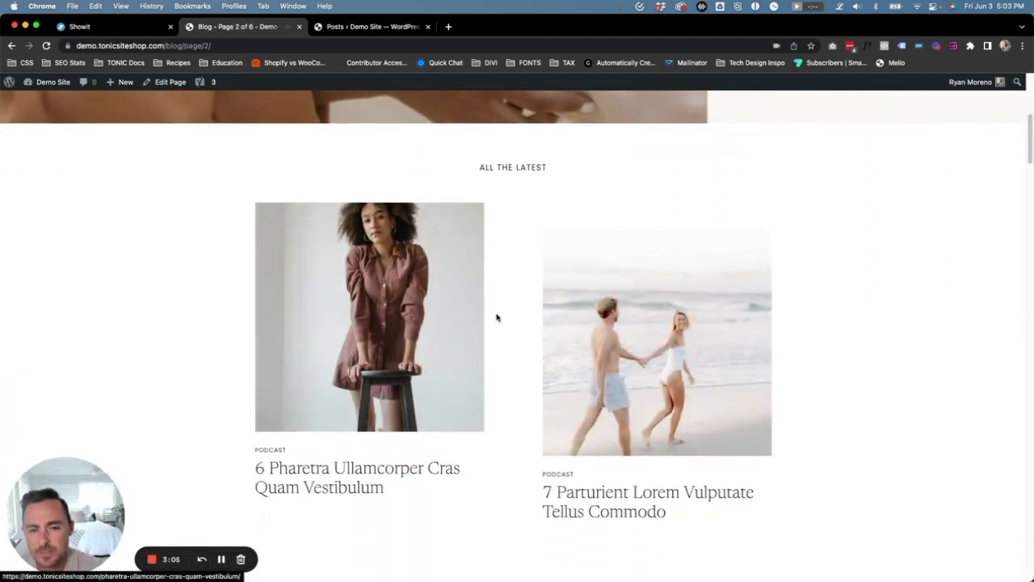
pyautogui.scroll(-5, 497, 316)
pyautogui.scroll(-5, 538, 370)
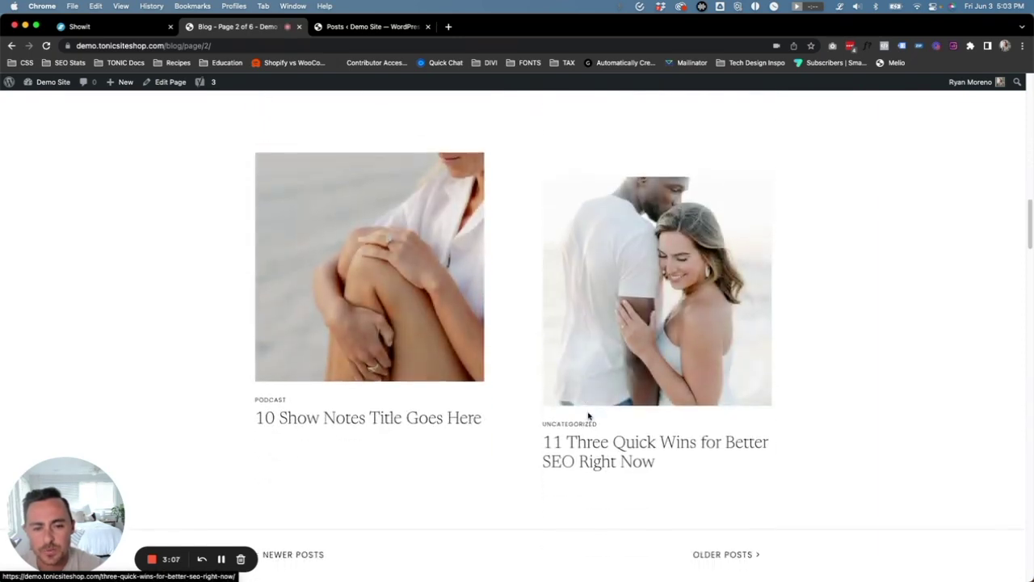
# Recheck the featured post and post grid on blog page 2, and open page 3 of the older posts.
pyautogui.scroll(5, 532, 289)
pyautogui.scroll(15, 532, 289)
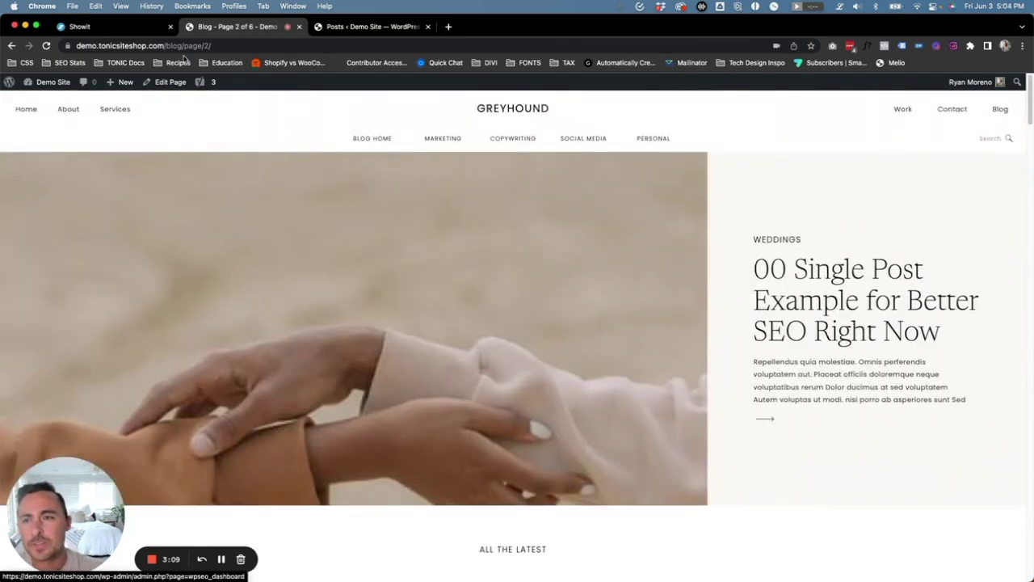
pyautogui.scroll(-15, 139, 199)
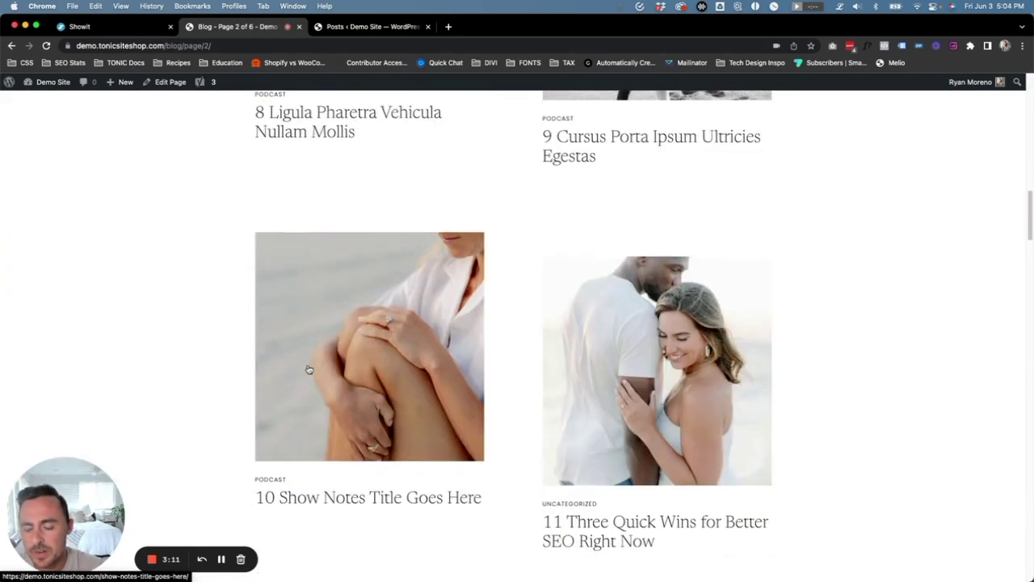
pyautogui.scroll(-3, 307, 369)
pyautogui.click(258, 296)
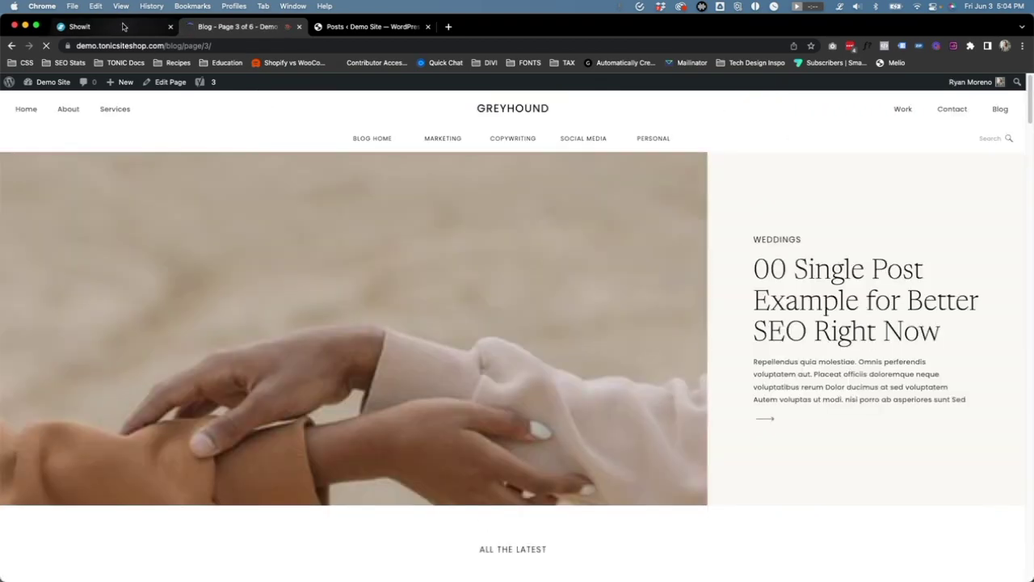
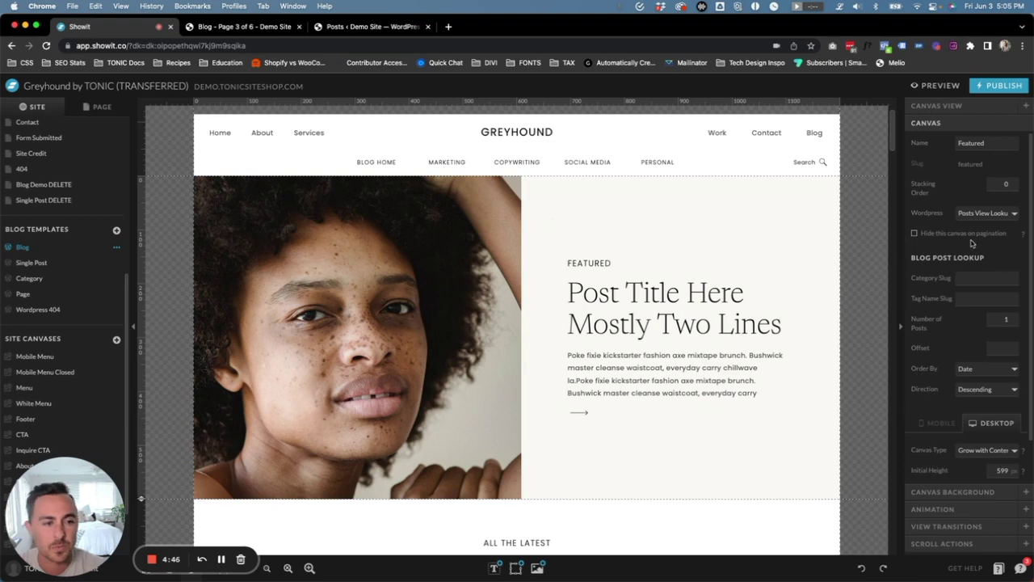
# In Showit, set the Featured canvas's Category Slug to featured in its blog post lookup and publish the site.
pyautogui.scroll(-2, 998, 271)
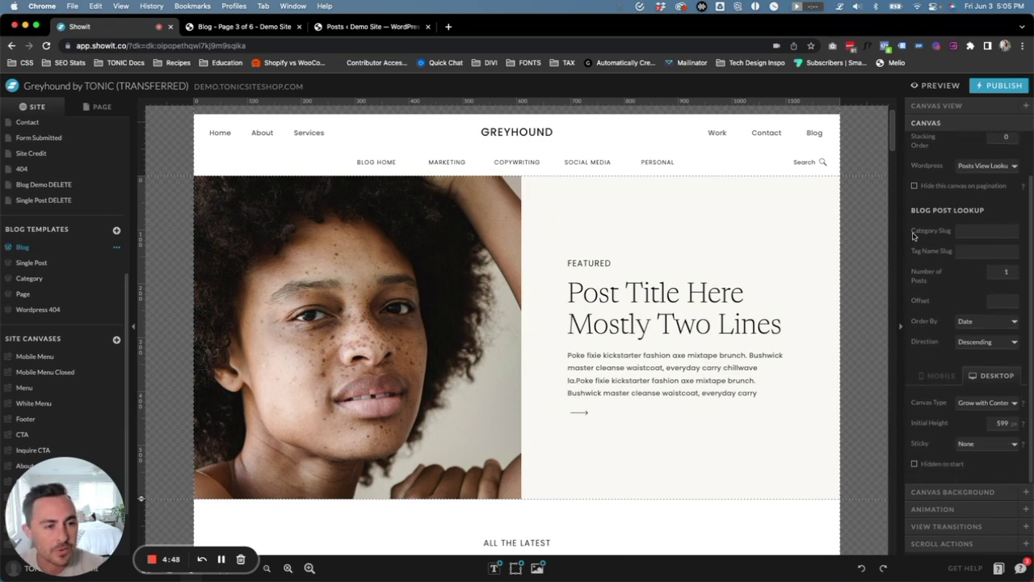
pyautogui.click(968, 232)
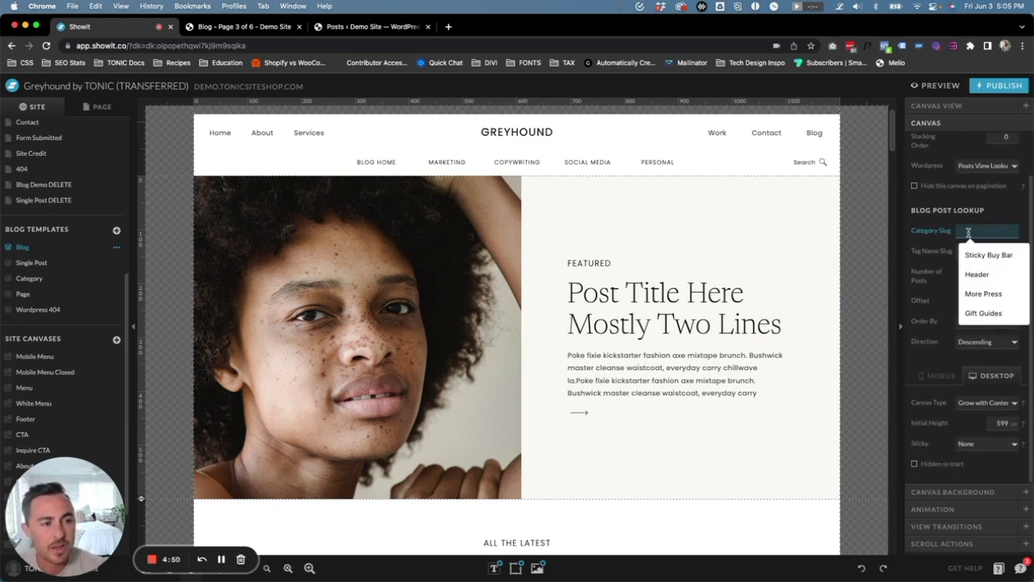
pyautogui.write('featured')
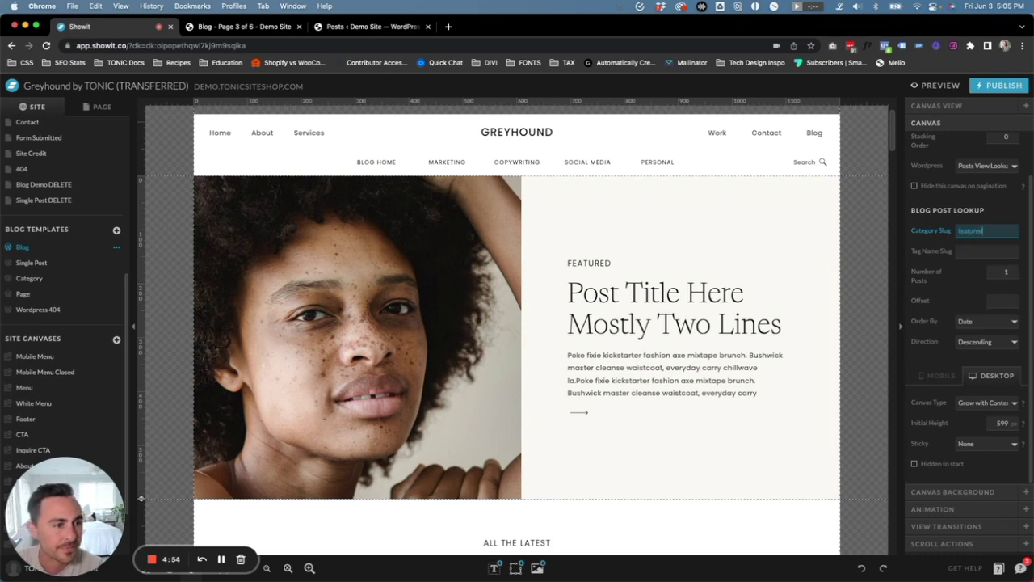
pyautogui.doubleClick(972, 232)
pyautogui.click(1000, 234)
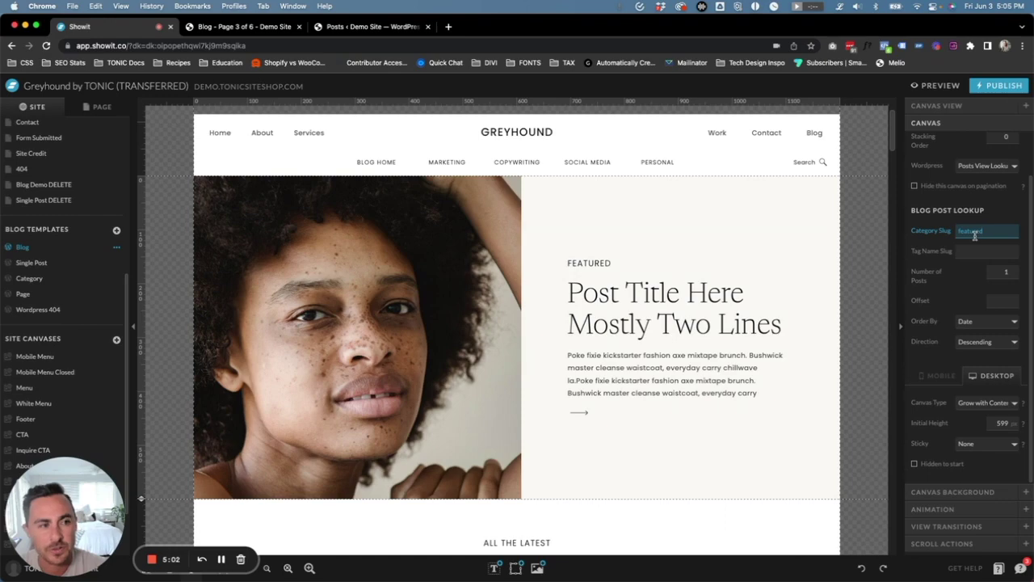
pyautogui.click(1000, 85)
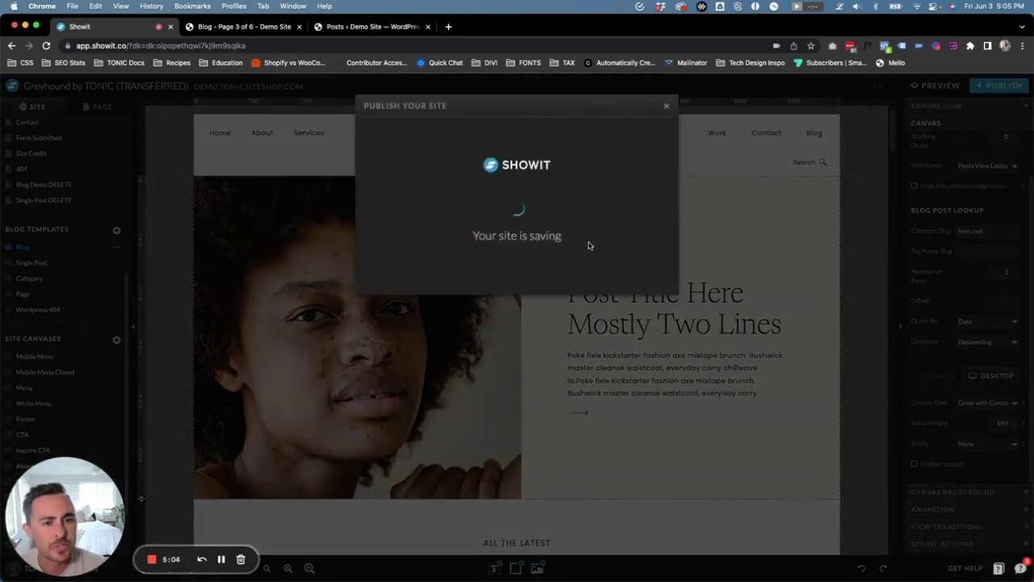
pyautogui.click(644, 280)
# In the WordPress admin, open the post categories and clear the name Featured from the new category form.
pyautogui.click(360, 27)
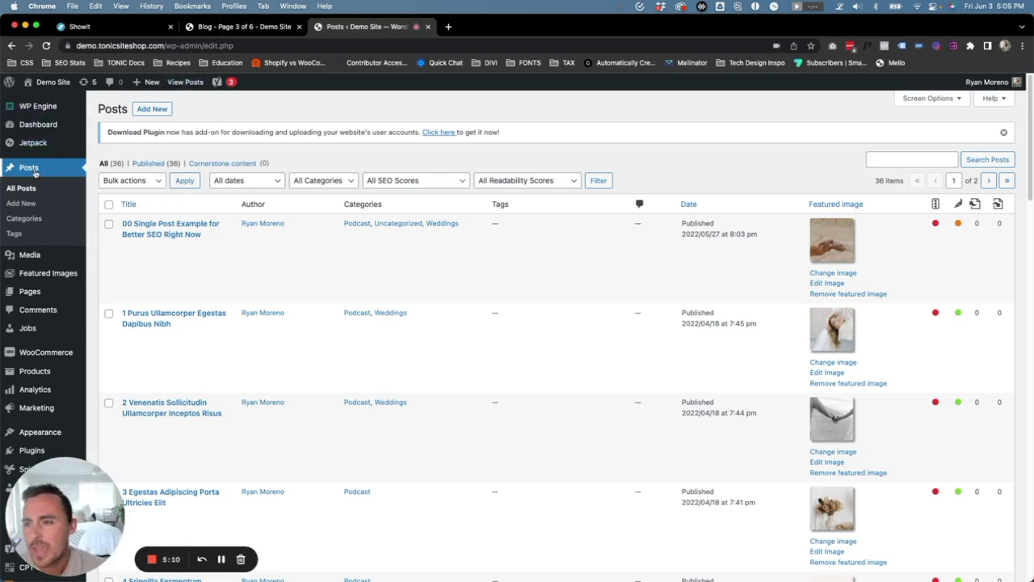
pyautogui.click(36, 219)
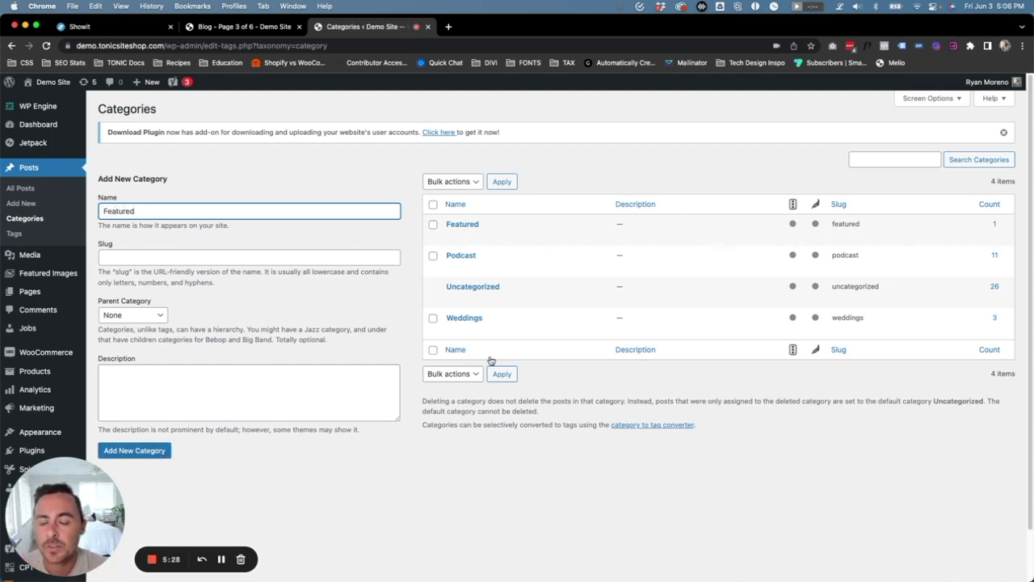
pyautogui.doubleClick(145, 211)
pyautogui.press('BackSpace')
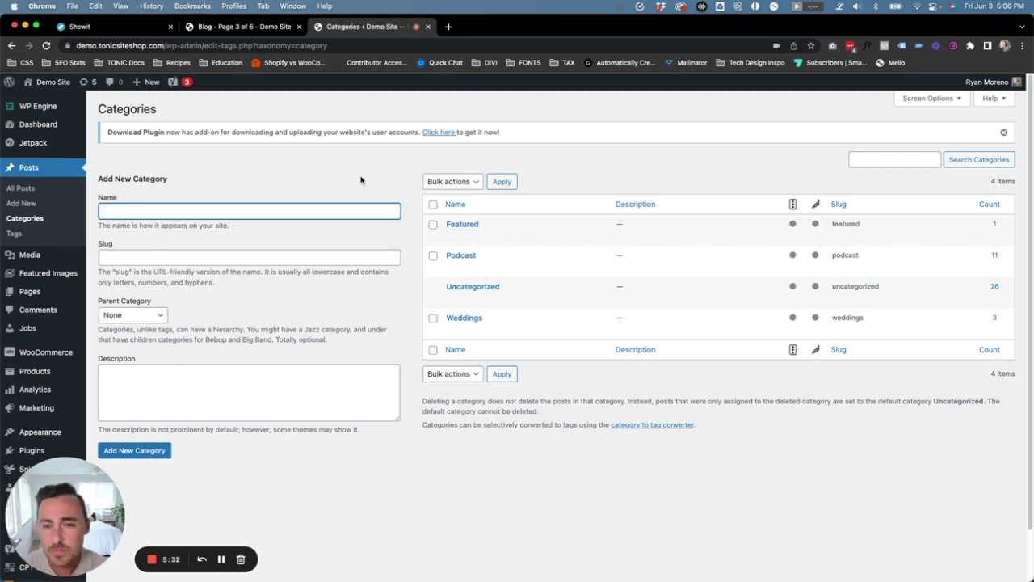
pyautogui.click(403, 191)
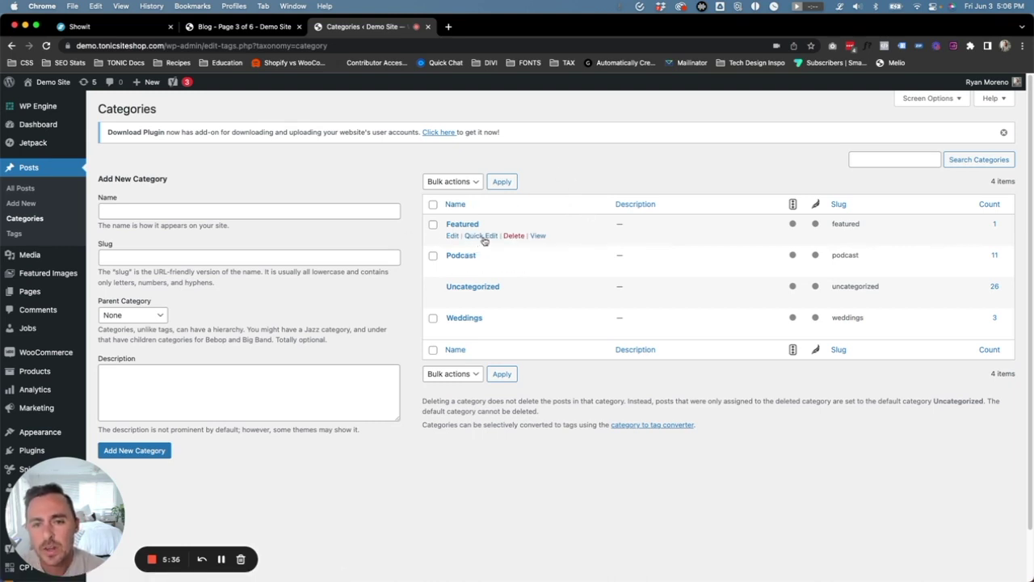
# Open the Featured category for quick editing and inspect its slug.
pyautogui.click(485, 237)
pyautogui.moveTo(519, 259); pyautogui.dragTo(457, 264)
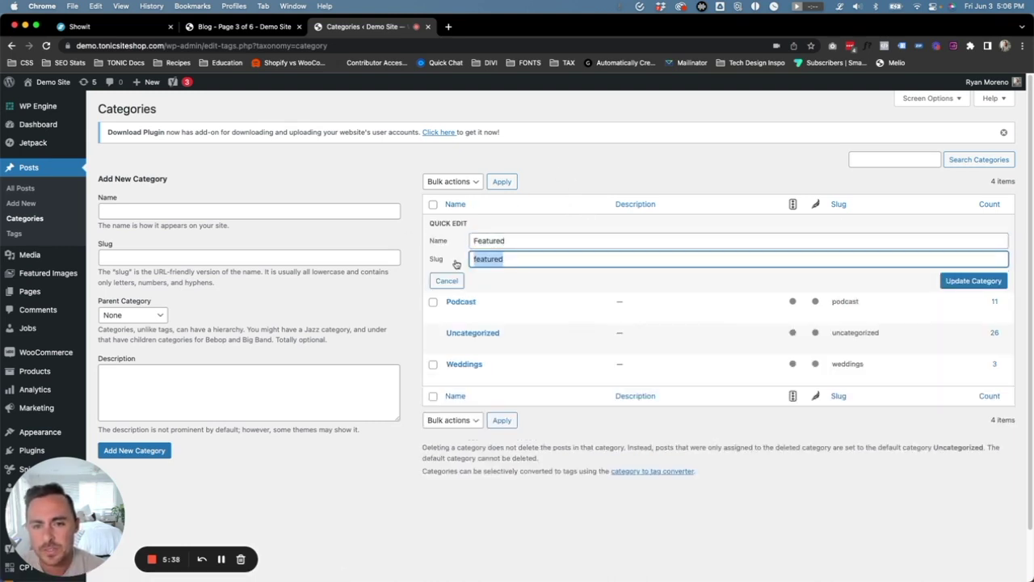
pyautogui.click(484, 261)
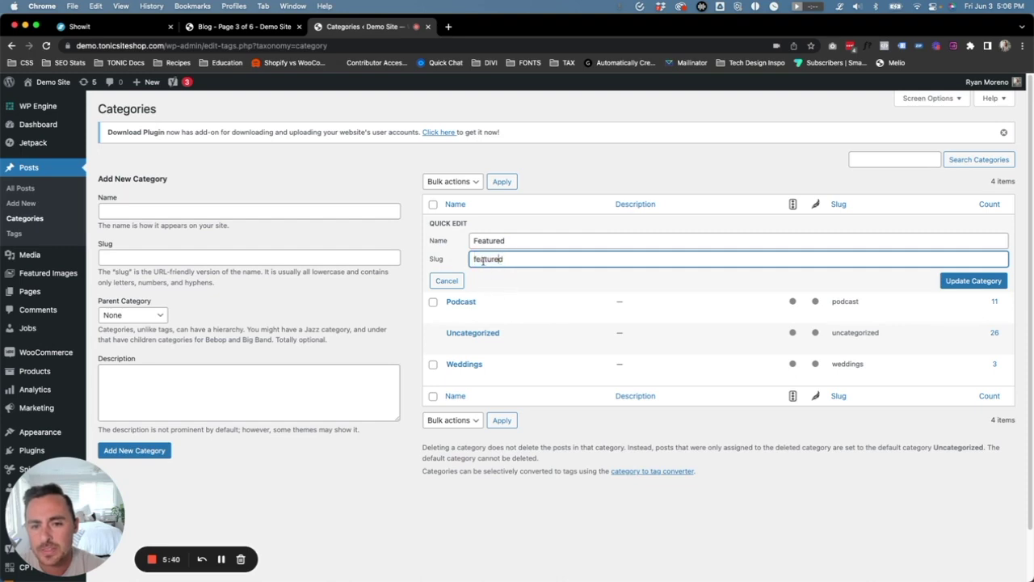
# Back in Showit, dismiss the publish confirmation and check the Featured canvas's Category Slug against the WordPress slug.
pyautogui.click(80, 25)
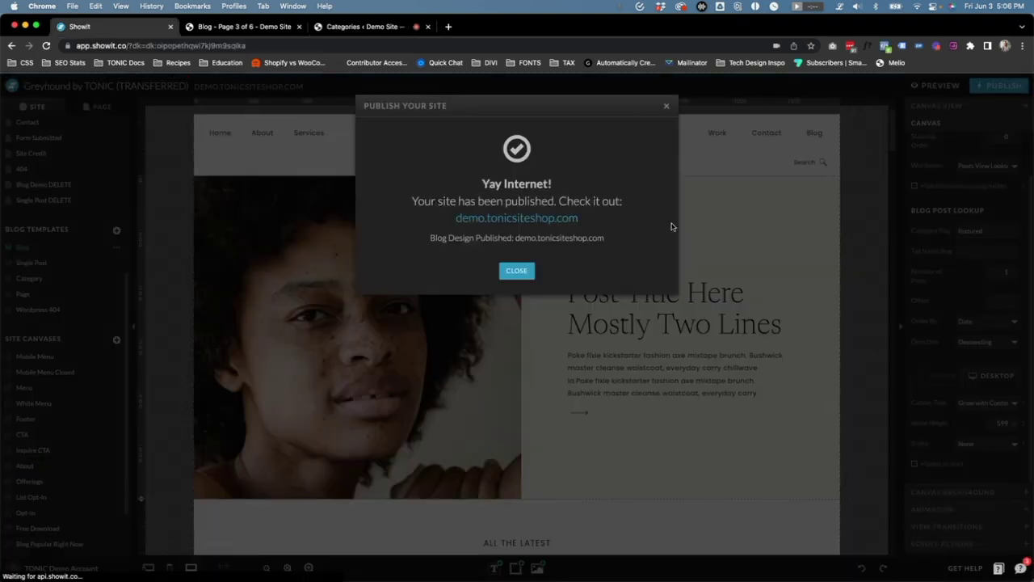
pyautogui.click(518, 270)
pyautogui.click(994, 231)
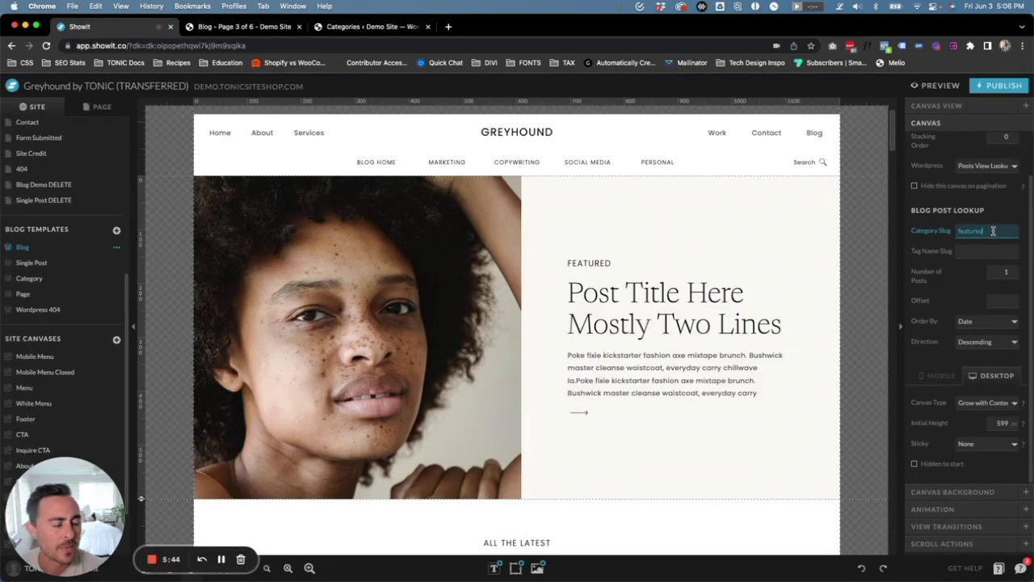
pyautogui.doubleClick(990, 232)
pyautogui.click(998, 232)
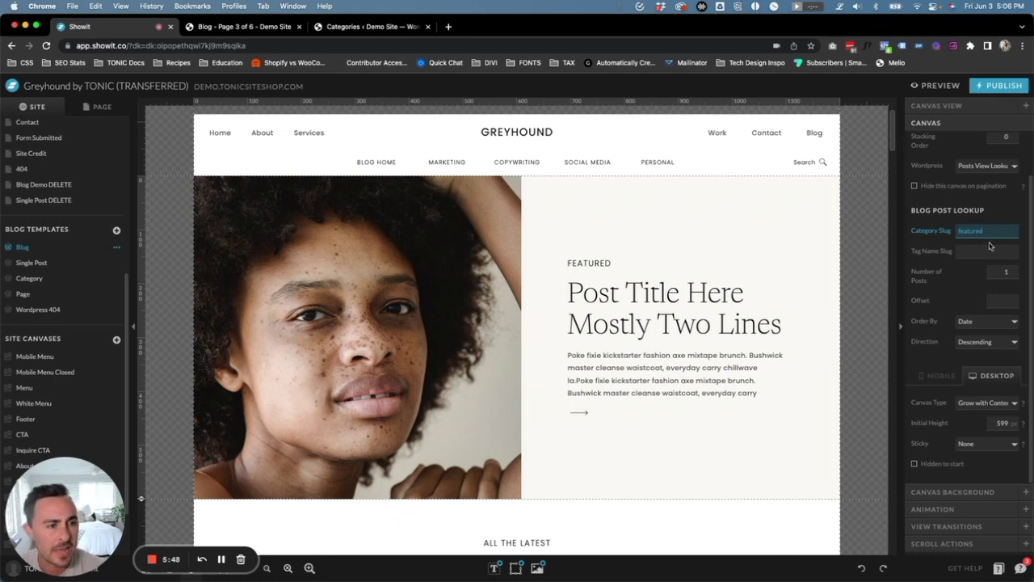
# Return to the WordPress Posts list and look for the post assigned to the Featured category.
pyautogui.click(354, 27)
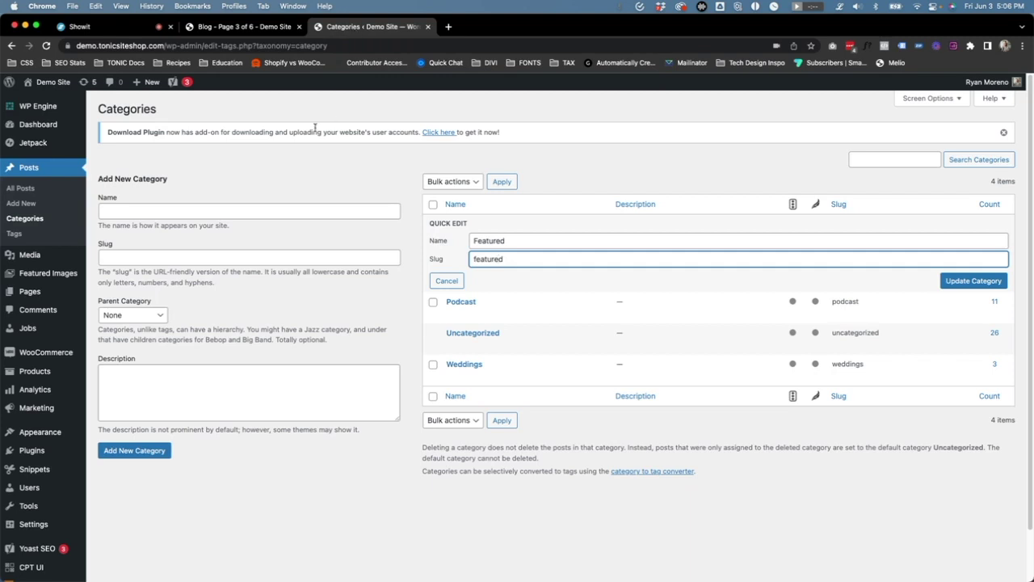
pyautogui.click(30, 190)
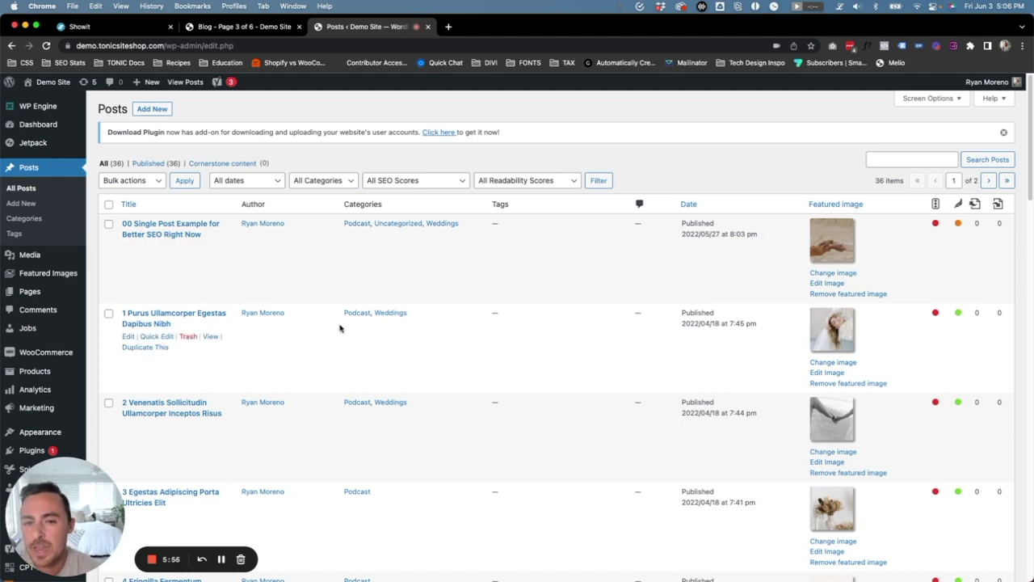
pyautogui.scroll(-8, 348, 326)
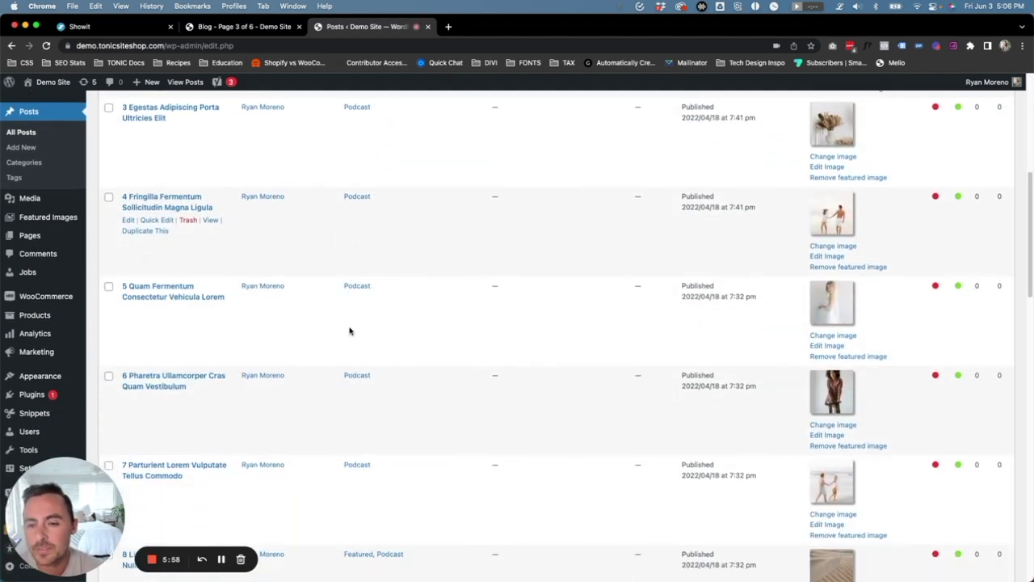
pyautogui.scroll(-3, 191, 315)
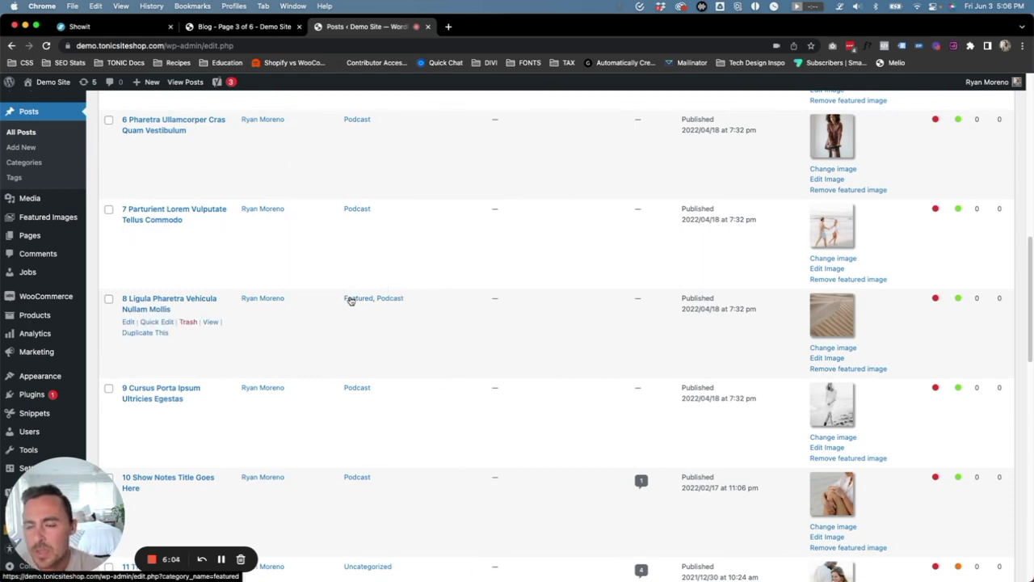
# Open the first page of the live Greyhound blog by removing /page/3/ from its address, and check the featured post.
pyautogui.click(251, 29)
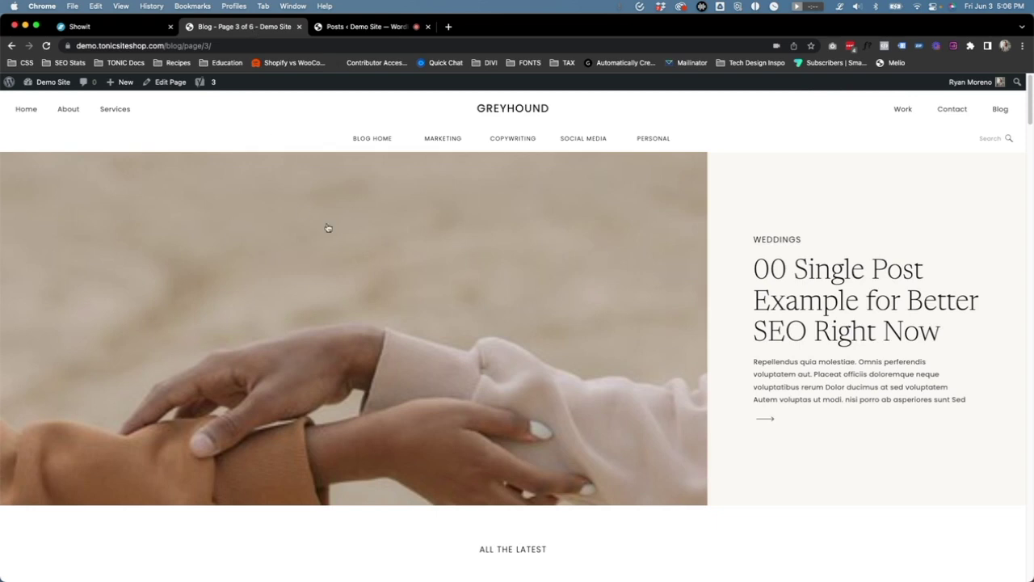
pyautogui.moveTo(222, 46)
pyautogui.mouseDown()
pyautogui.moveTo(185, 46)
pyautogui.moveTo(209, 39)
pyautogui.mouseUp()
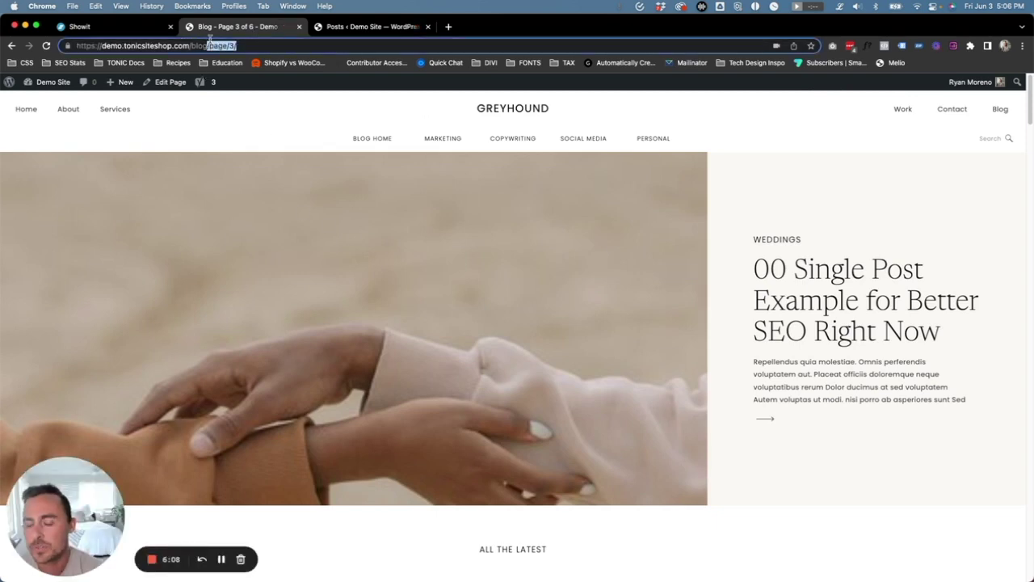
pyautogui.press('BackSpace')
pyautogui.press('Return')
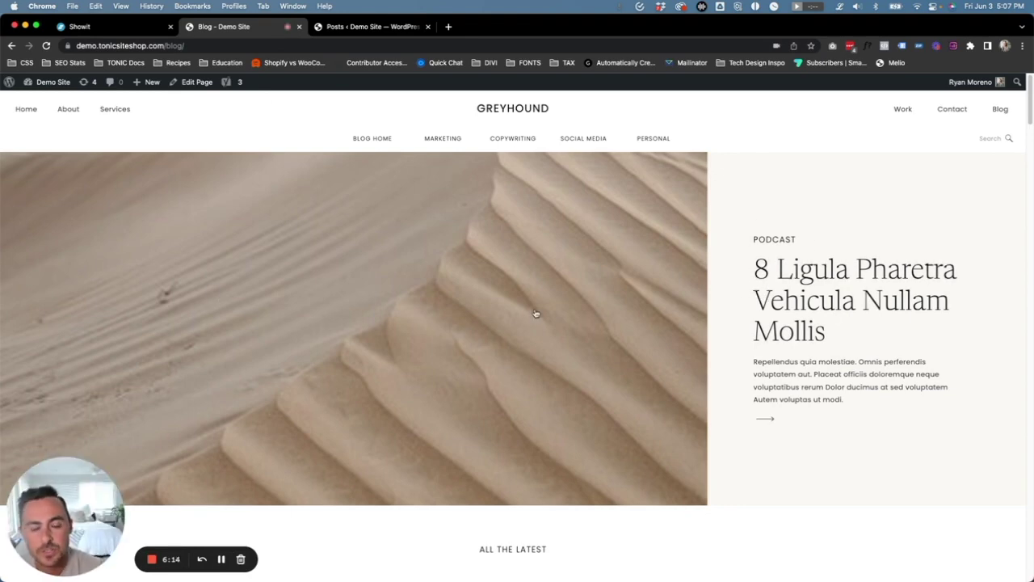
pyautogui.scroll(-3, 671, 309)
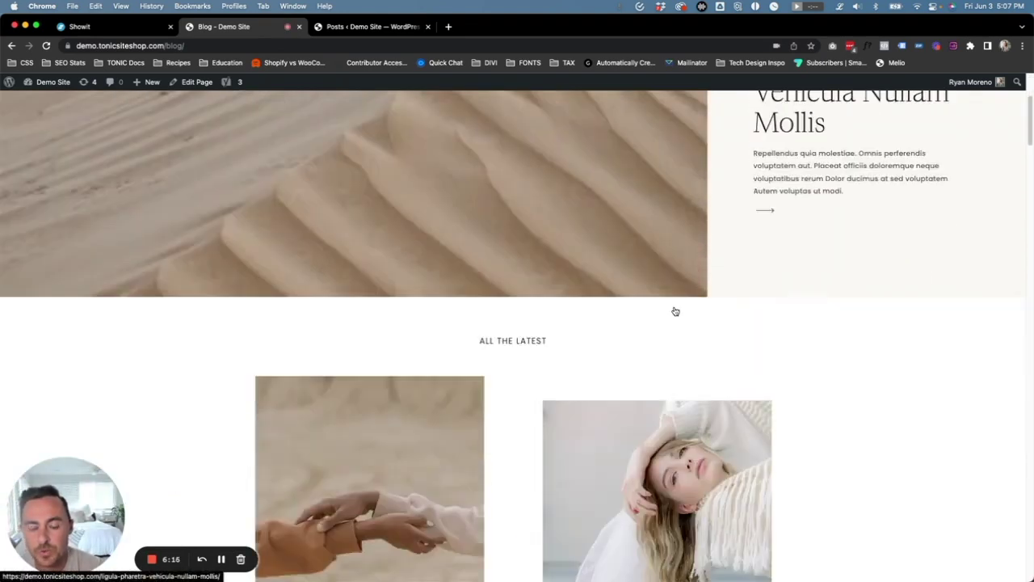
pyautogui.scroll(-3, 674, 307)
pyautogui.scroll(6, 644, 353)
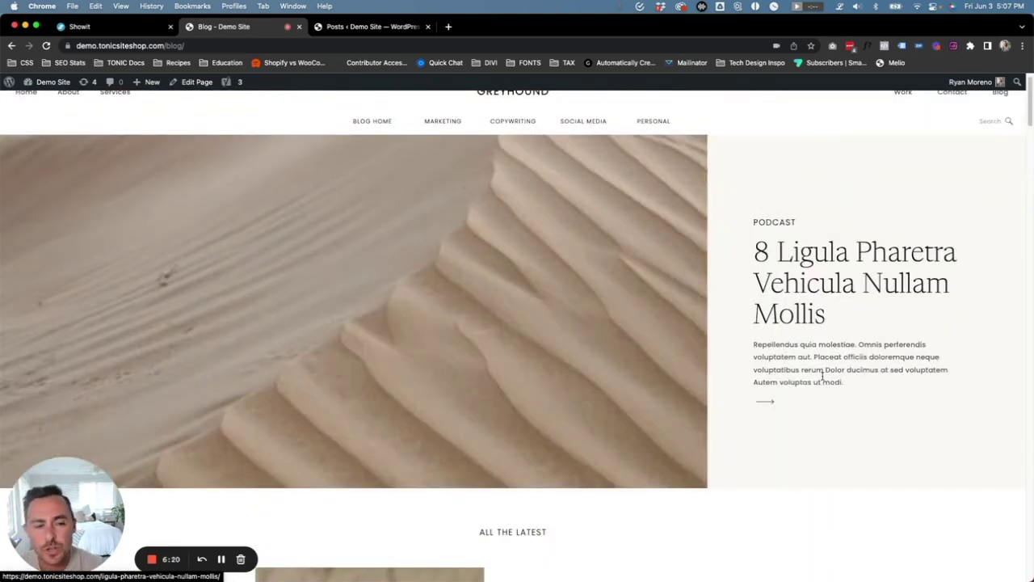
# In the WordPress Posts list, quick edit "7 Parturient Lorem Vulputate Tellus Commodo" to add the Featured category and save it.
pyautogui.click(340, 28)
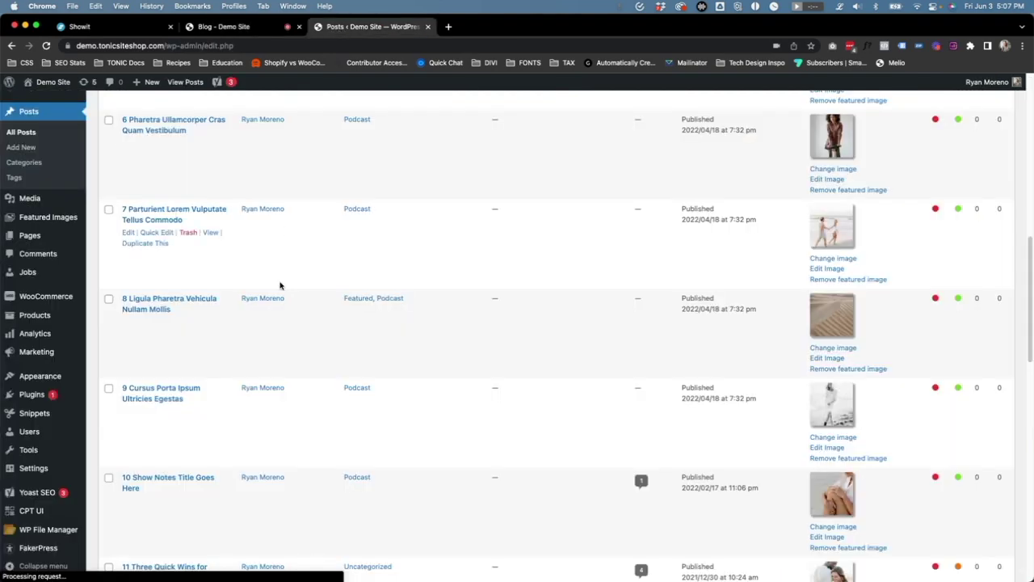
pyautogui.click(152, 234)
pyautogui.click(478, 228)
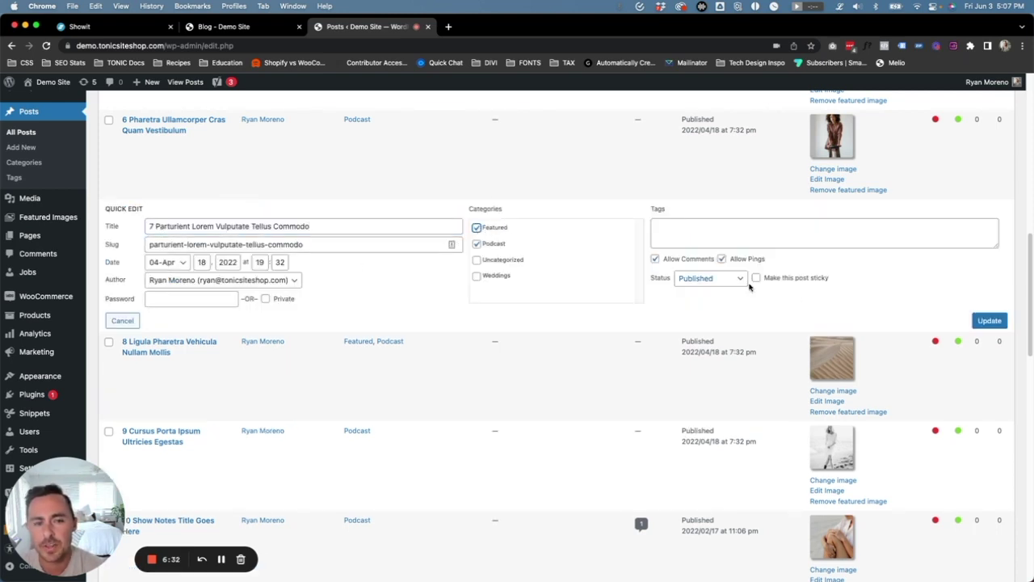
pyautogui.click(997, 322)
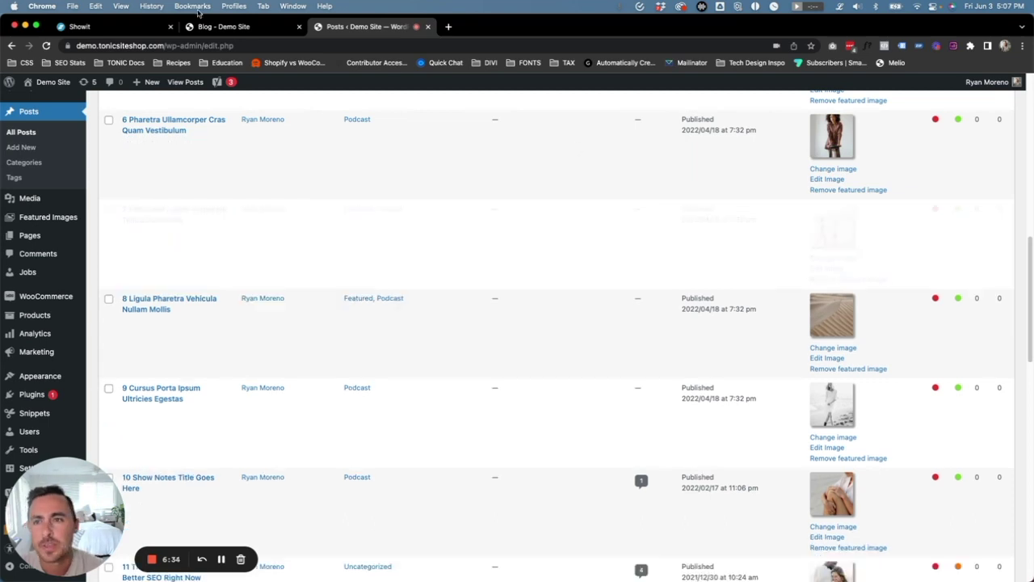
# Review the Category Slug settings in Showit, then refresh the live blog and check its featured post.
pyautogui.click(101, 28)
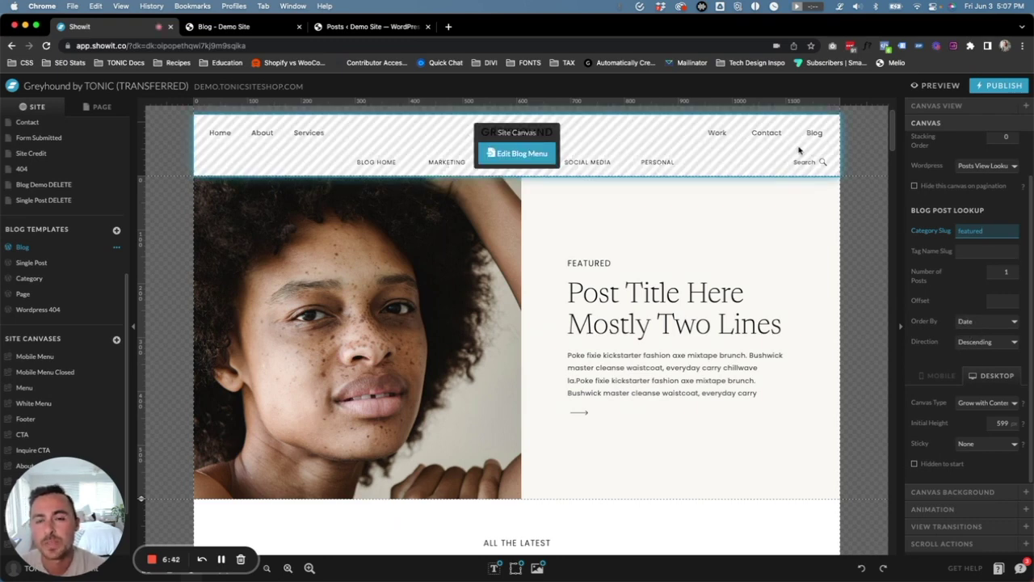
pyautogui.click(247, 28)
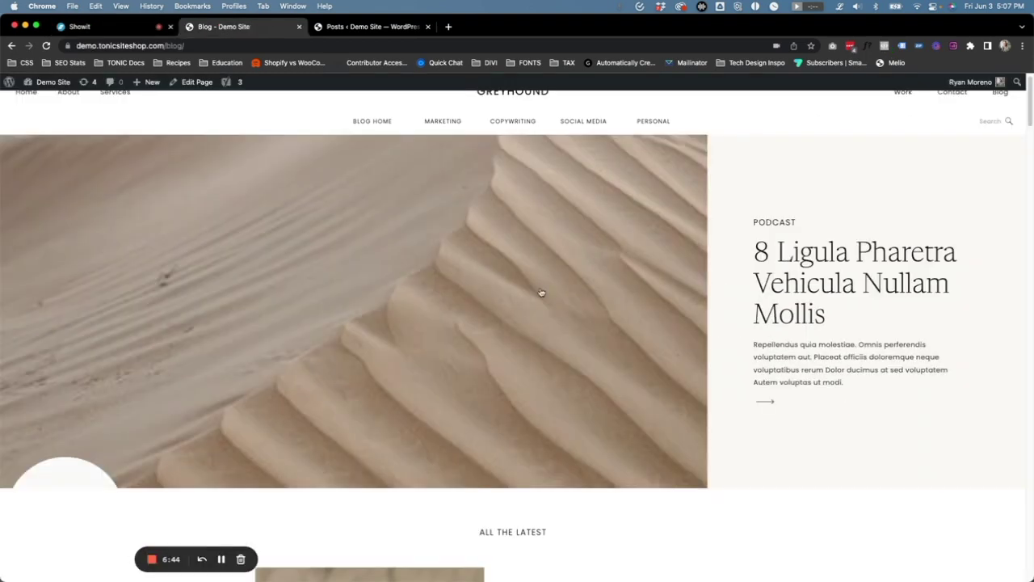
pyautogui.click(442, 276)
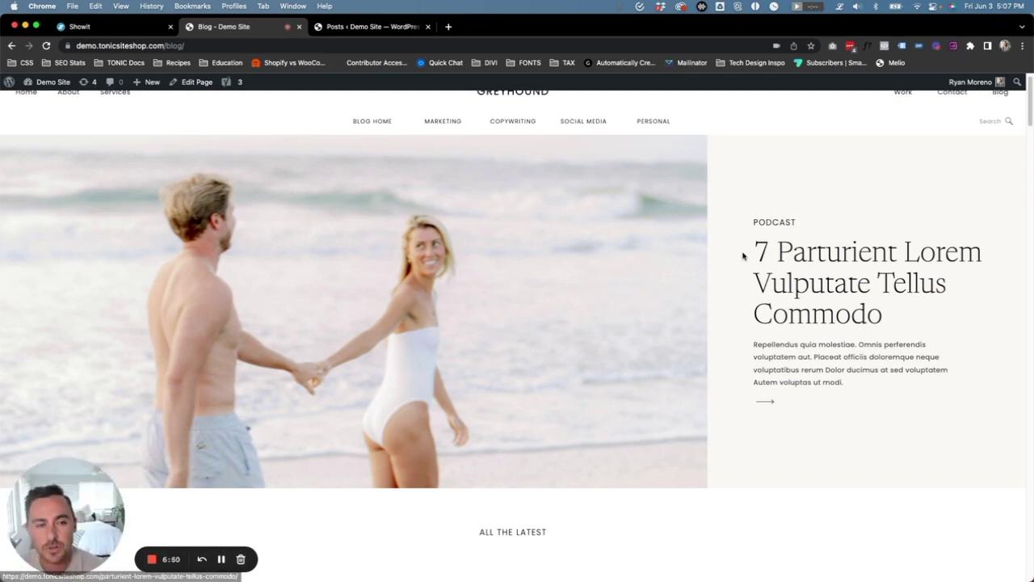
# In the WordPress Posts list, add the Featured category to "00 Single Post Example for Better SEO Right Now" and update the post.
pyautogui.click(372, 26)
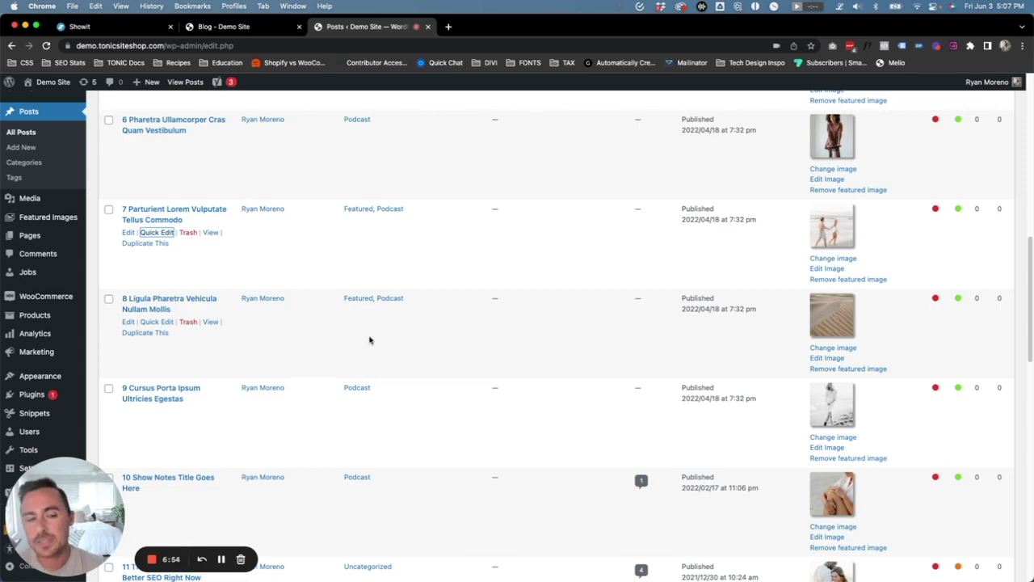
pyautogui.scroll(5, 364, 301)
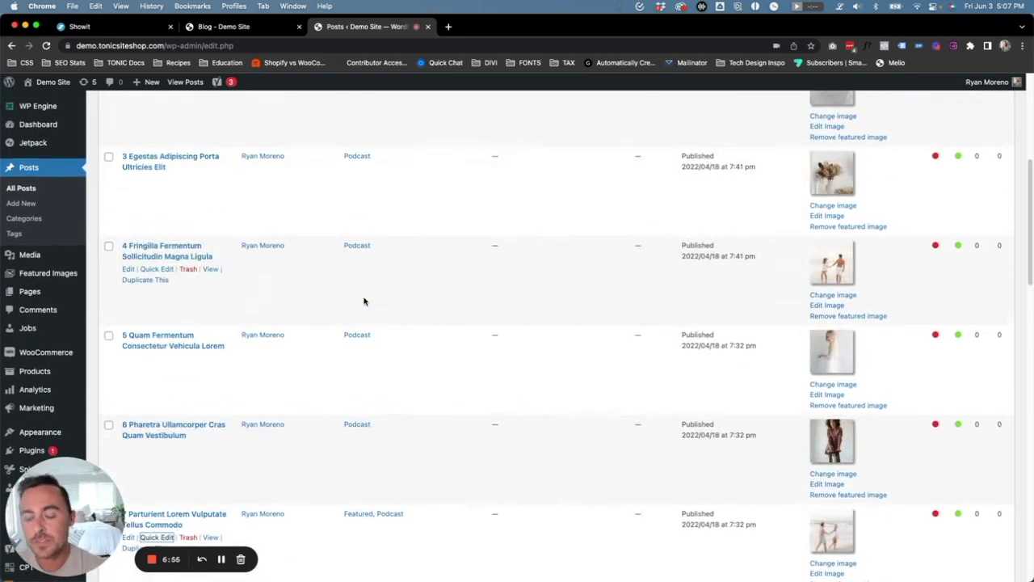
pyautogui.scroll(5, 364, 301)
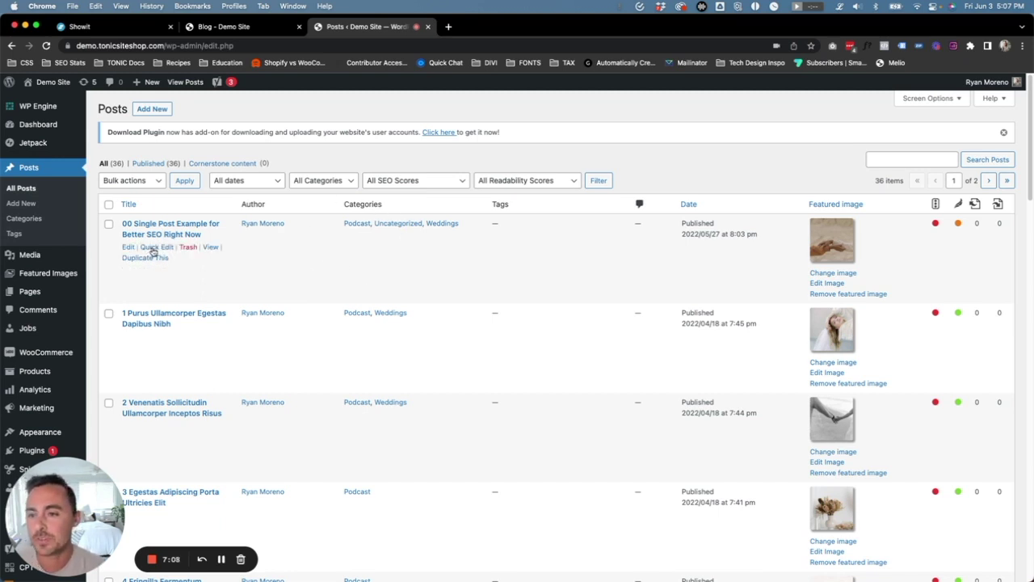
pyautogui.click(153, 247)
pyautogui.click(477, 242)
pyautogui.click(992, 337)
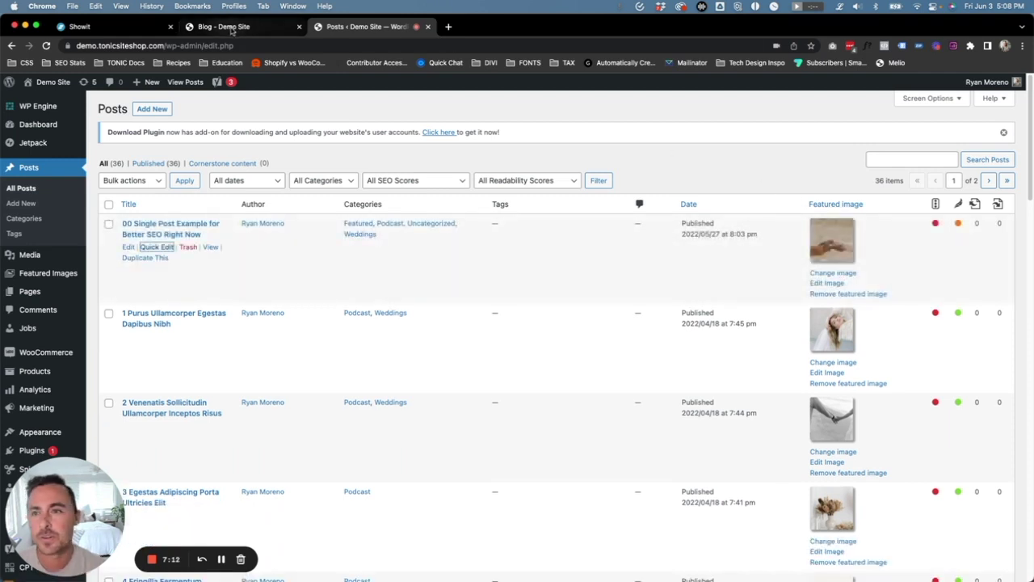
# Reload the live blog and compare its featured post with the first posts under All the Latest.
pyautogui.click(232, 27)
pyautogui.press('super+r')
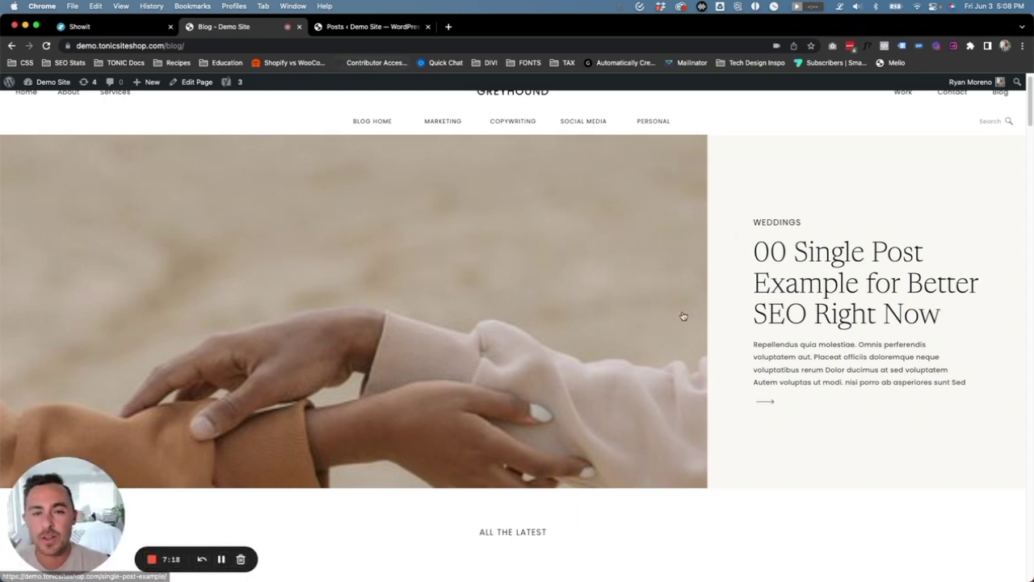
pyautogui.scroll(-5, 338, 174)
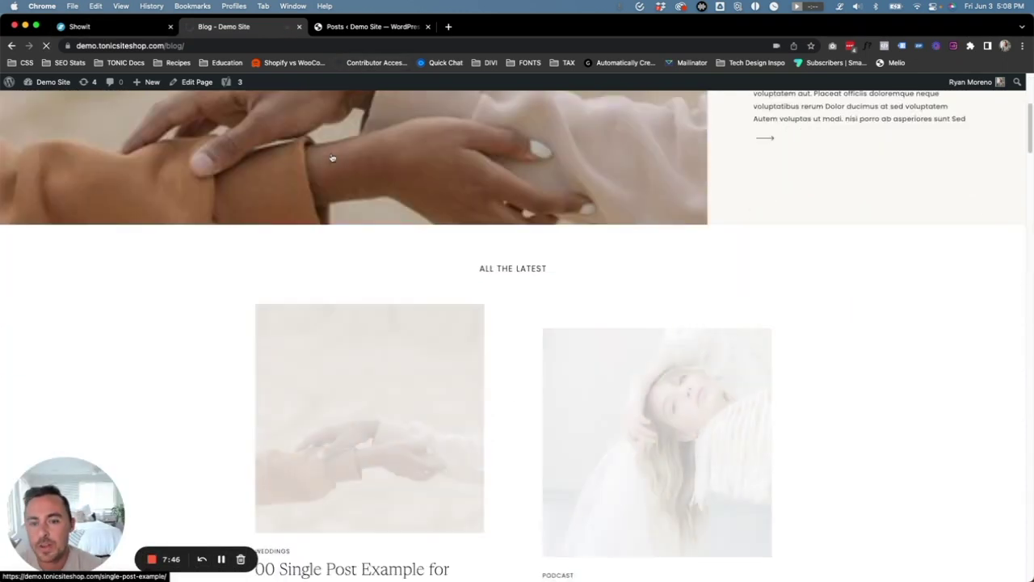
pyautogui.scroll(-7, 335, 172)
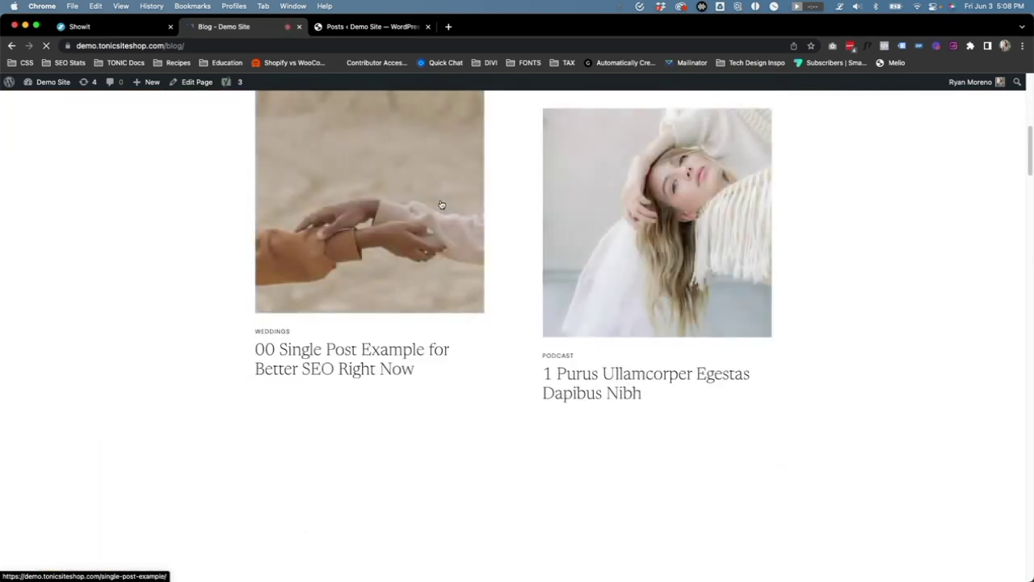
# Examine how many posts the All the Latest section lists before the Newer Posts and Older Posts links.
pyautogui.scroll(-5, 439, 203)
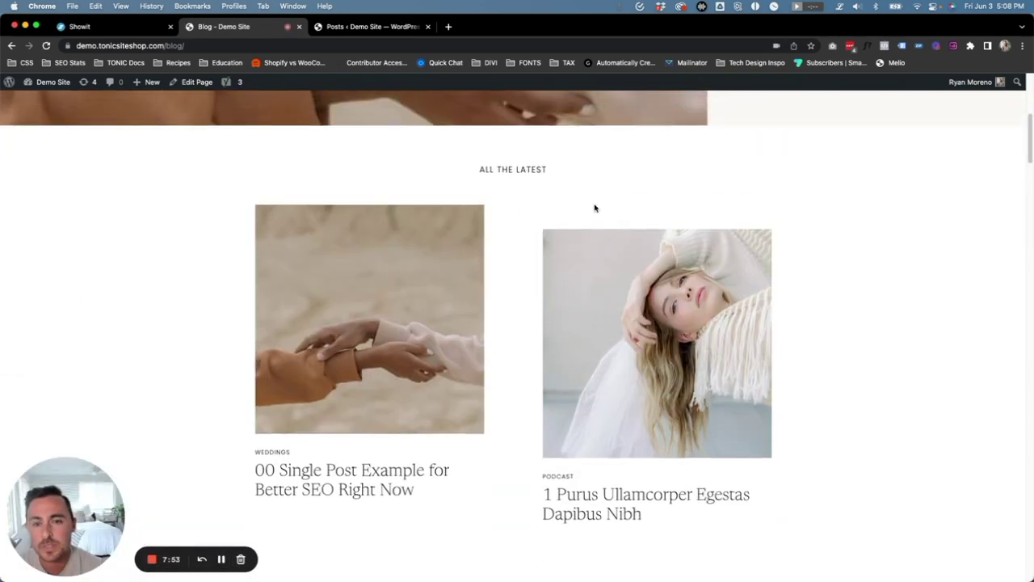
pyautogui.scroll(-10, 511, 300)
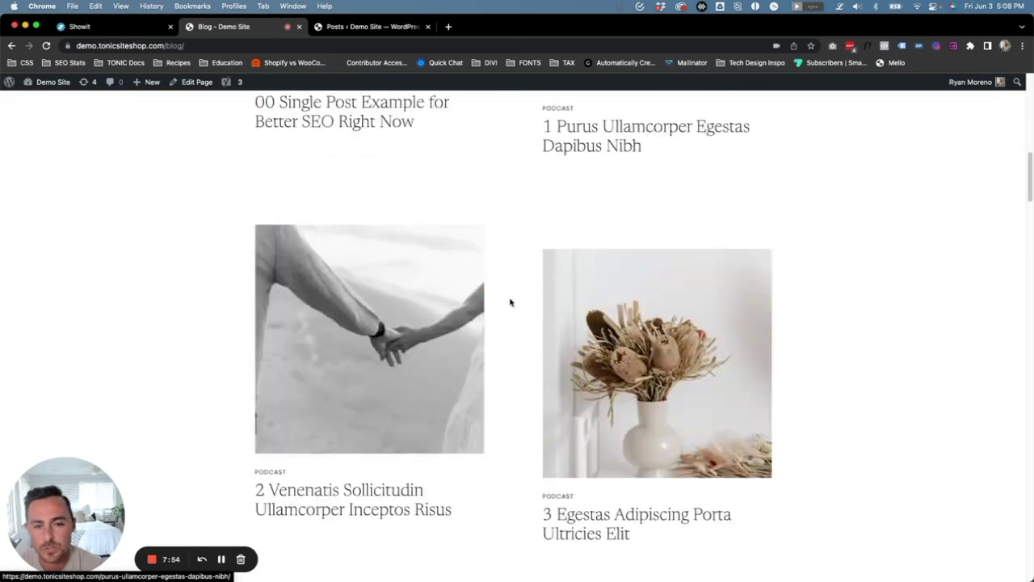
pyautogui.scroll(-1, 646, 326)
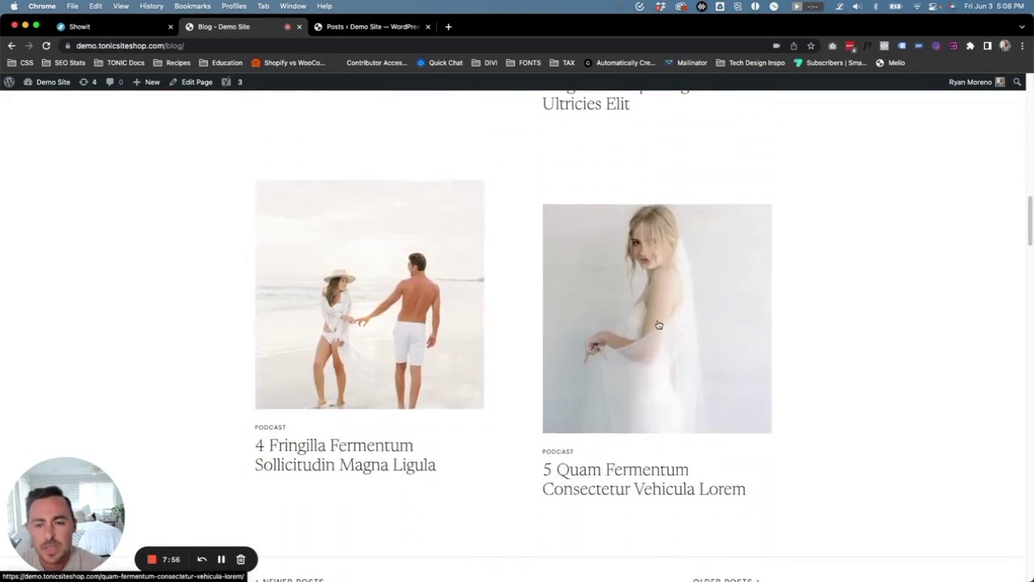
pyautogui.scroll(10, 656, 327)
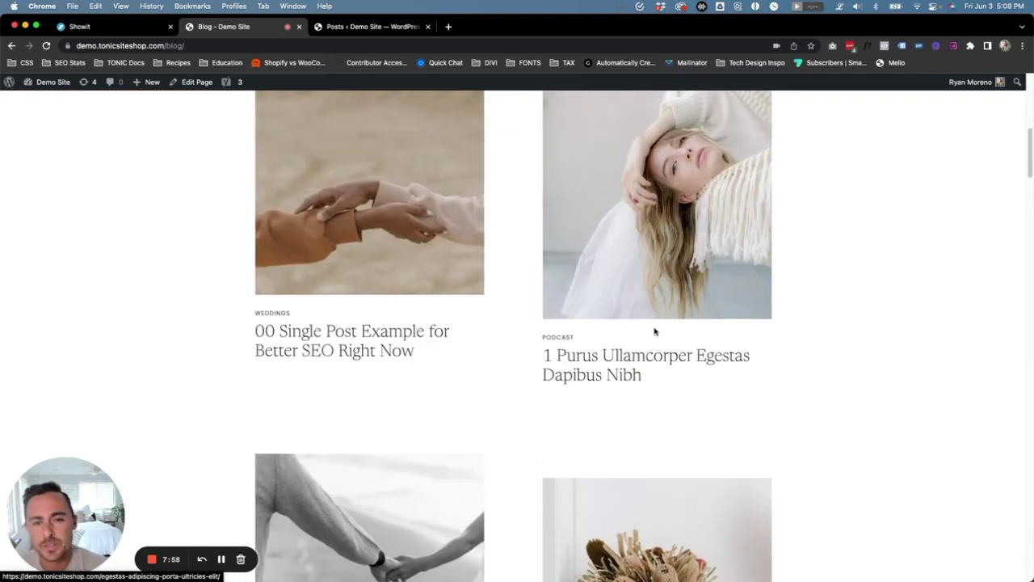
pyautogui.scroll(-3, 464, 288)
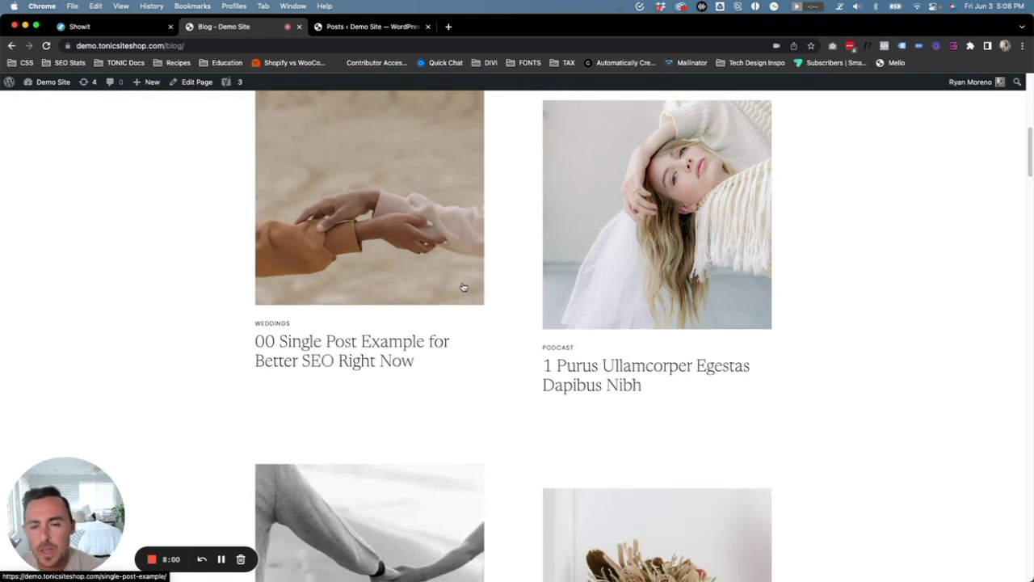
pyautogui.scroll(-5, 533, 218)
pyautogui.scroll(1, 564, 267)
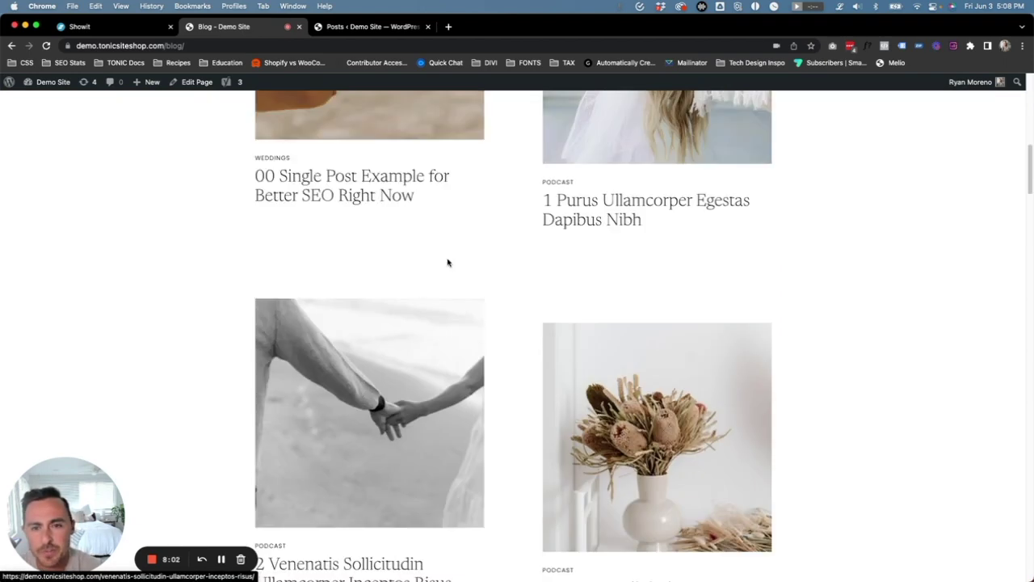
pyautogui.scroll(-3, 564, 266)
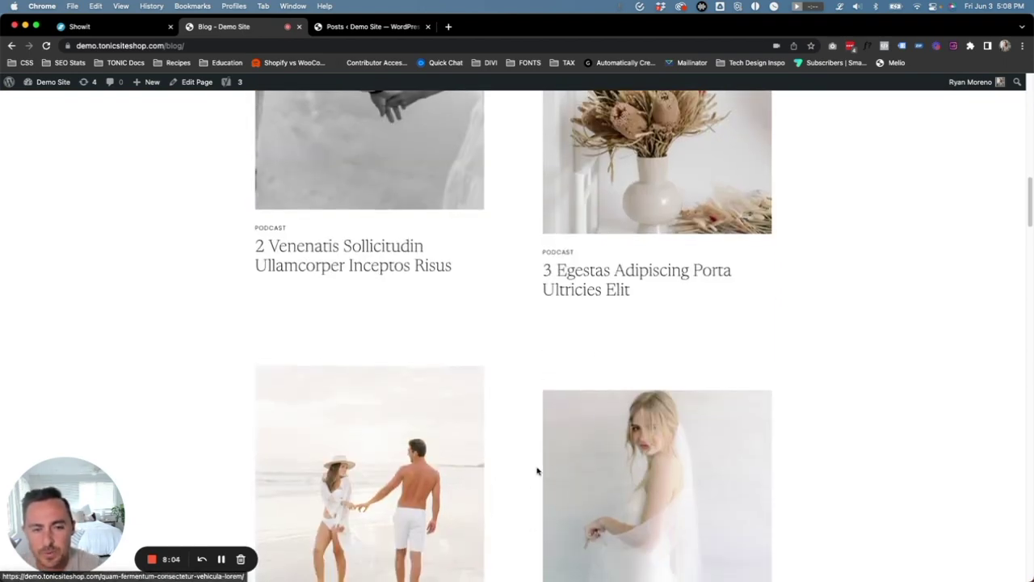
pyautogui.scroll(-5, 536, 469)
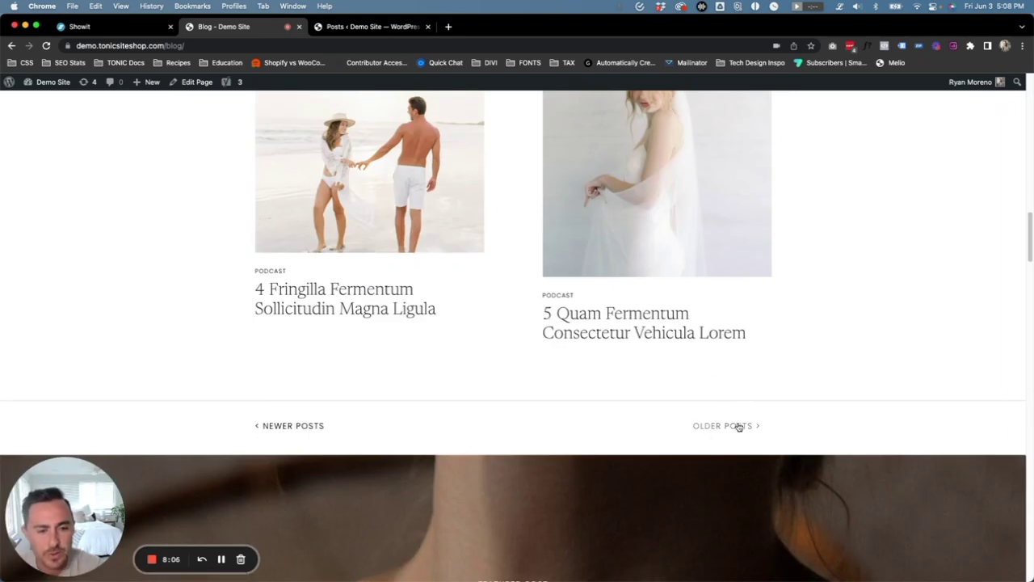
# In the WordPress Reading settings, set the blog pages to show at most 4 posts and save the changes.
pyautogui.click(367, 26)
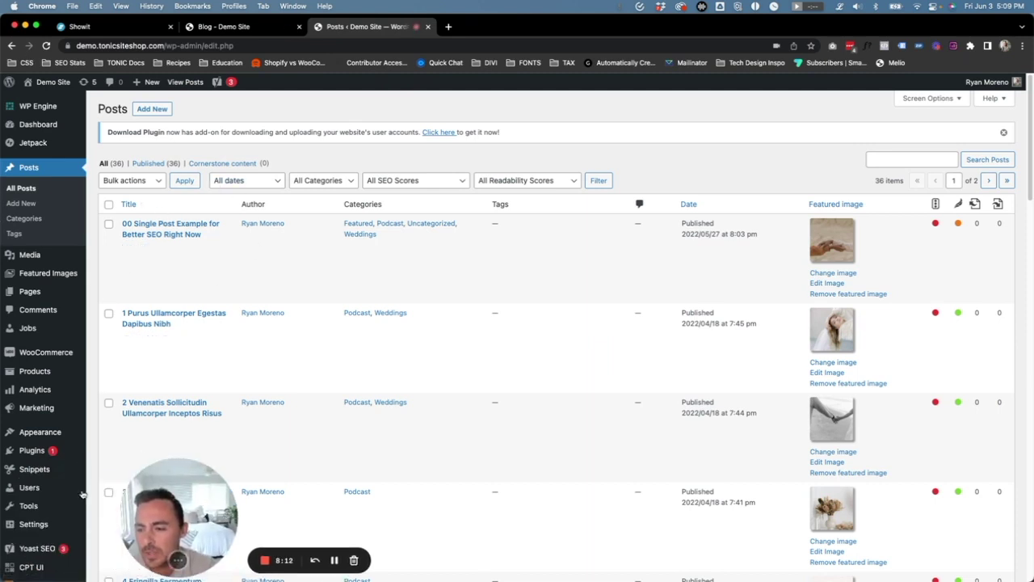
pyautogui.click(30, 523)
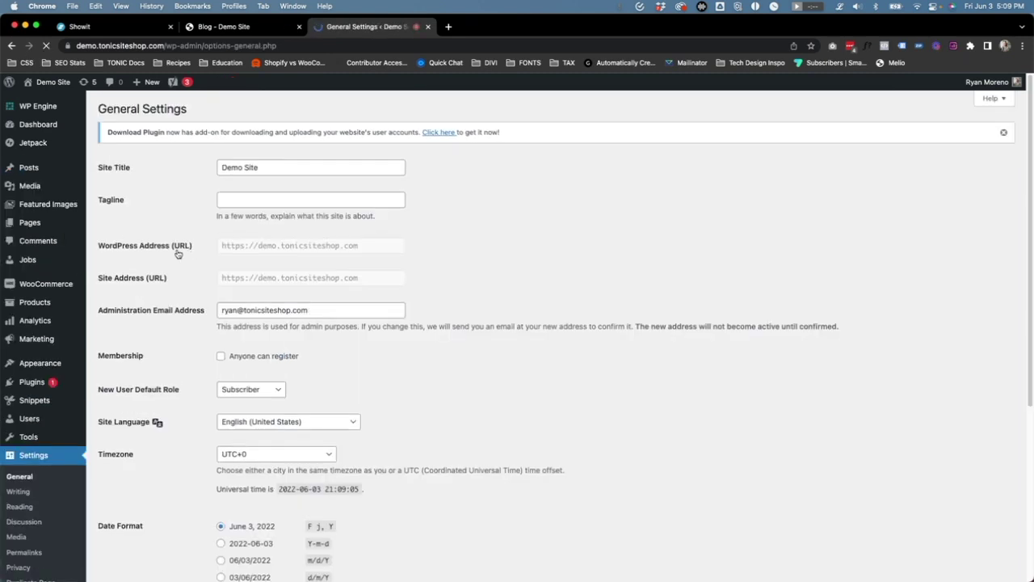
pyautogui.click(20, 507)
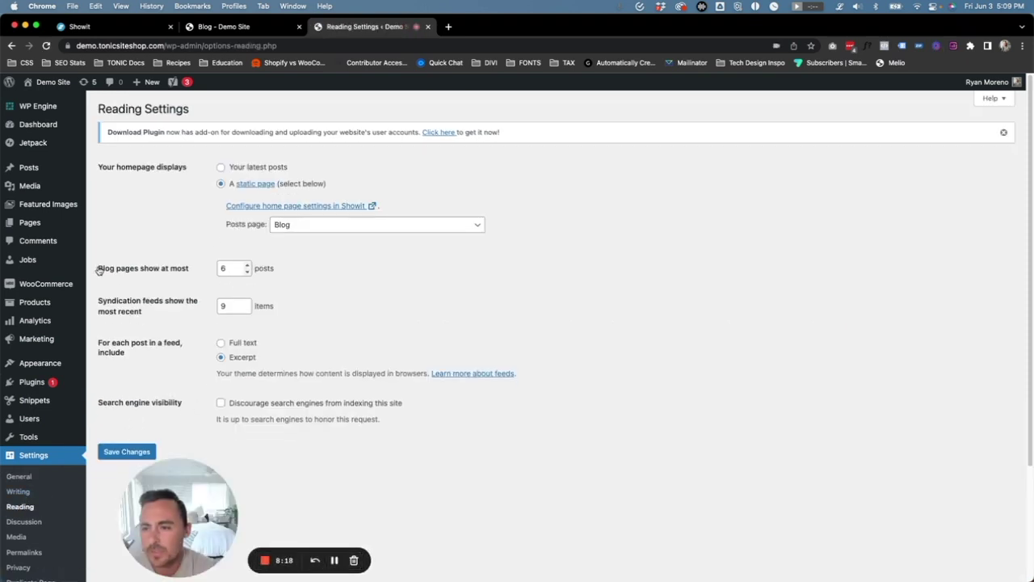
pyautogui.doubleClick(232, 269)
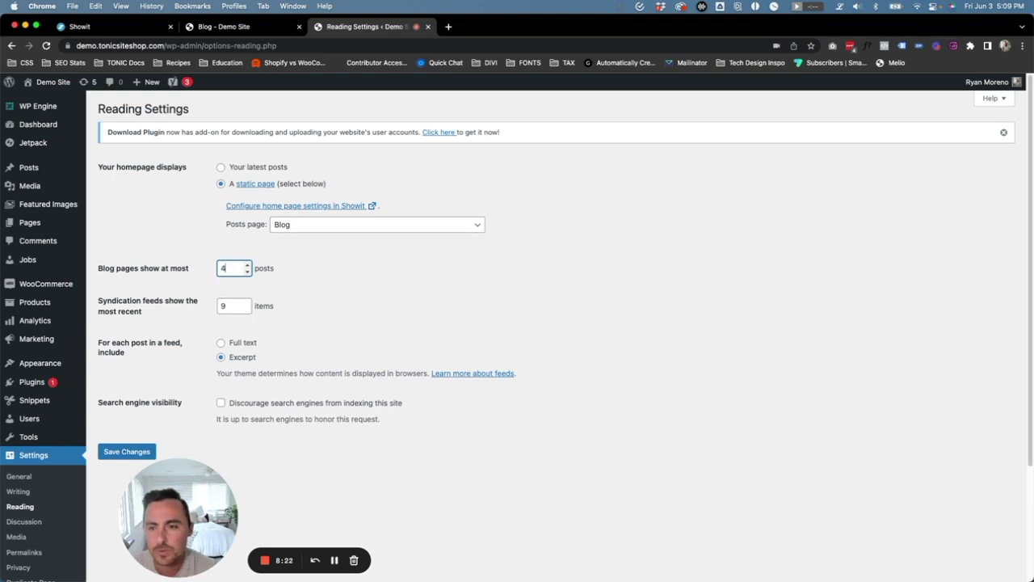
pyautogui.scroll(-2, 243, 324)
pyautogui.click(127, 374)
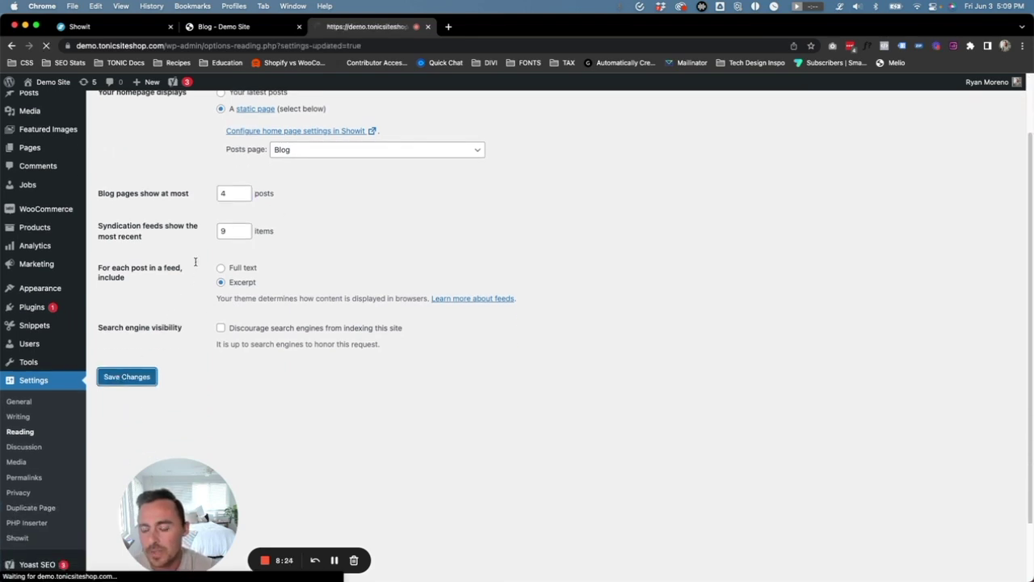
# Reload the live blog and check the number of posts under All the Latest against the new Reading setting.
pyautogui.click(223, 27)
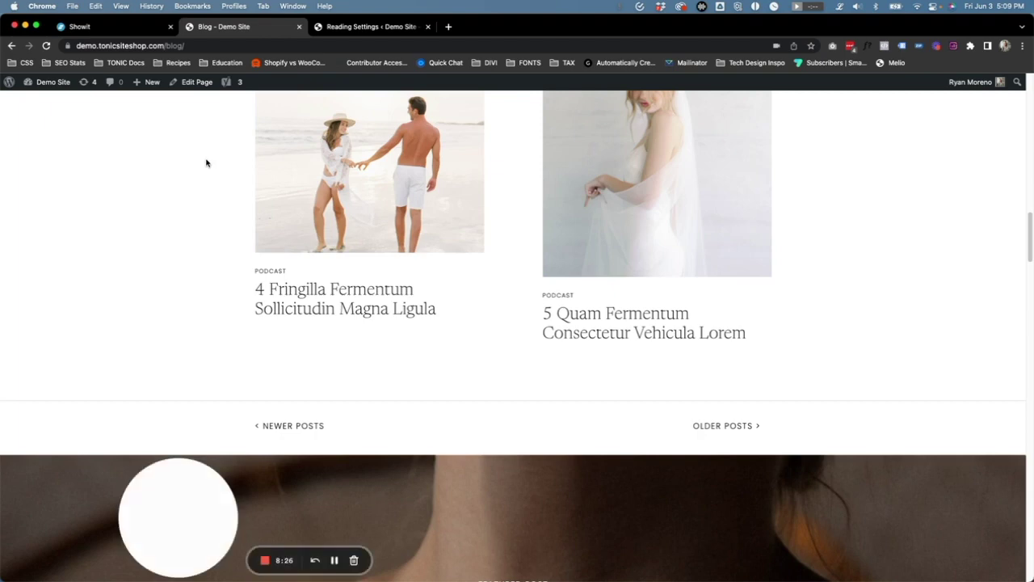
pyautogui.scroll(10, 207, 169)
pyautogui.scroll(5, 207, 170)
pyautogui.press('super+r')
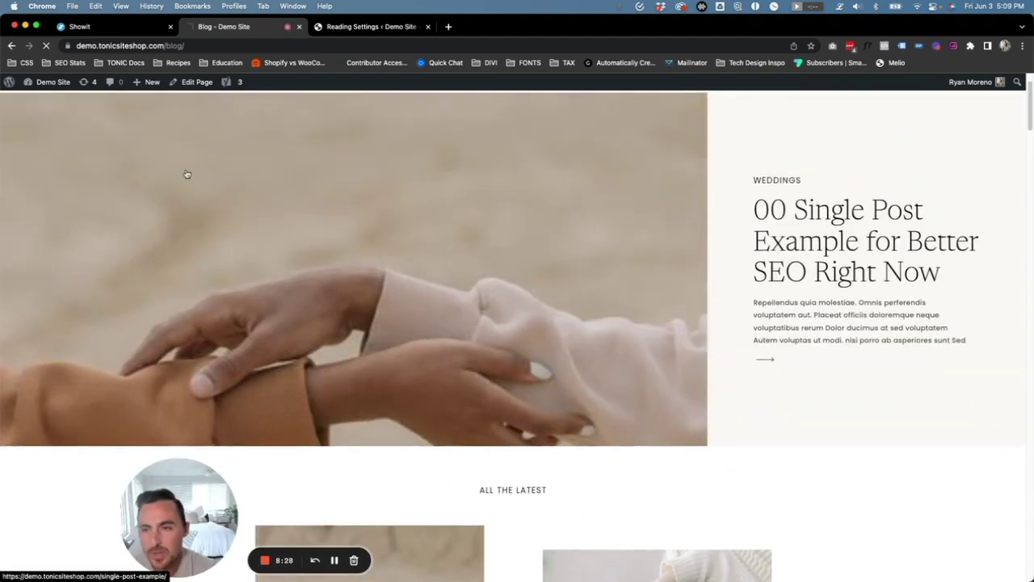
pyautogui.scroll(-10, 198, 179)
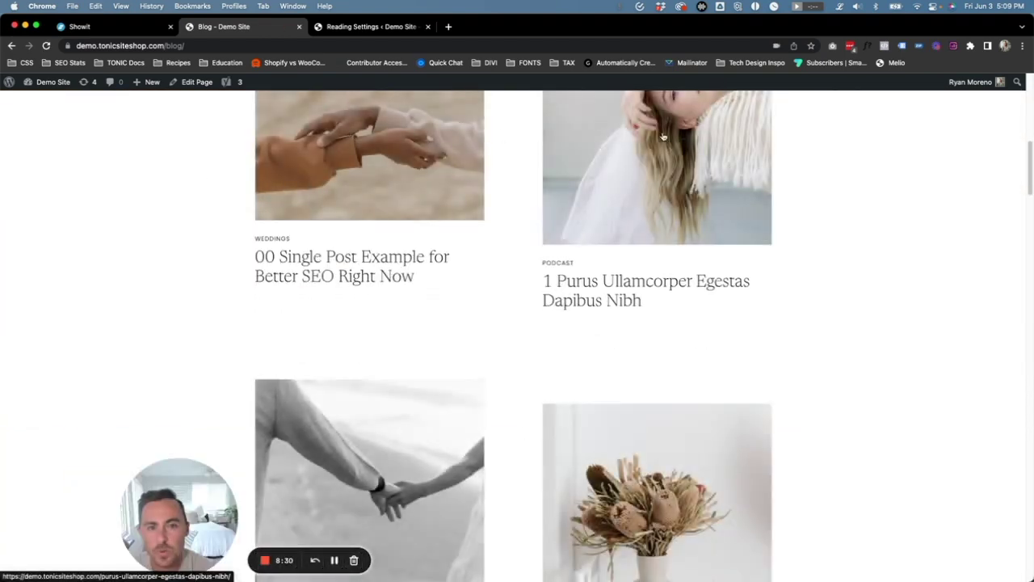
pyautogui.scroll(-3, 488, 180)
pyautogui.scroll(-3, 488, 180)
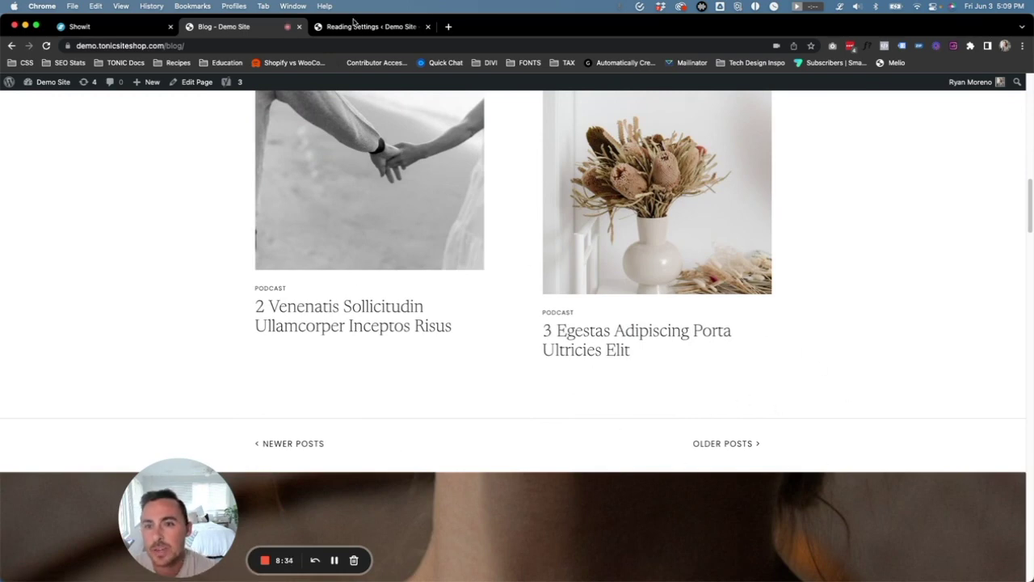
# In the WordPress Reading settings, set the blog pages to show at most 10 posts and save the changes.
pyautogui.click(355, 27)
pyautogui.doubleClick(234, 299)
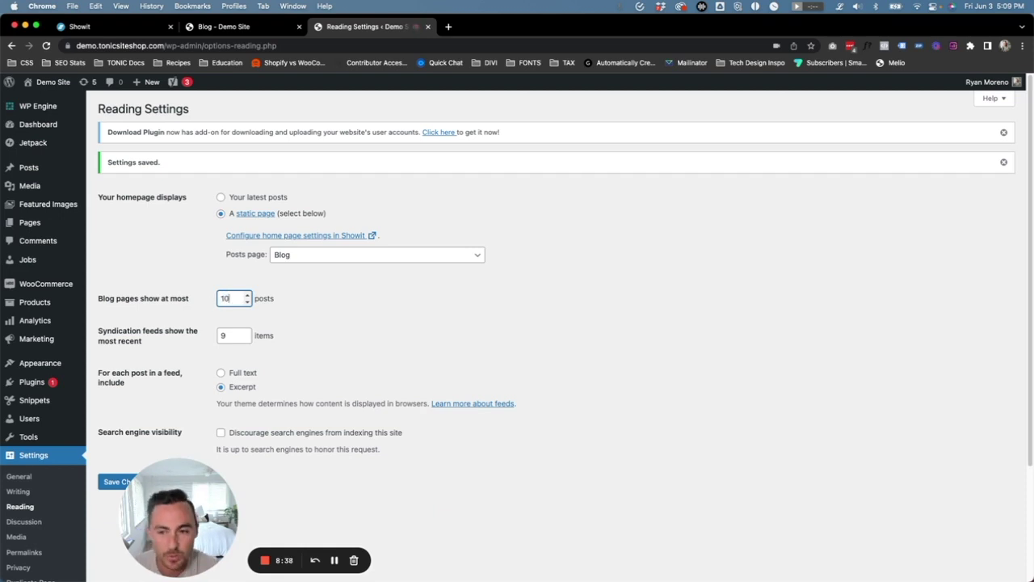
pyautogui.scroll(-3, 239, 266)
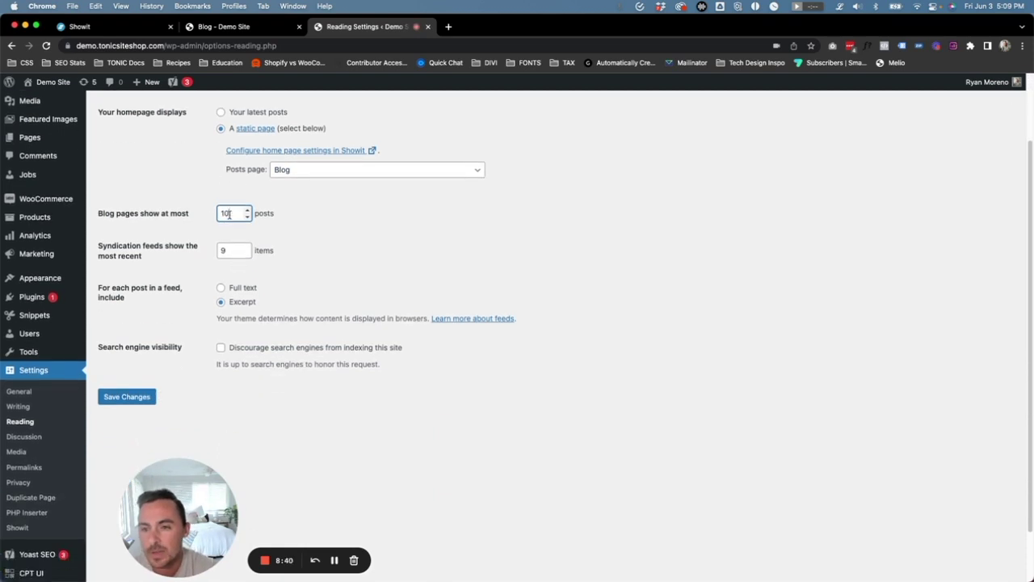
pyautogui.click(128, 396)
# Reload the live blog and look through the posts under All the Latest against the new Reading setting.
pyautogui.click(252, 28)
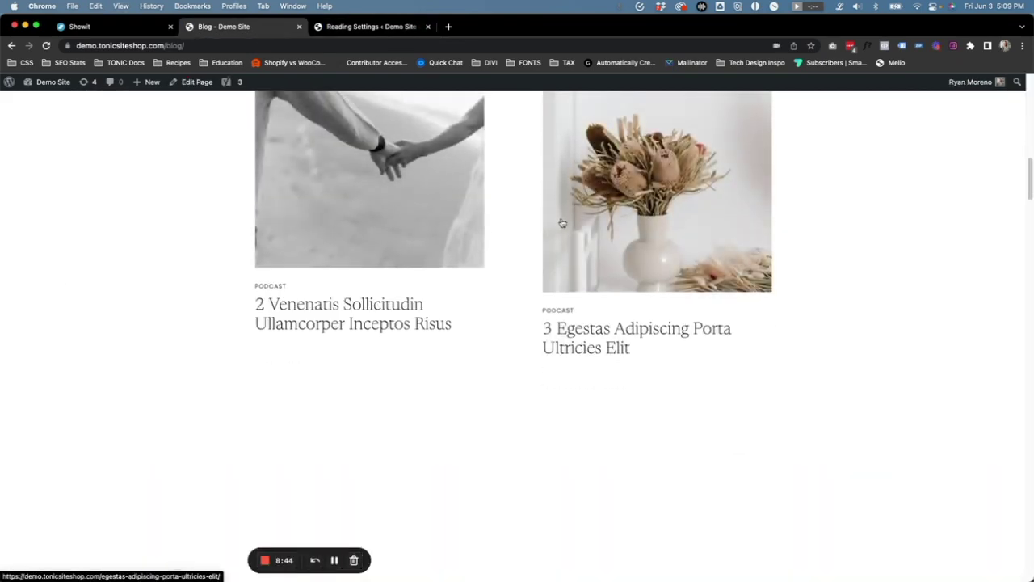
pyautogui.scroll(-12, 545, 218)
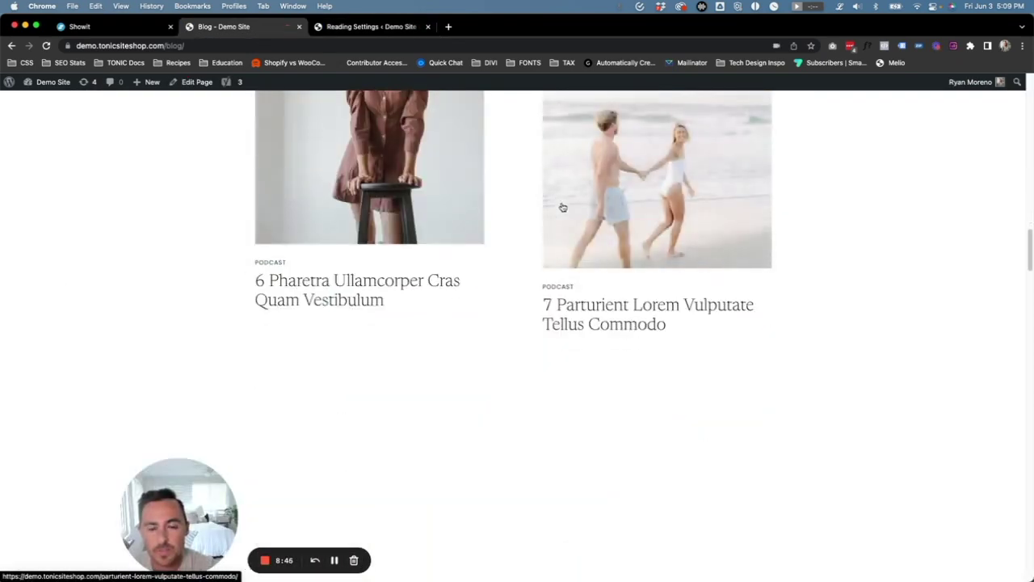
pyautogui.scroll(-1, 563, 207)
pyautogui.scroll(20, 562, 207)
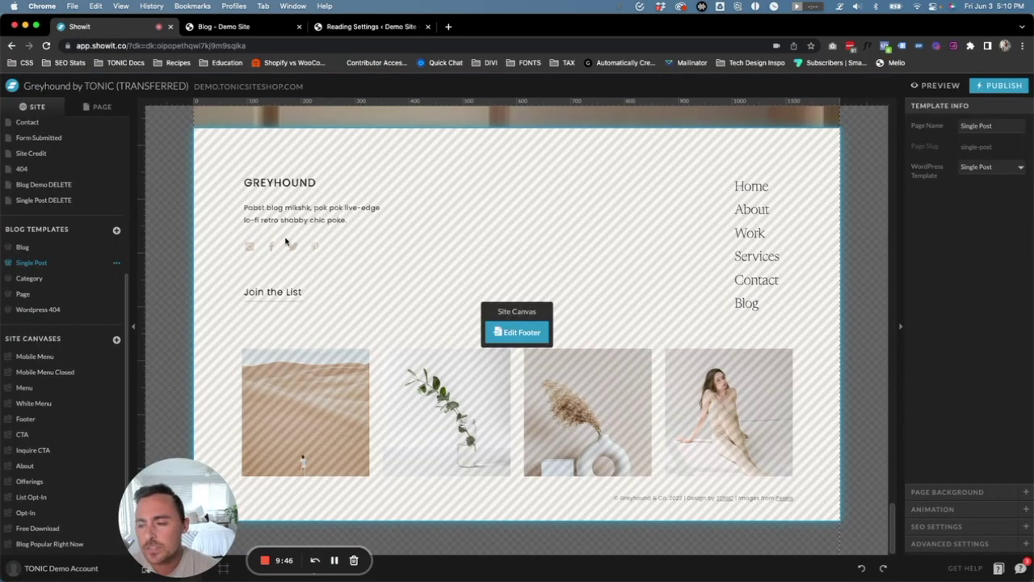
# Look over the Single Post template in Showit and select its Featured Section canvas to view the blog post lookup settings.
pyautogui.scroll(3, 398, 240)
pyautogui.scroll(15, 399, 239)
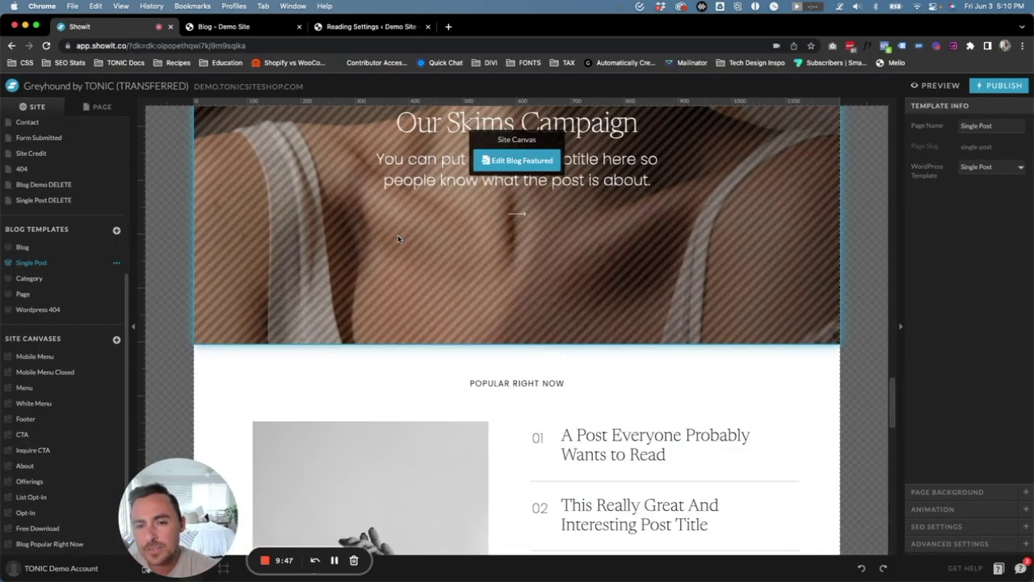
pyautogui.scroll(5, 403, 249)
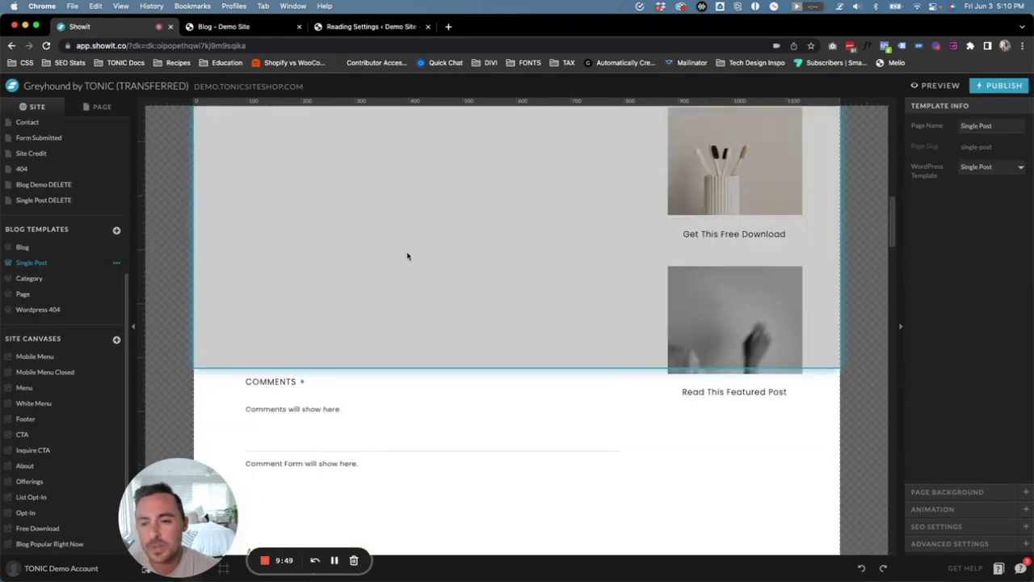
pyautogui.scroll(15, 407, 259)
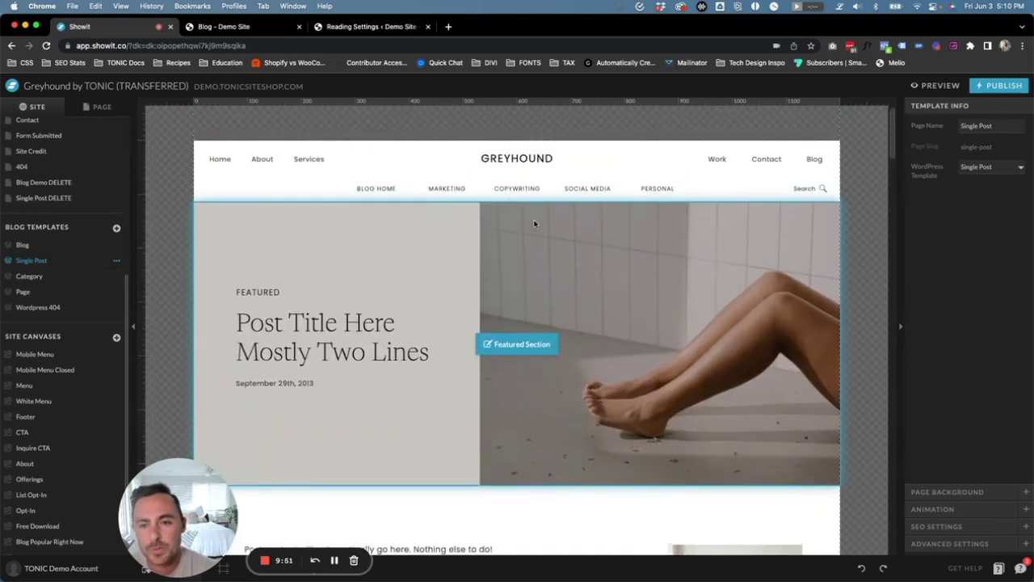
pyautogui.scroll(-2, 452, 202)
pyautogui.click(363, 174)
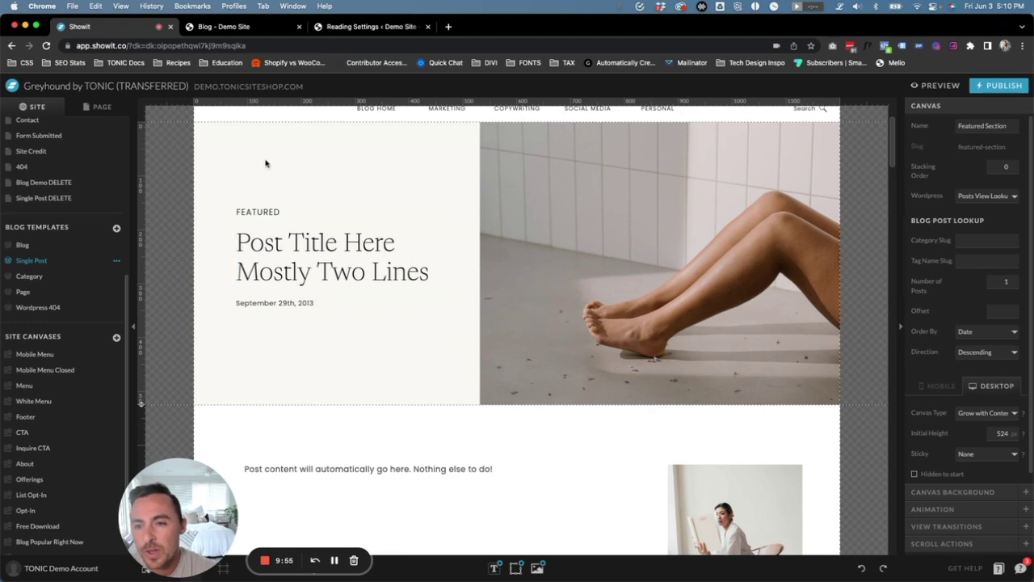
# Open the 00 Single Post Example post from the live blog and compare its header with the template's Featured Section in Showit.
pyautogui.click(224, 25)
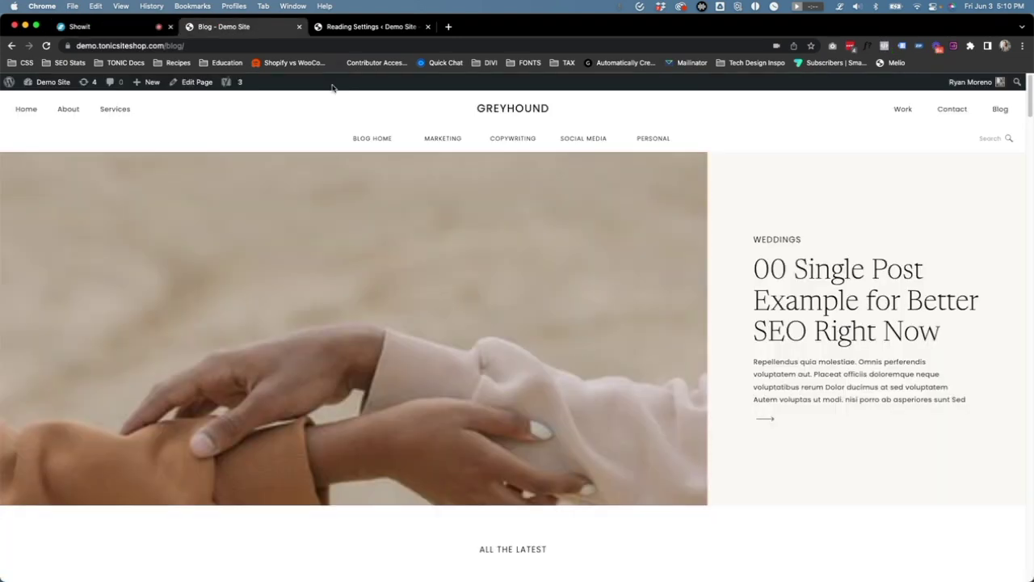
pyautogui.scroll(-8, 468, 250)
pyautogui.click(397, 293)
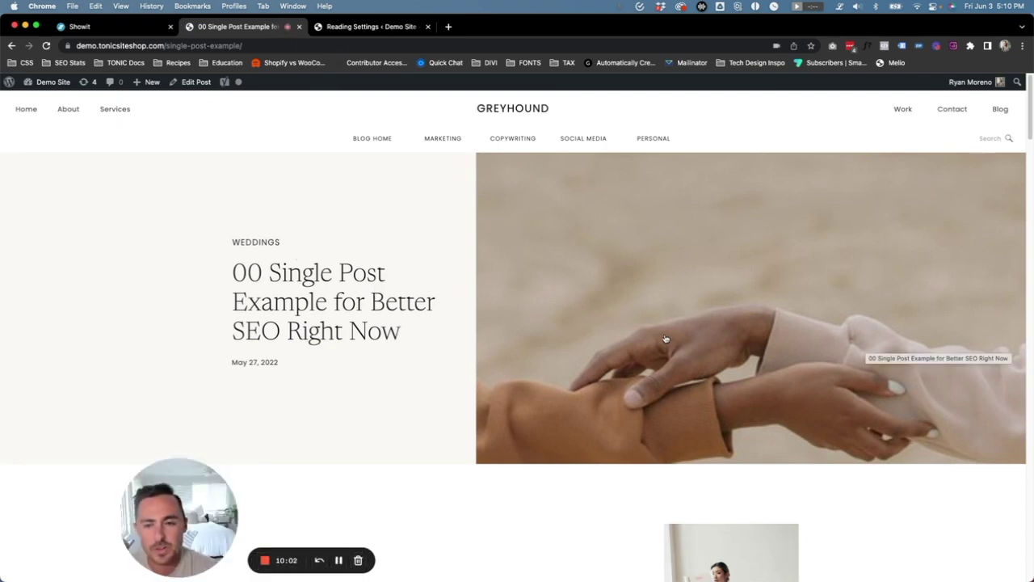
pyautogui.click(105, 26)
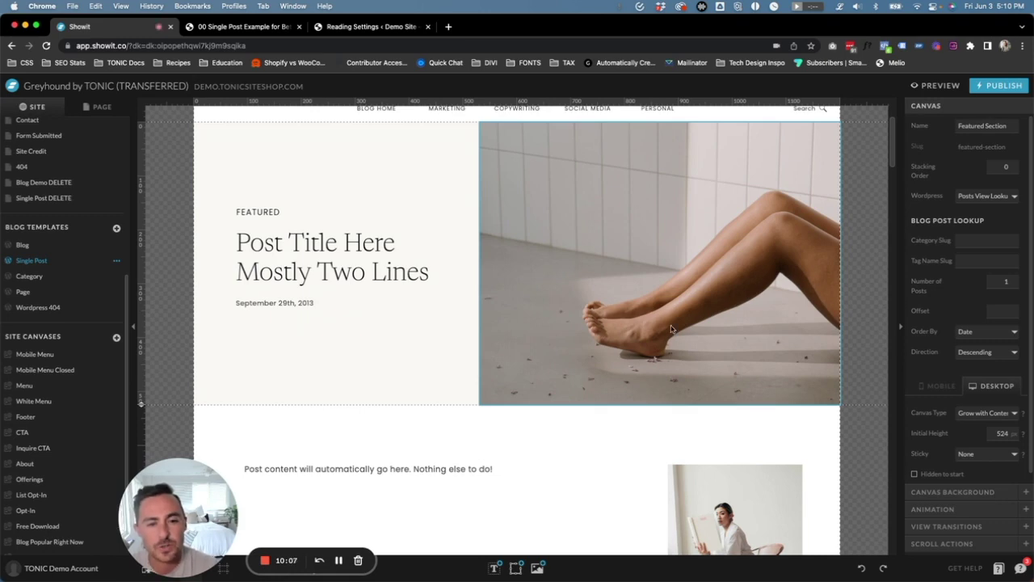
pyautogui.click(243, 27)
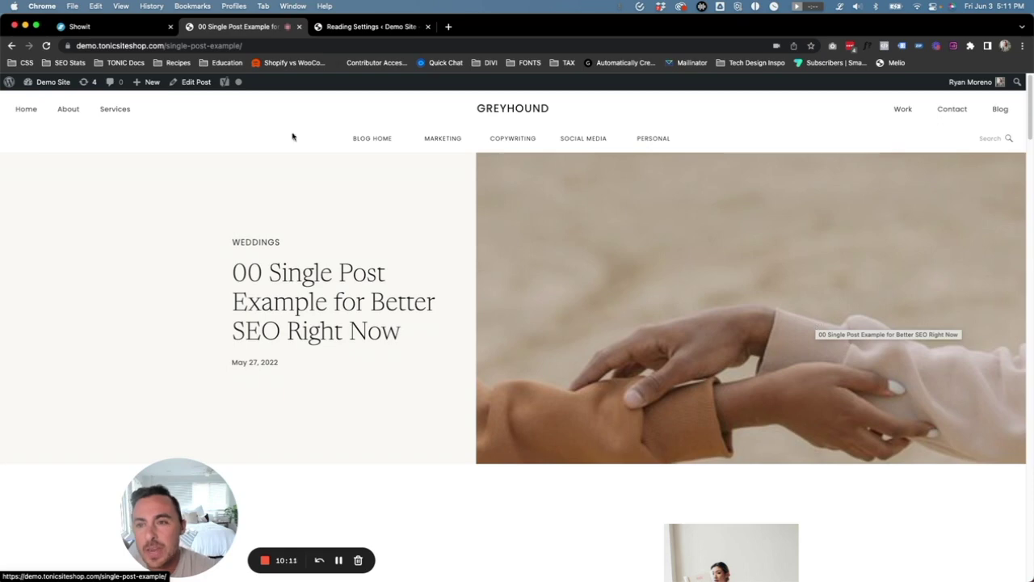
# Open the live post in the WordPress editor, check its categories and featured image, and return to the live post.
pyautogui.click(192, 82)
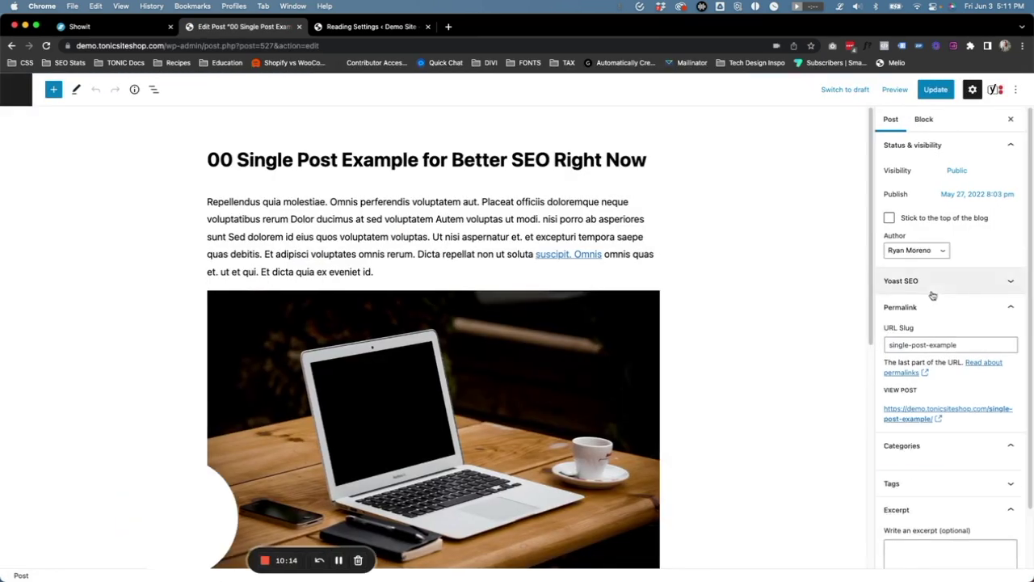
pyautogui.scroll(-5, 960, 368)
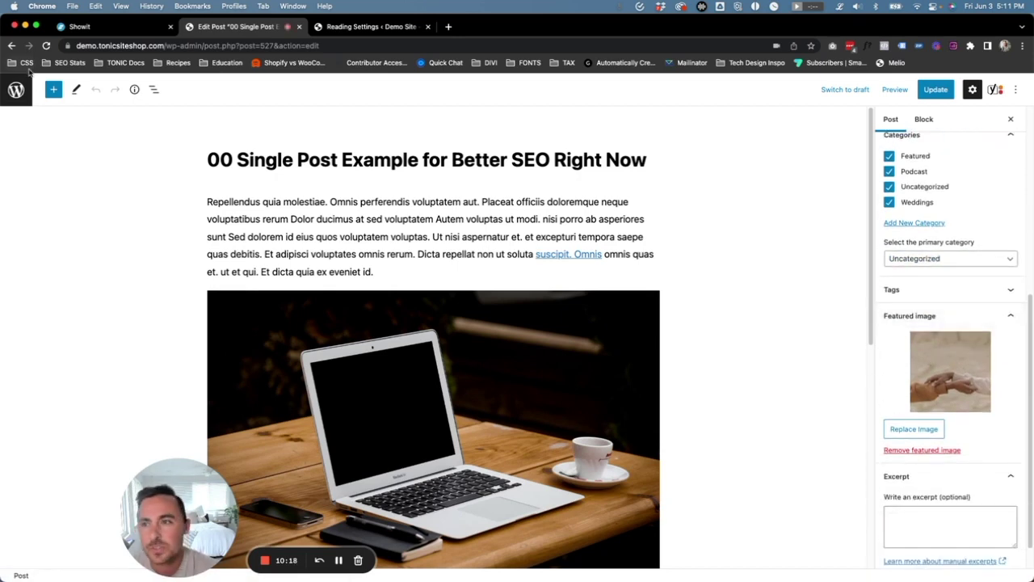
pyautogui.click(12, 49)
# Examine the live post's header, highlighting the publish date and the category label, and the start of its content.
pyautogui.scroll(-5, 378, 212)
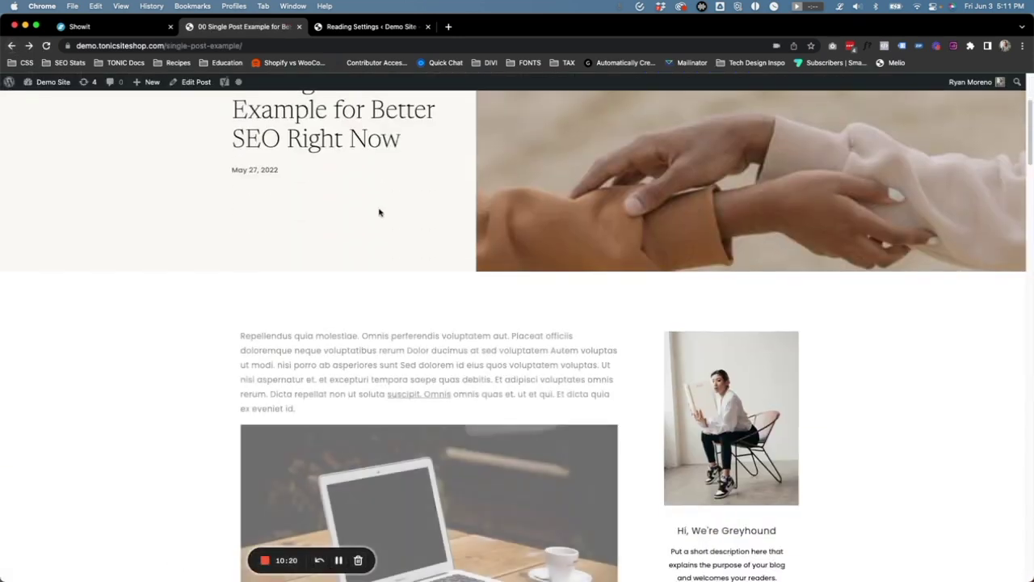
pyautogui.scroll(3, 432, 252)
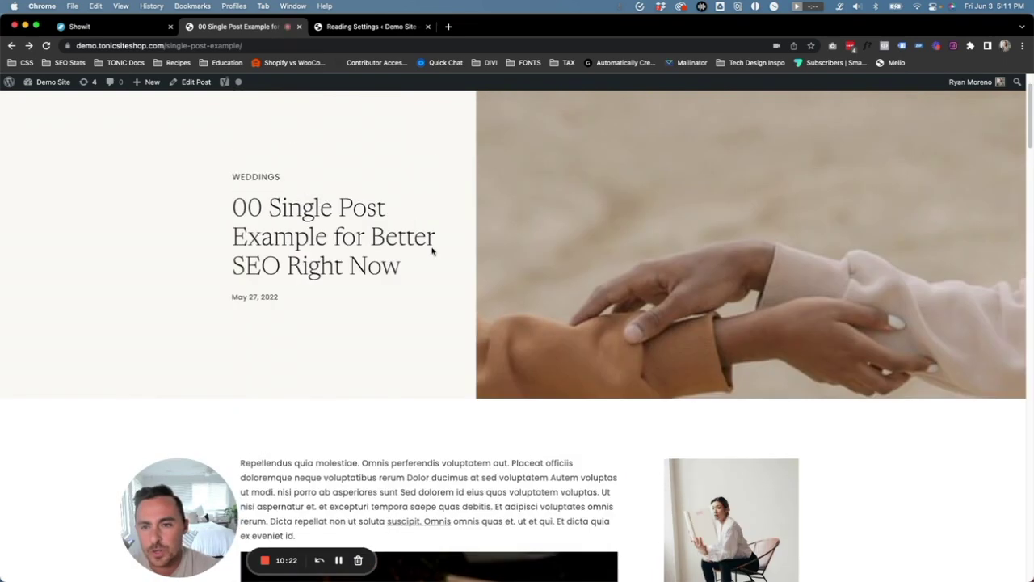
pyautogui.moveTo(286, 306); pyautogui.dragTo(237, 294)
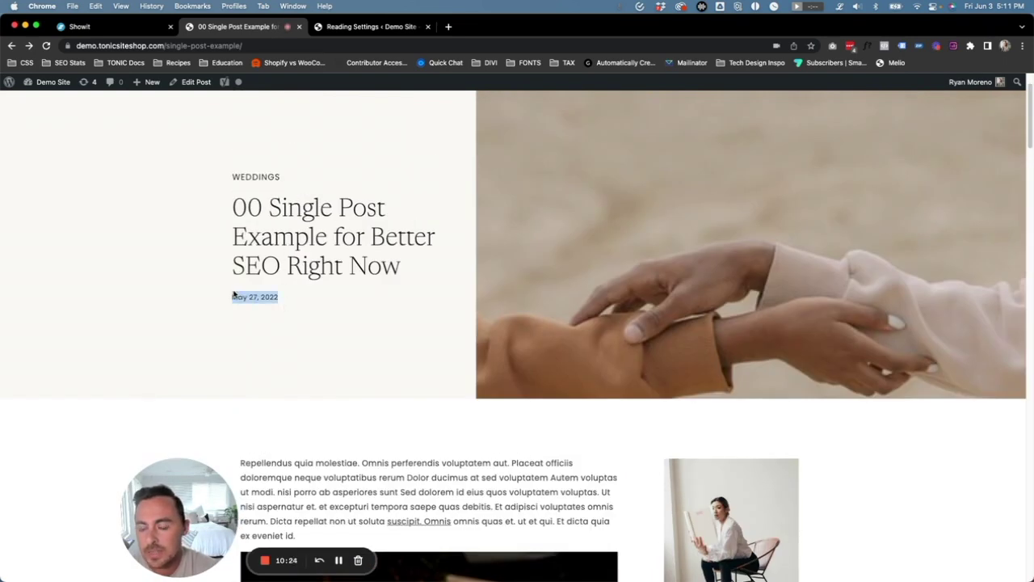
pyautogui.moveTo(290, 167); pyautogui.dragTo(229, 173)
pyautogui.click(220, 172)
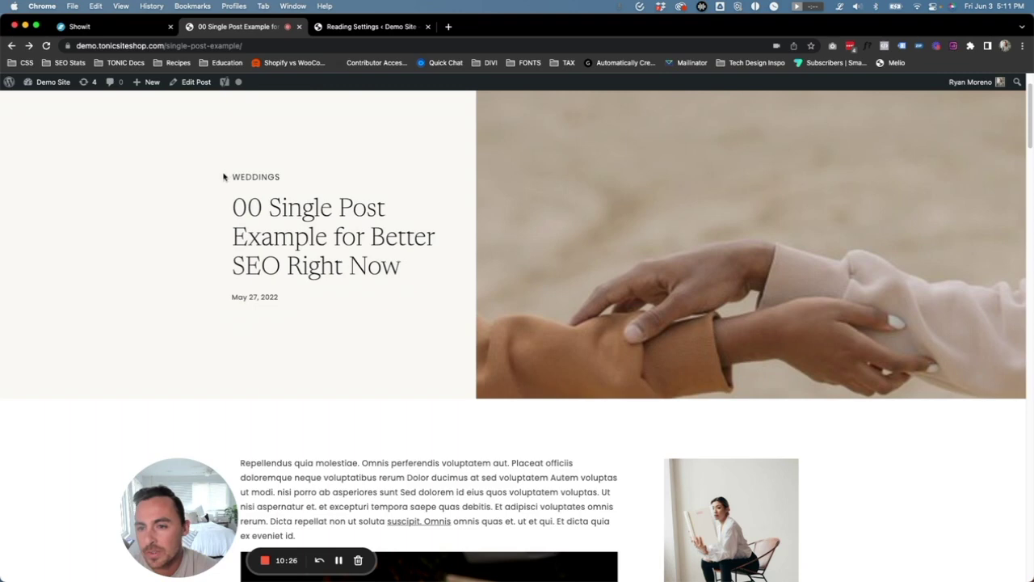
pyautogui.scroll(-3, 247, 245)
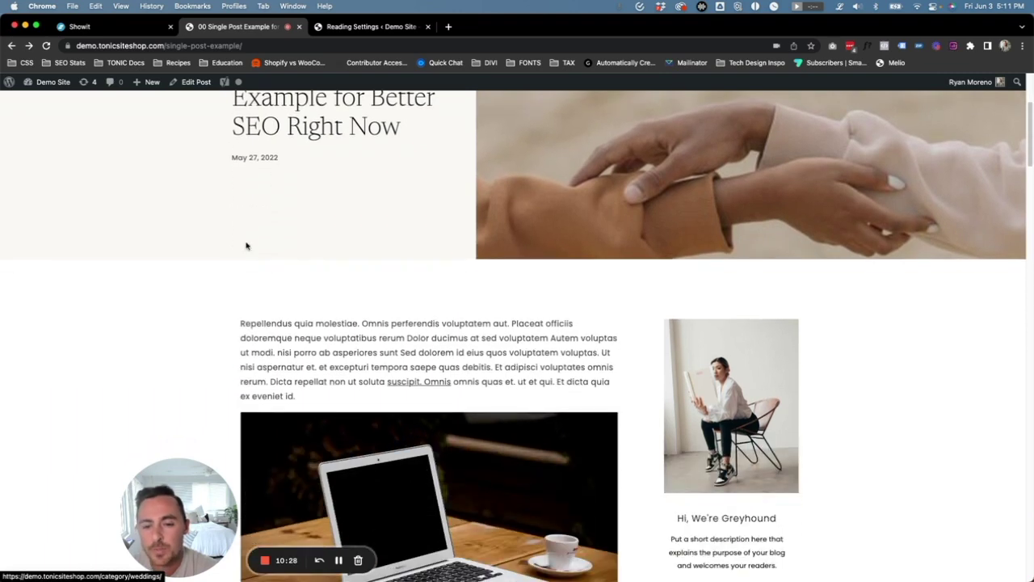
pyautogui.scroll(5, 747, 323)
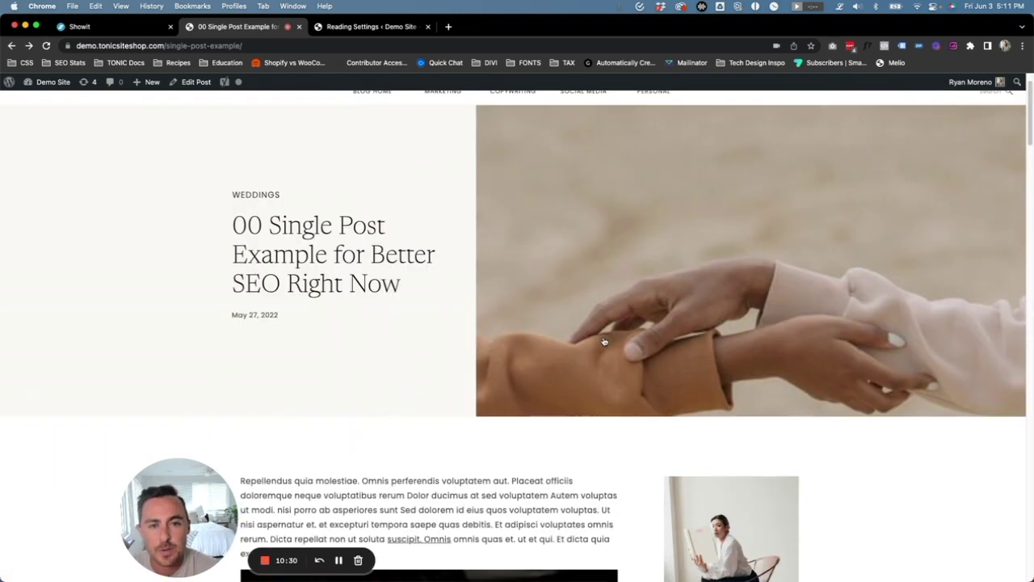
# Open the Category blog template in Showit and bring up the live Weddings category page from the post's category link.
pyautogui.click(89, 26)
pyautogui.click(73, 276)
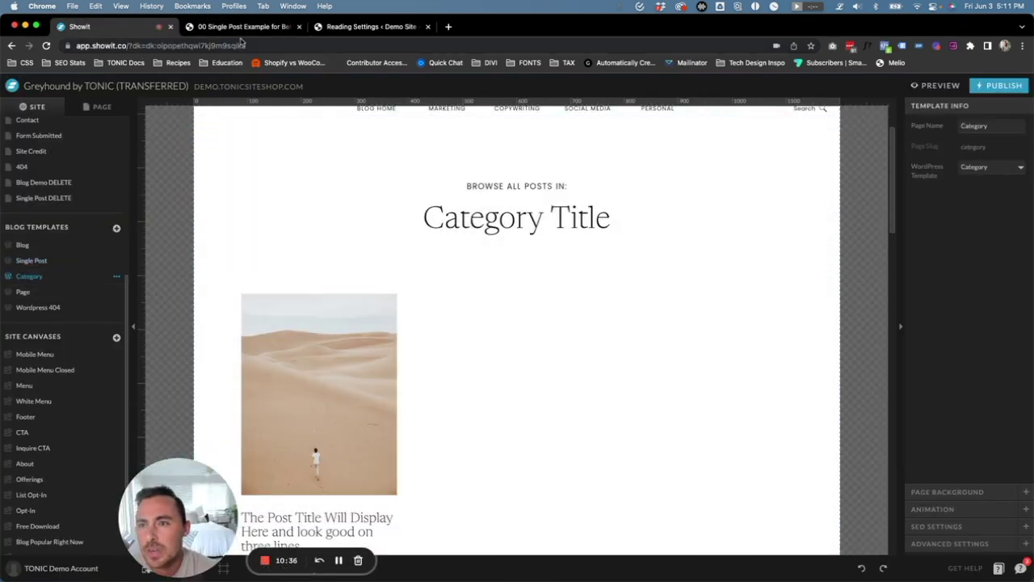
pyautogui.click(242, 27)
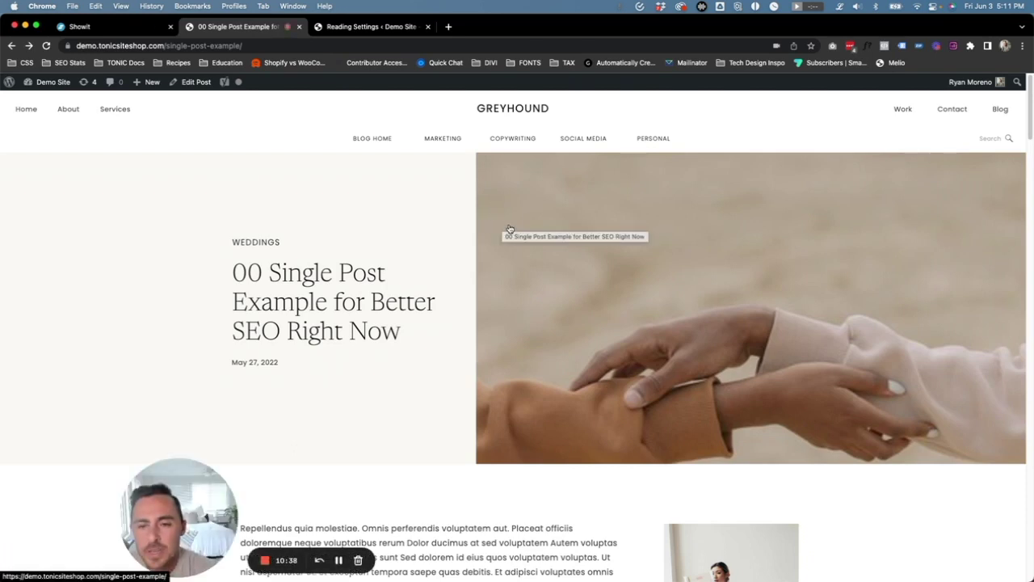
pyautogui.click(258, 243)
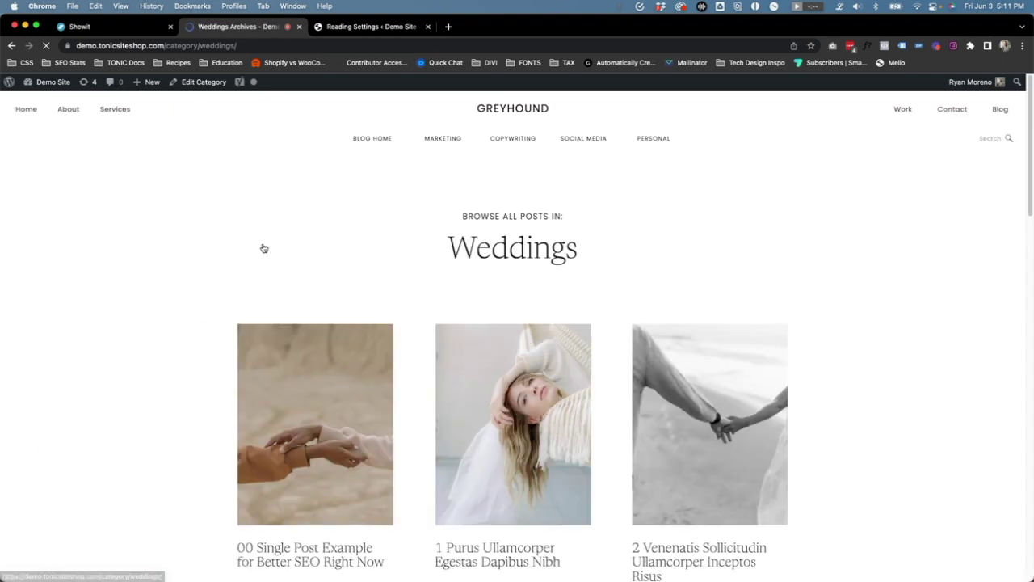
# Inspect the category part of the Weddings page's URL and the posts listed on that page.
pyautogui.moveTo(224, 45); pyautogui.dragTo(183, 45)
pyautogui.doubleClick(243, 45)
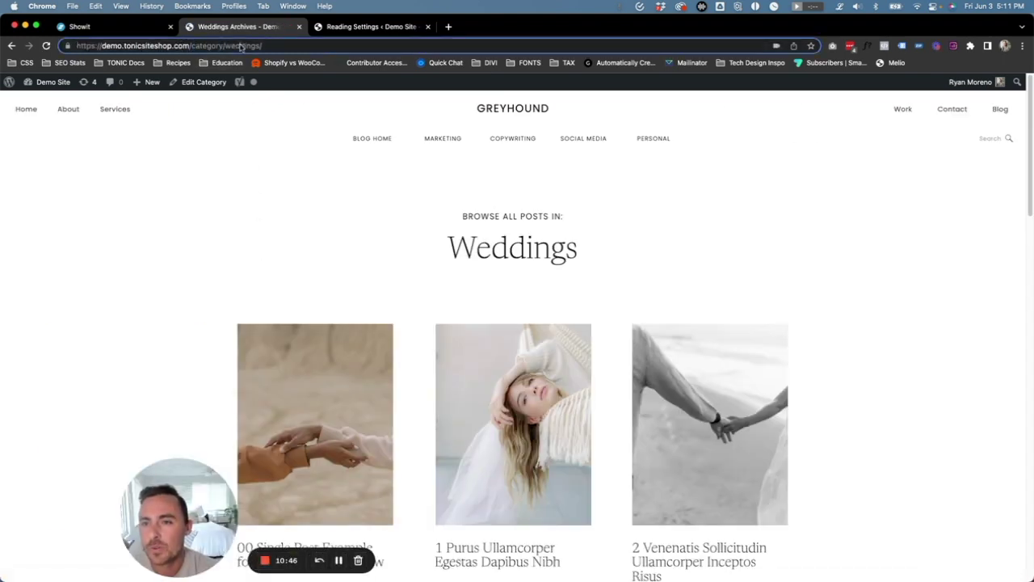
pyautogui.click(272, 116)
pyautogui.scroll(-3, 582, 242)
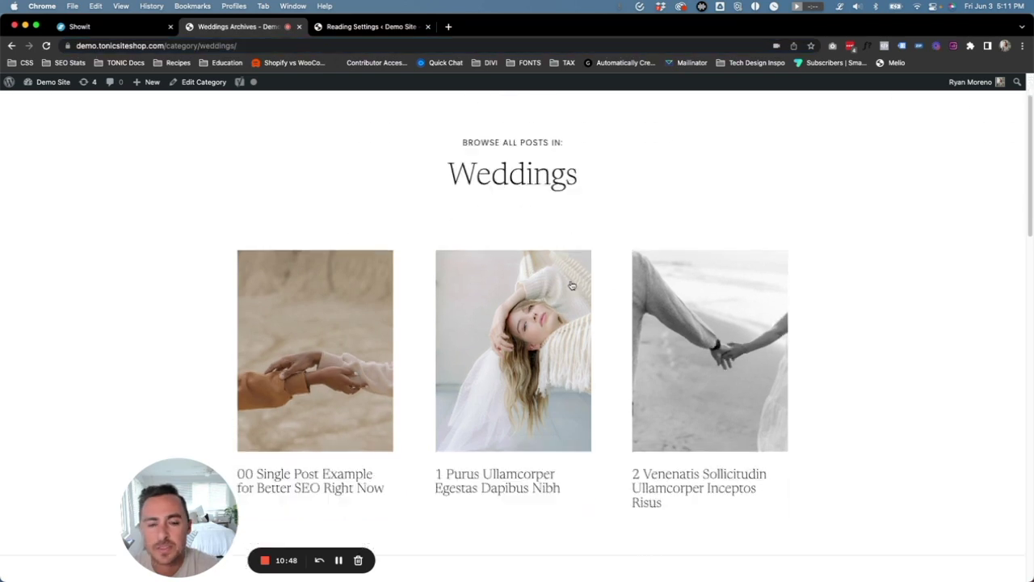
pyautogui.scroll(2, 606, 212)
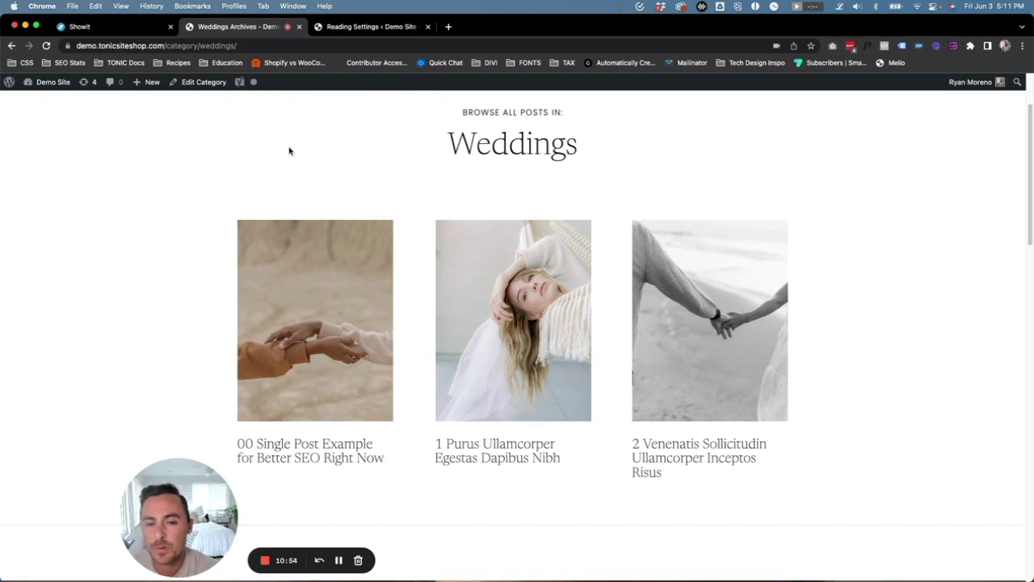
# Open the WordPress posts list, check the categories of the 1 Purus Ullamcorper post in Quick Edit, and cancel.
pyautogui.click(360, 30)
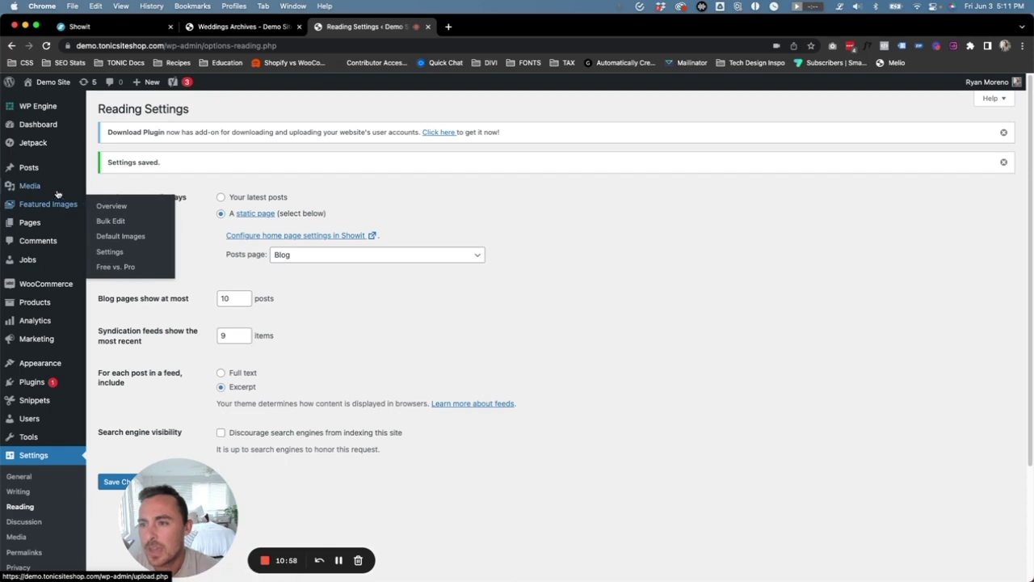
pyautogui.moveTo(40, 184)
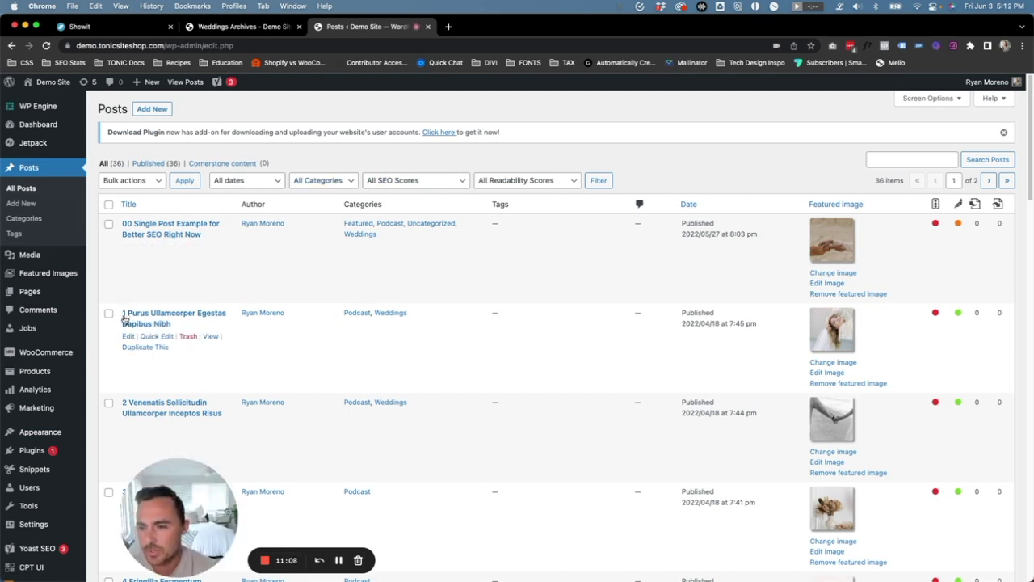
pyautogui.click(162, 337)
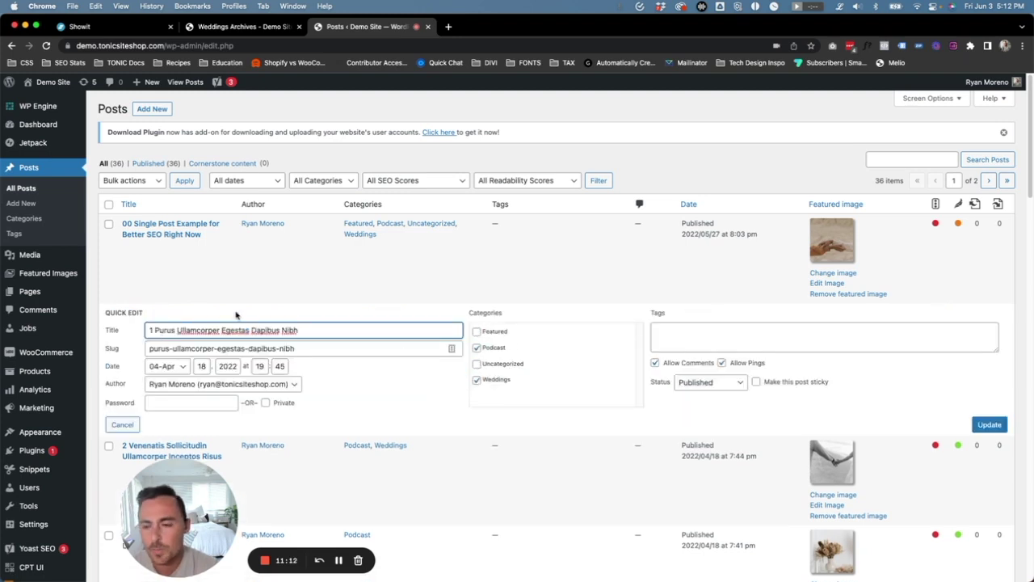
pyautogui.click(122, 425)
# Add the Weddings category to the 3 Egestas Adipiscing Porta Ultricies Elit post through Quick Edit and update it.
pyautogui.scroll(-2, 442, 282)
pyautogui.scroll(-4, 442, 281)
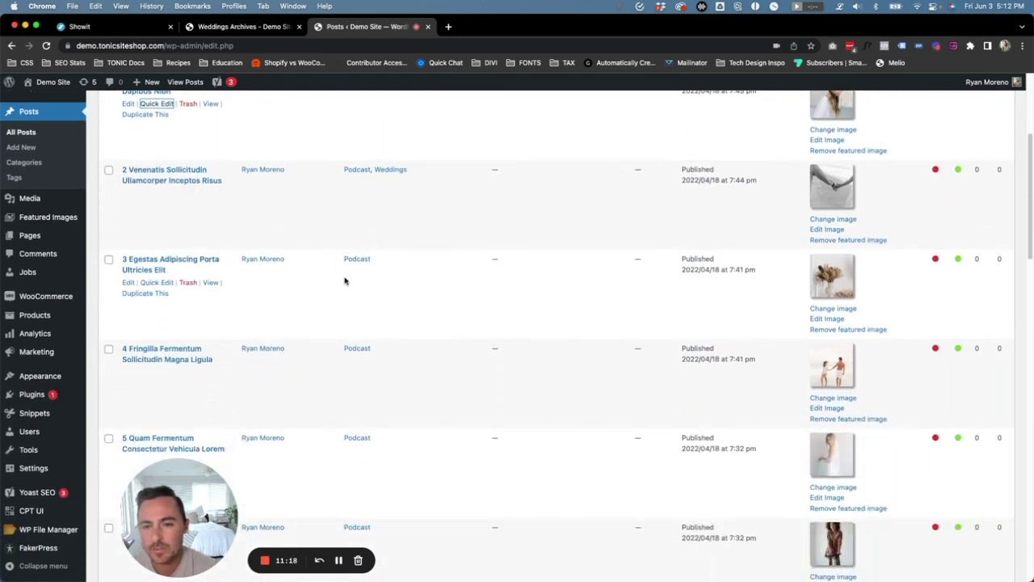
pyautogui.click(153, 285)
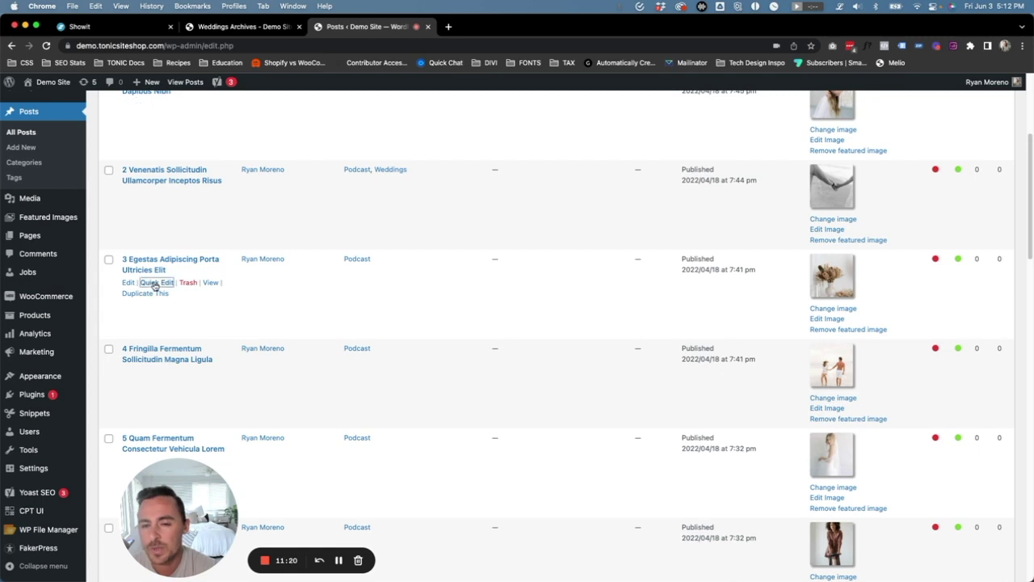
pyautogui.click(477, 326)
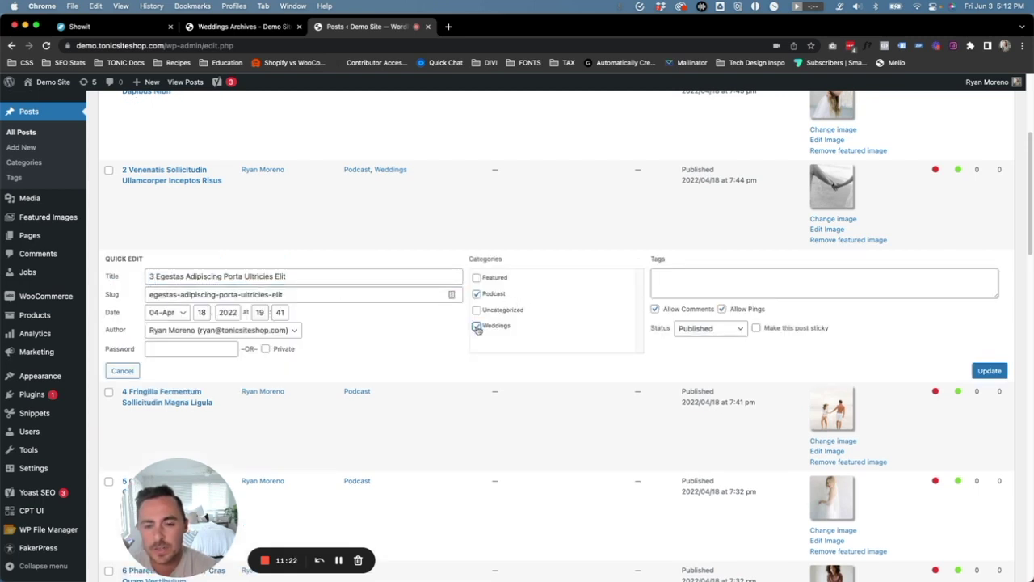
pyautogui.click(990, 371)
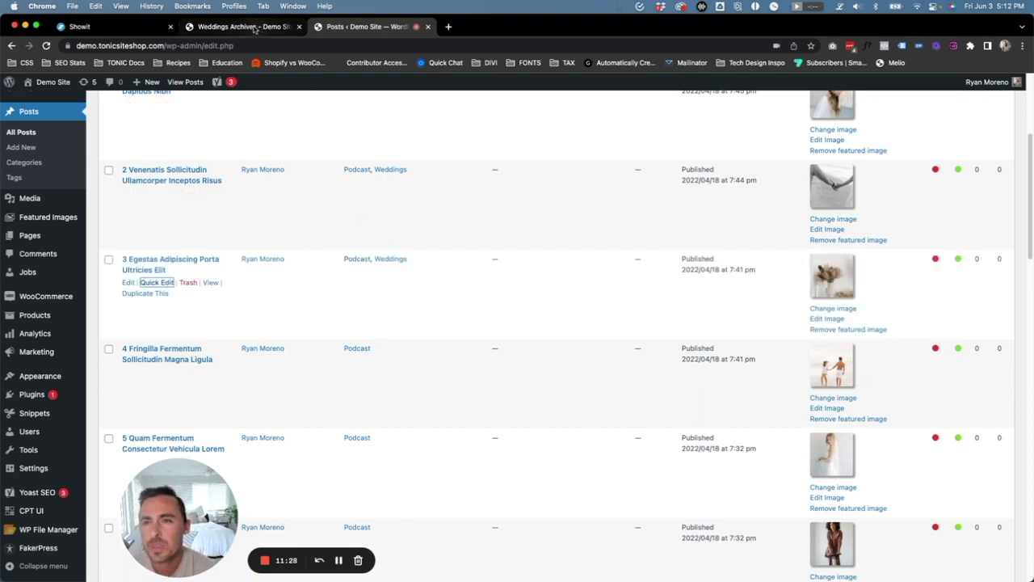
# Check the live Weddings category page for the 3 Egestas Adipiscing Porta Ultricies Elit post.
pyautogui.click(255, 28)
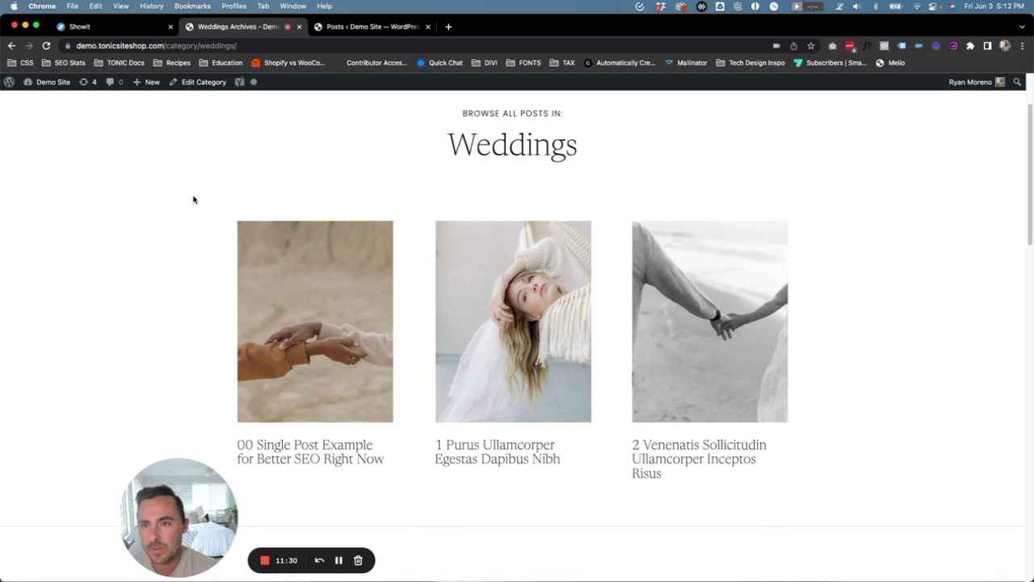
pyautogui.scroll(1, 194, 199)
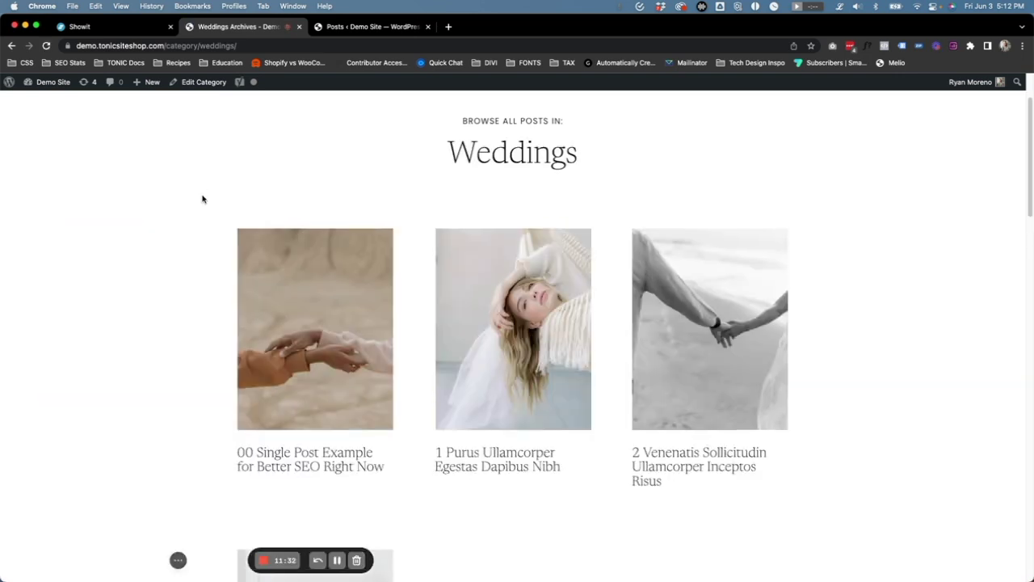
pyautogui.scroll(-4, 202, 198)
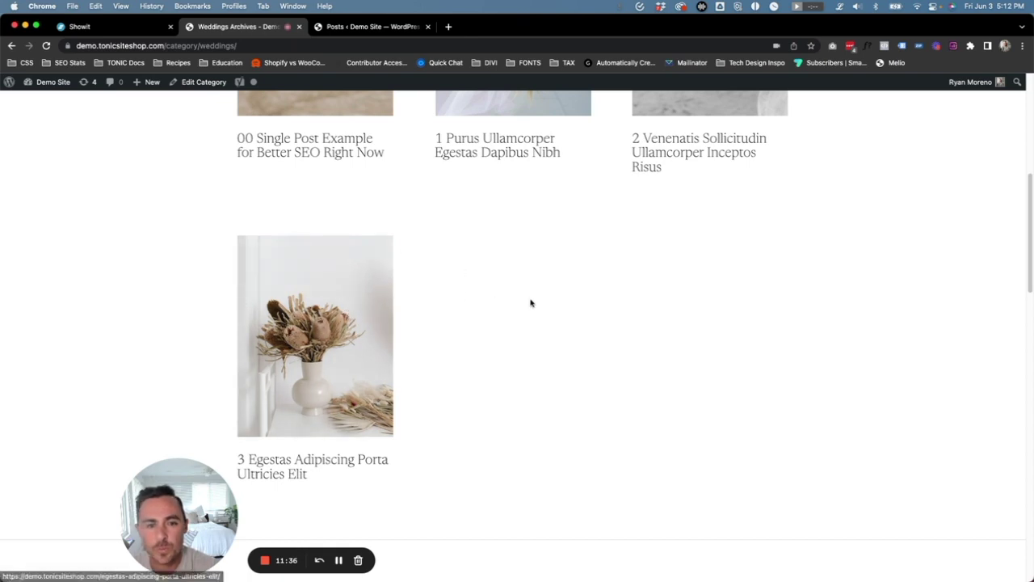
# Bulk edit the 4 Fringilla Fermentum and 5 Quam Fermentum posts in WordPress to add the Weddings category, and update them.
pyautogui.click(368, 27)
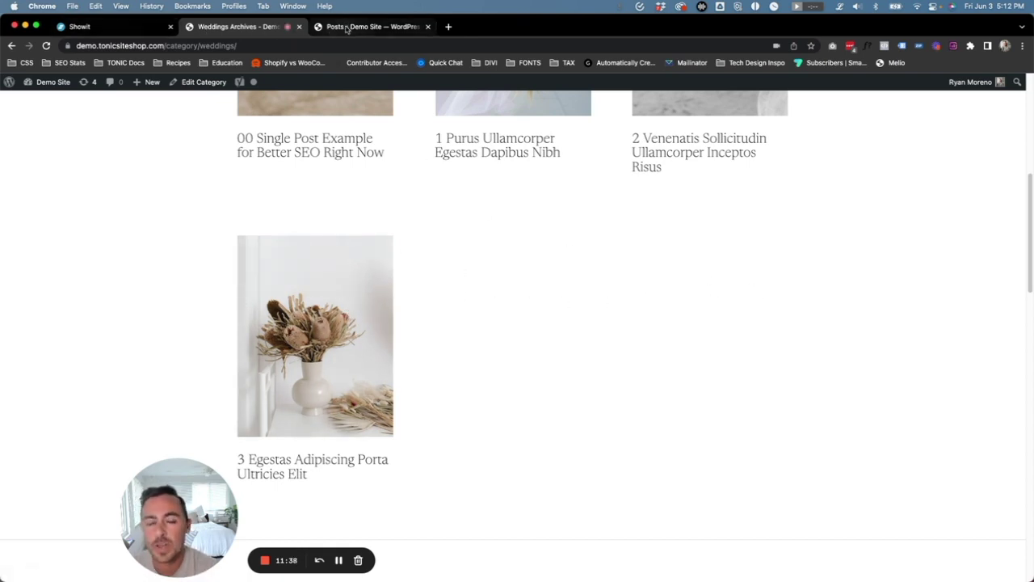
pyautogui.scroll(-1, 162, 368)
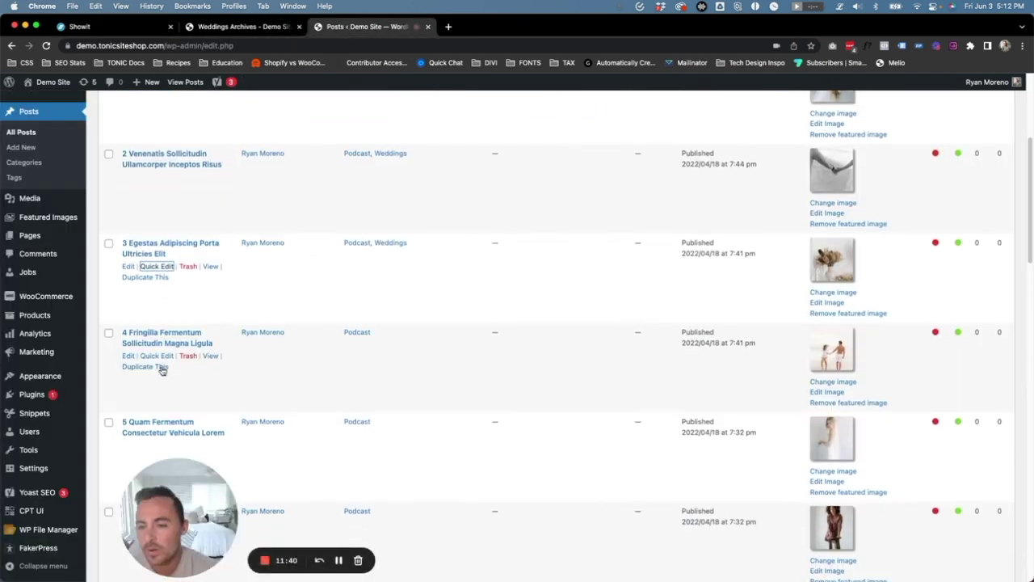
pyautogui.click(109, 333)
pyautogui.click(109, 422)
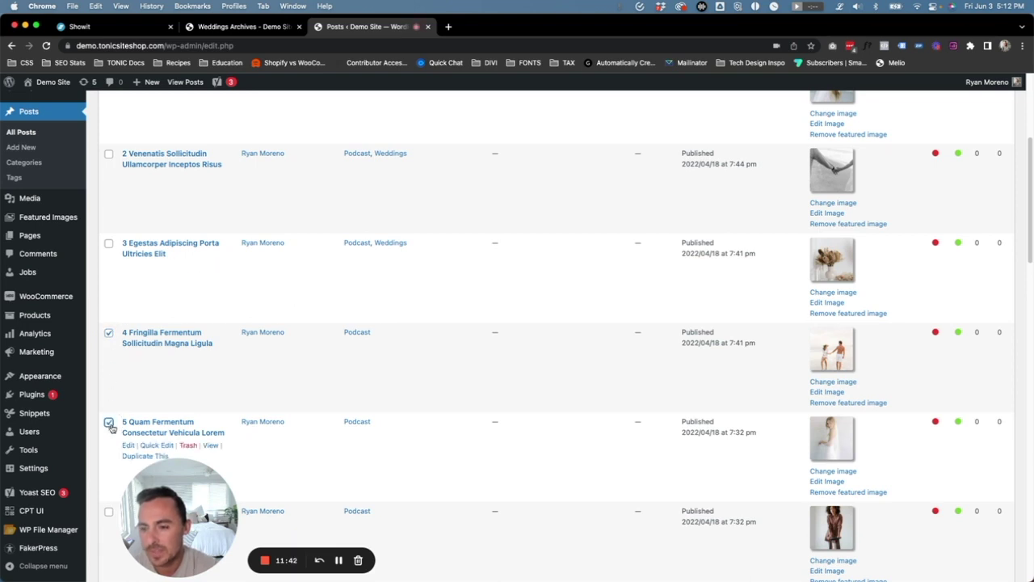
pyautogui.scroll(5, 121, 364)
pyautogui.click(129, 181)
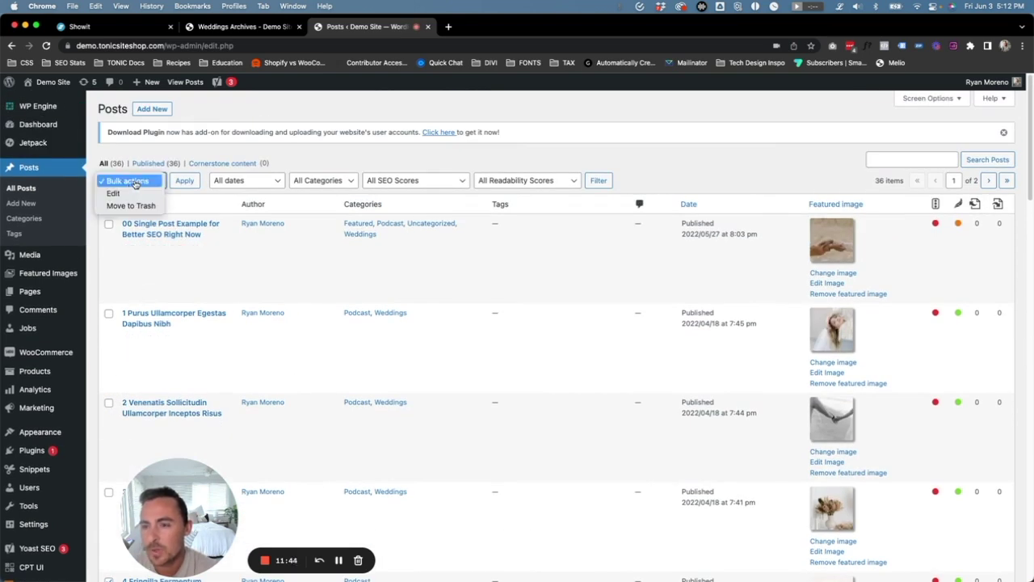
pyautogui.click(113, 193)
pyautogui.click(184, 181)
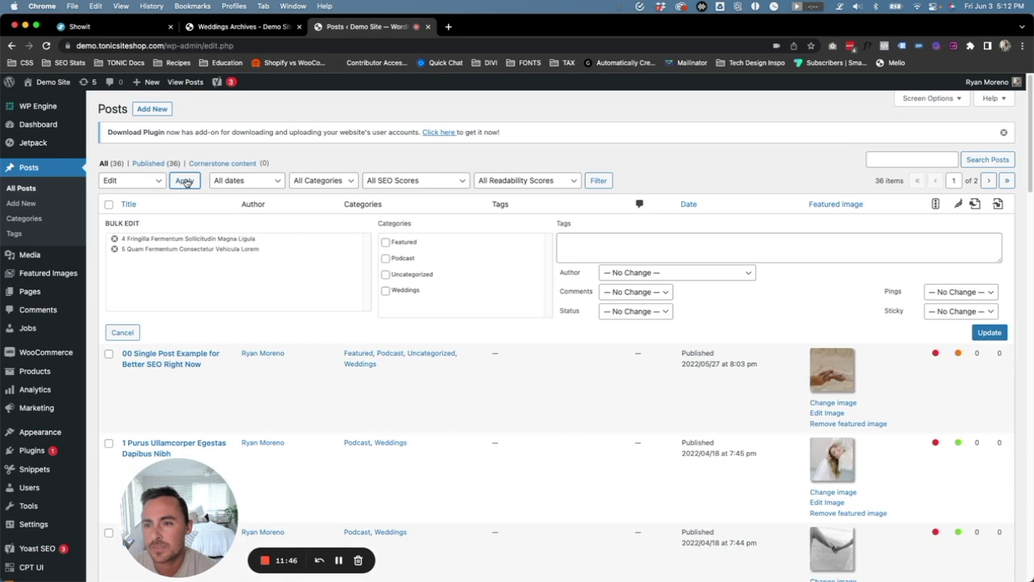
pyautogui.click(385, 291)
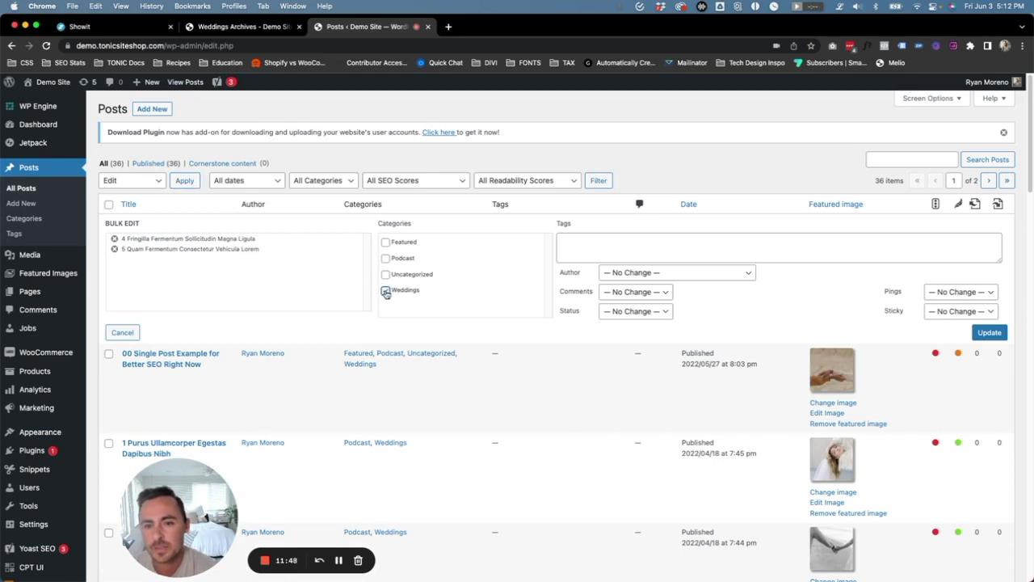
pyautogui.click(987, 334)
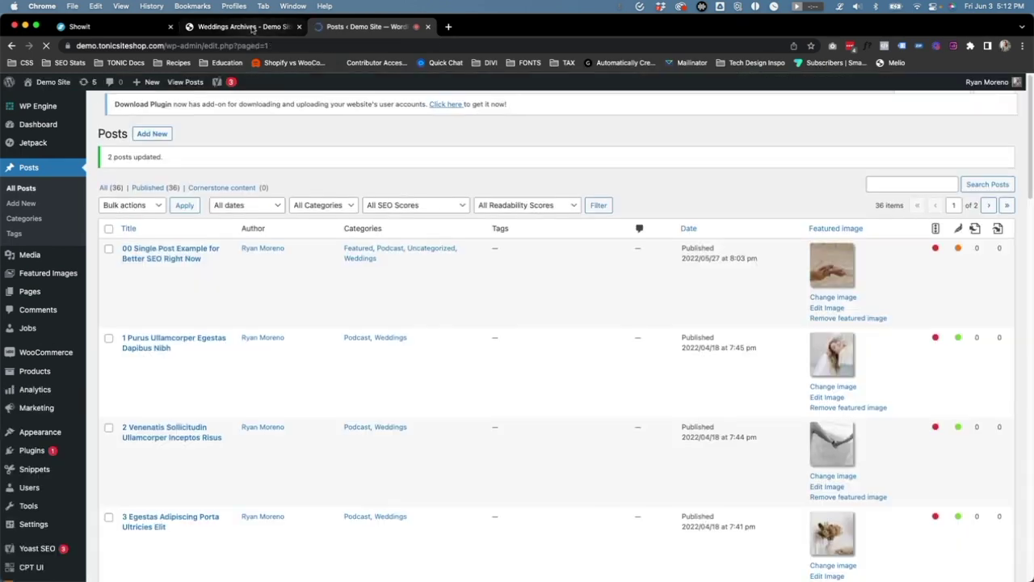
# Reload the live Weddings category page and review its grid of posts.
pyautogui.click(255, 29)
pyautogui.press('super+r')
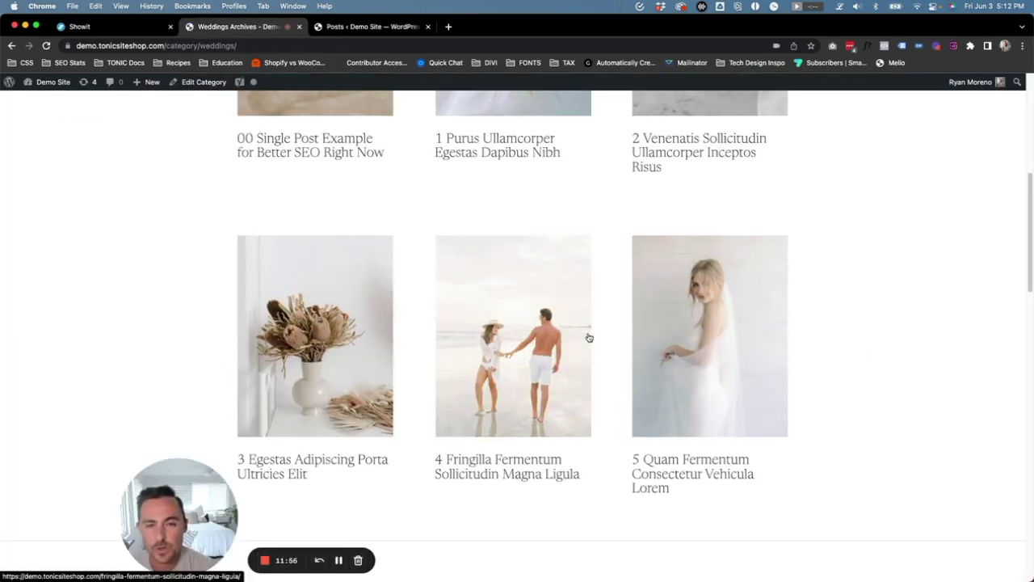
pyautogui.scroll(3, 586, 336)
pyautogui.scroll(-6, 586, 336)
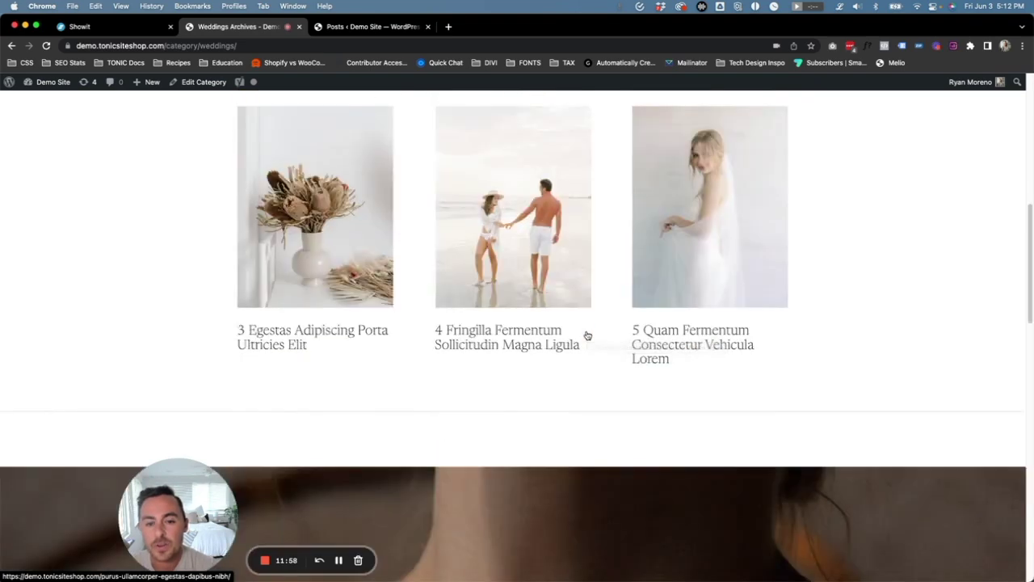
pyautogui.scroll(6, 712, 331)
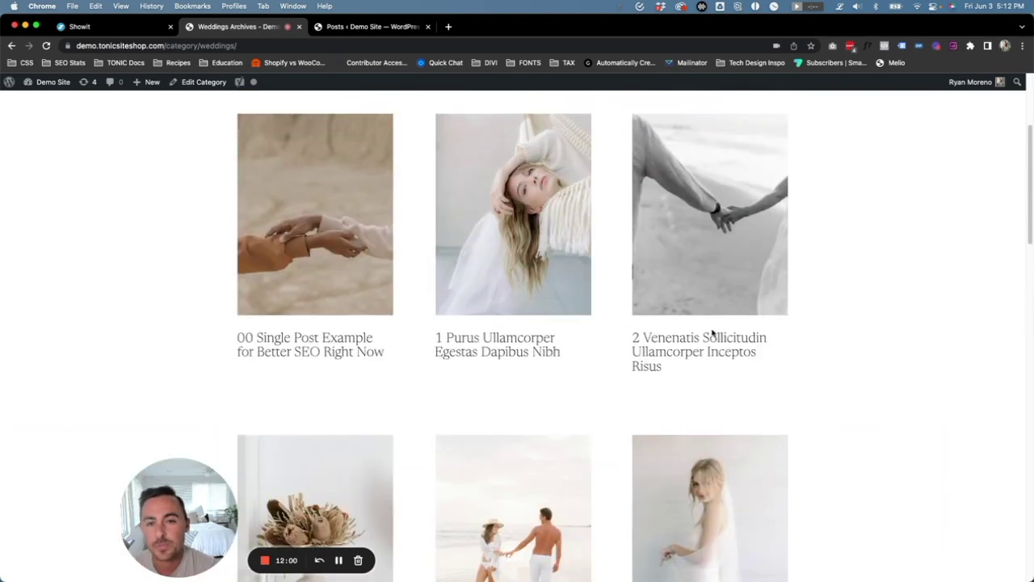
# Compare the category assignments in the WordPress posts list with the posts on the live Weddings page.
pyautogui.click(362, 28)
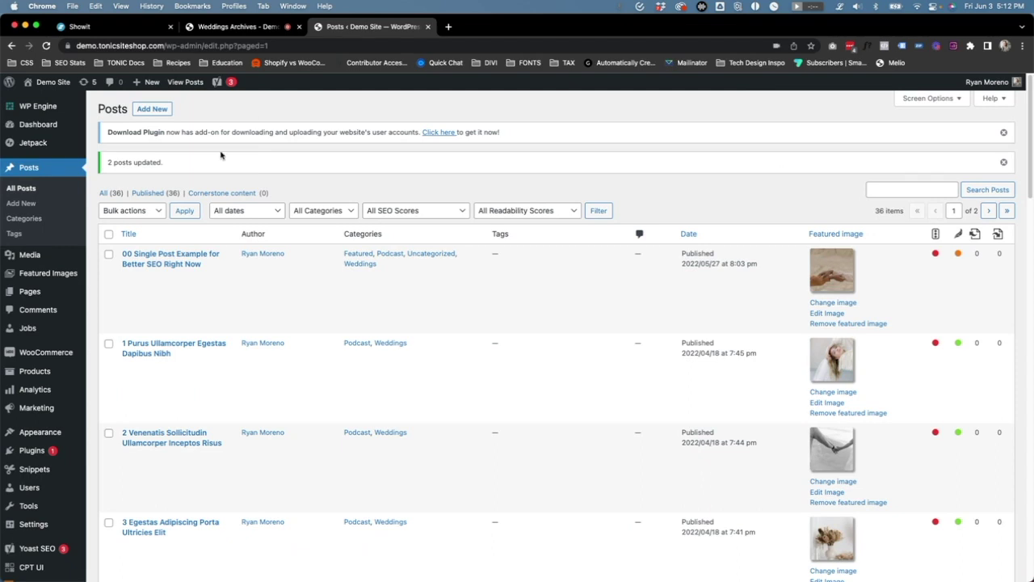
pyautogui.scroll(-5, 121, 291)
pyautogui.moveTo(67, 314)
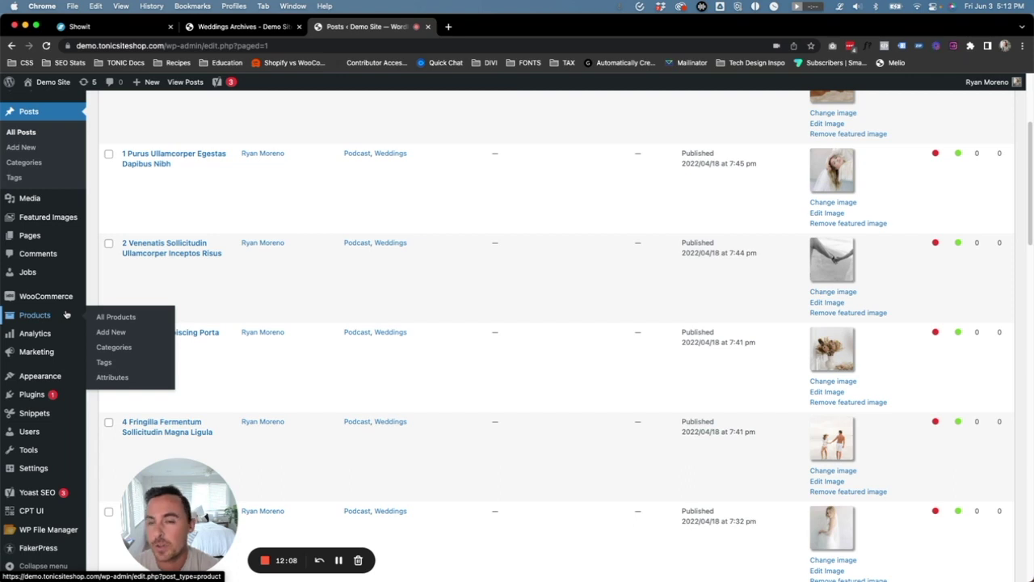
pyautogui.click(242, 27)
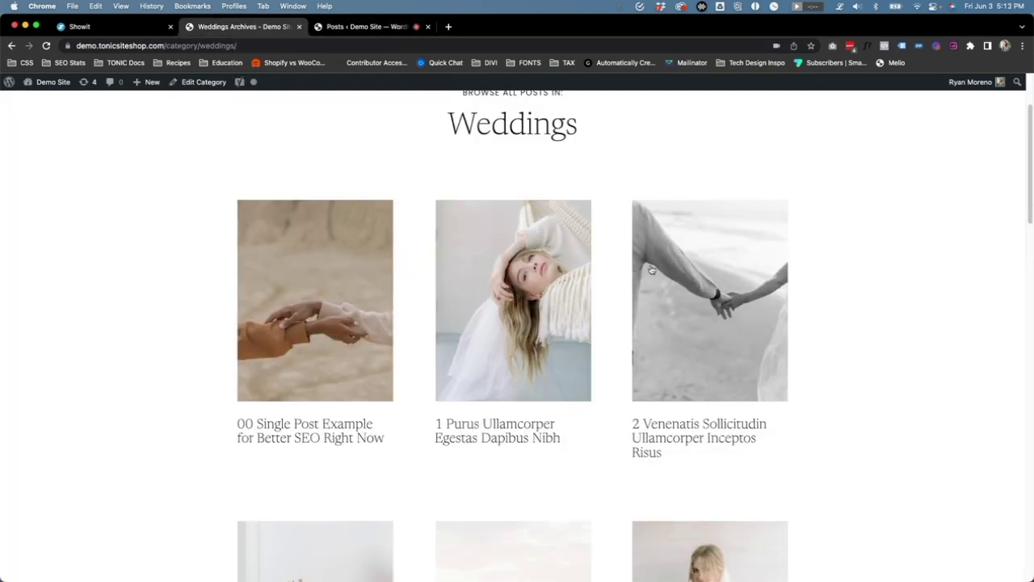
pyautogui.scroll(2, 630, 280)
pyautogui.scroll(1, 630, 281)
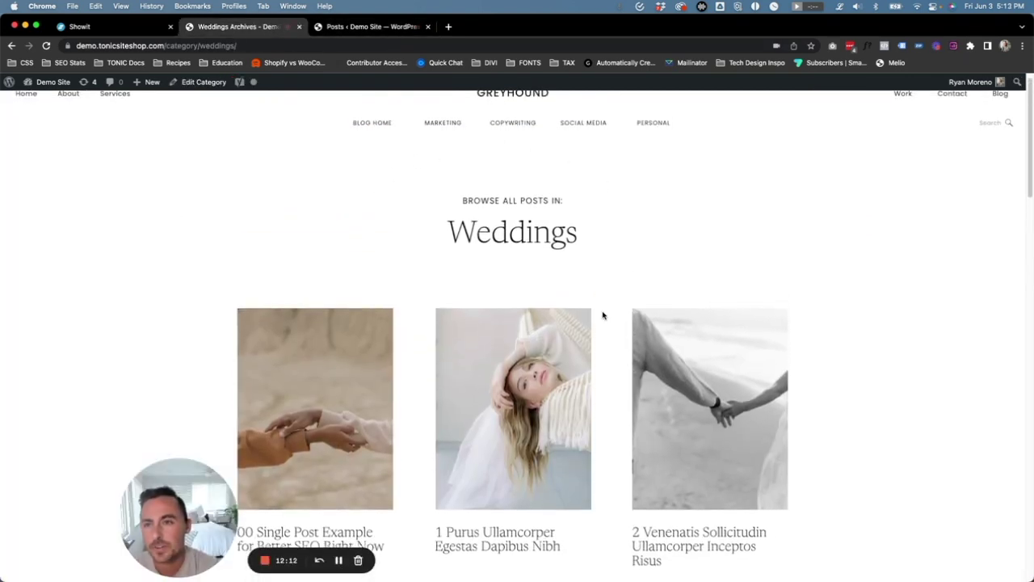
pyautogui.scroll(-6, 485, 267)
pyautogui.scroll(3, 379, 196)
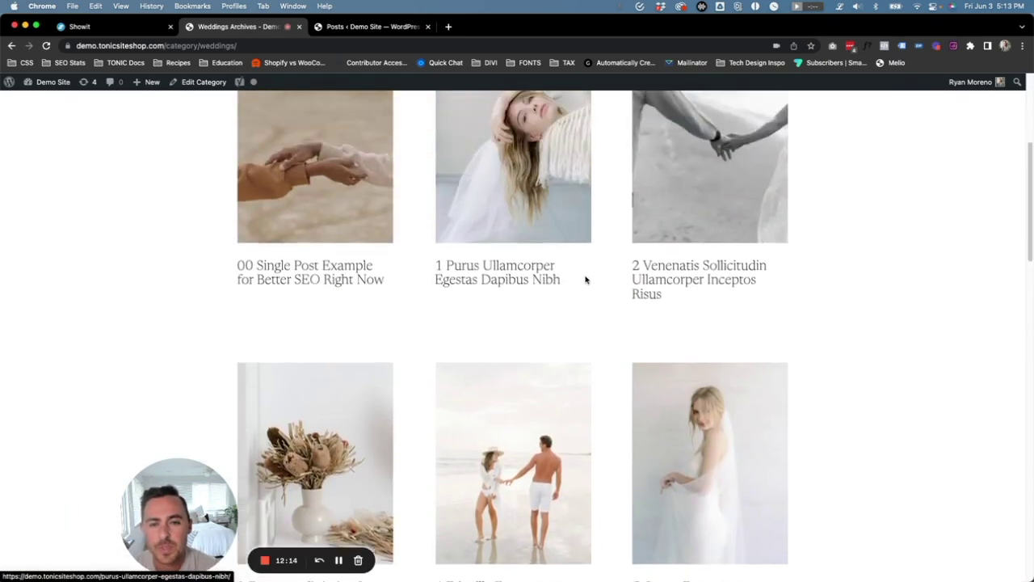
pyautogui.scroll(3, 378, 196)
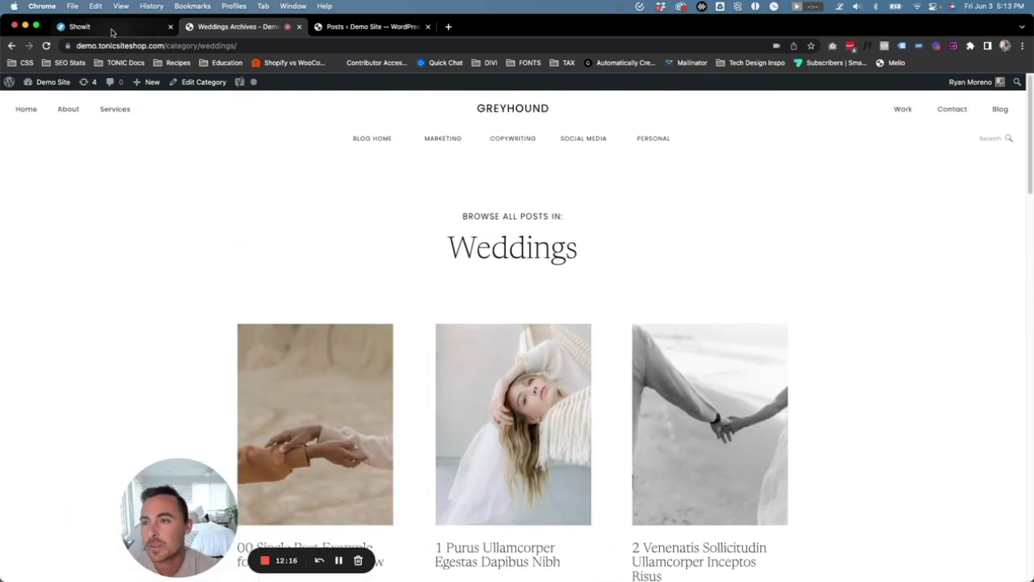
# Open the Page blog template in Showit, and bring up the list of pages in WordPress.
pyautogui.press('super+1')
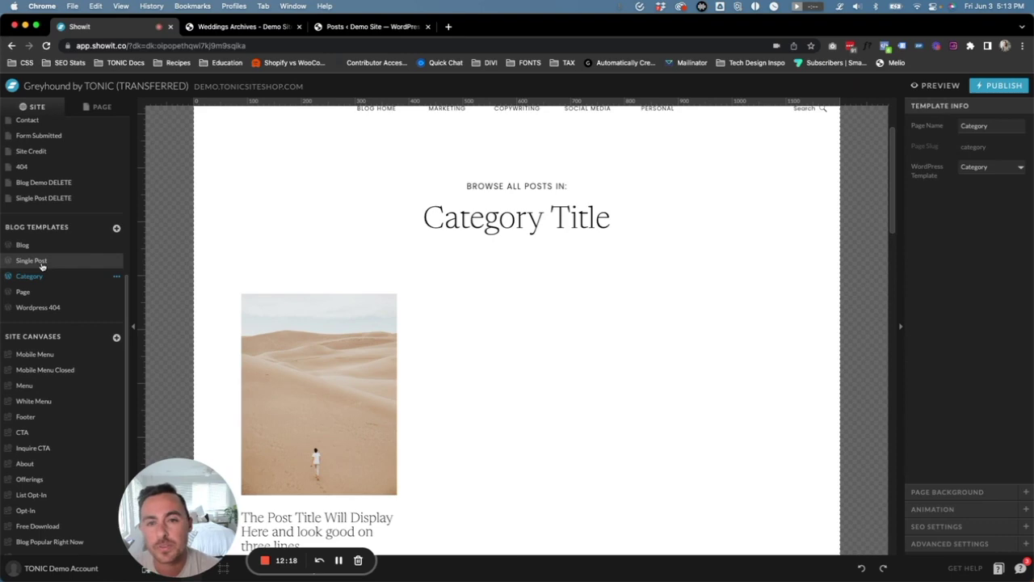
pyautogui.scroll(2, 626, 197)
pyautogui.scroll(-2, 210, 320)
pyautogui.click(25, 292)
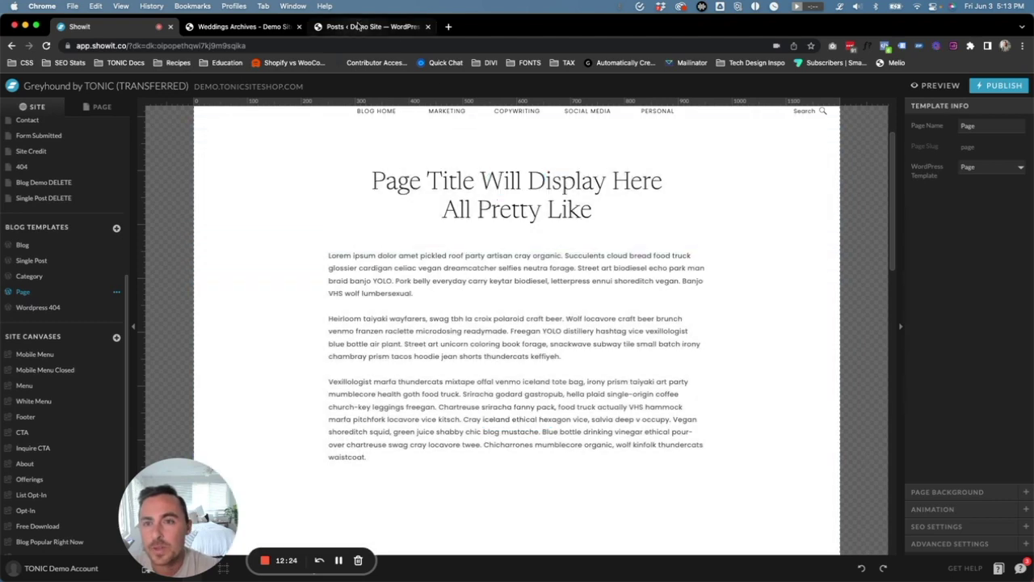
pyautogui.click(356, 27)
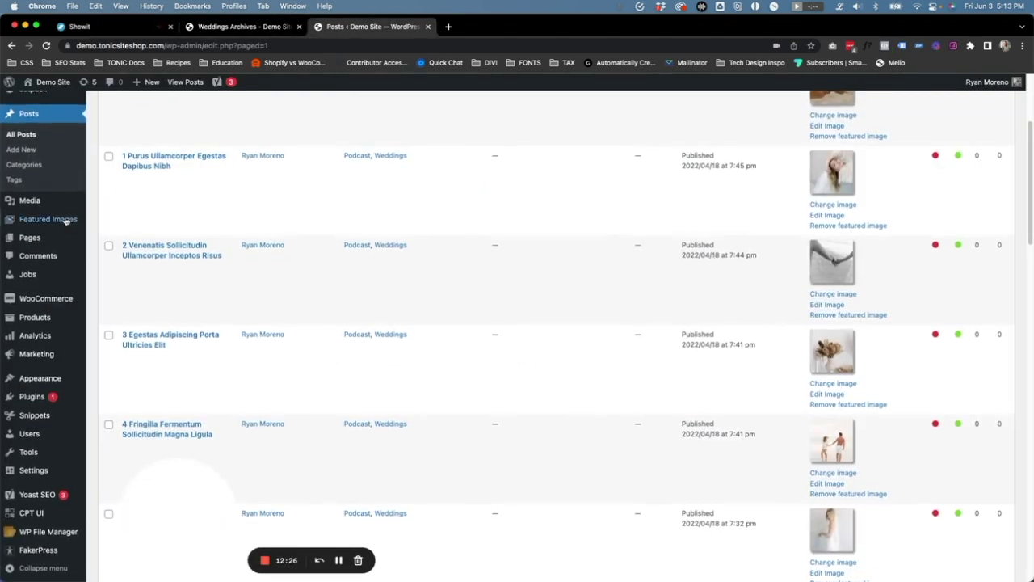
pyautogui.click(23, 239)
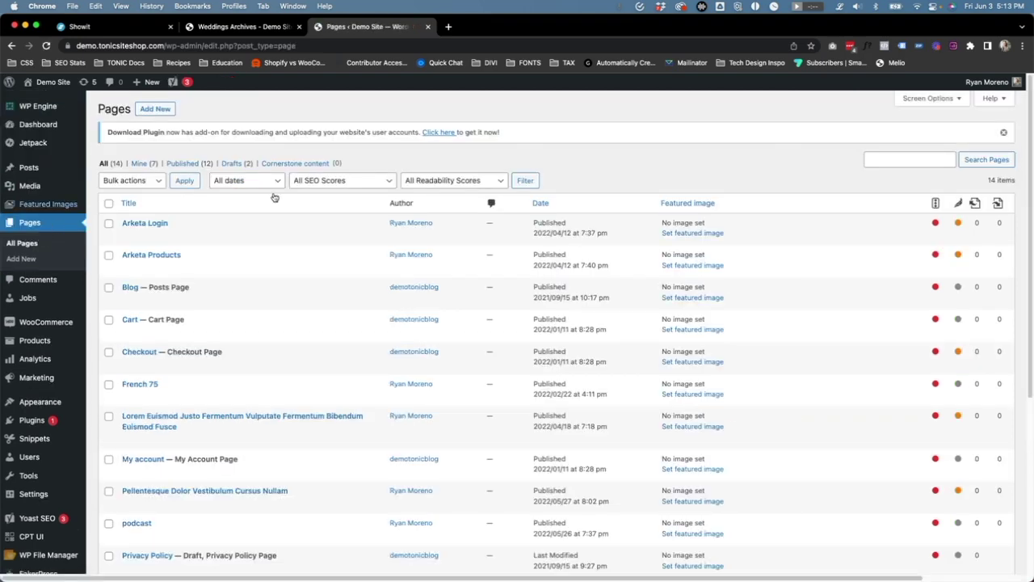
# Return to Showit and examine the Page template's title and body text layout.
pyautogui.click(133, 27)
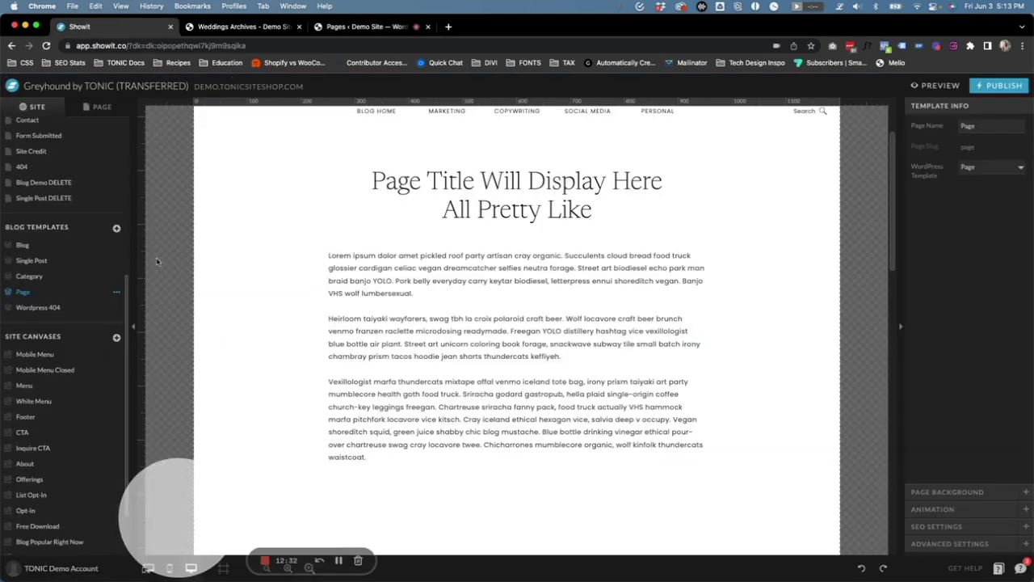
pyautogui.scroll(5, 61, 178)
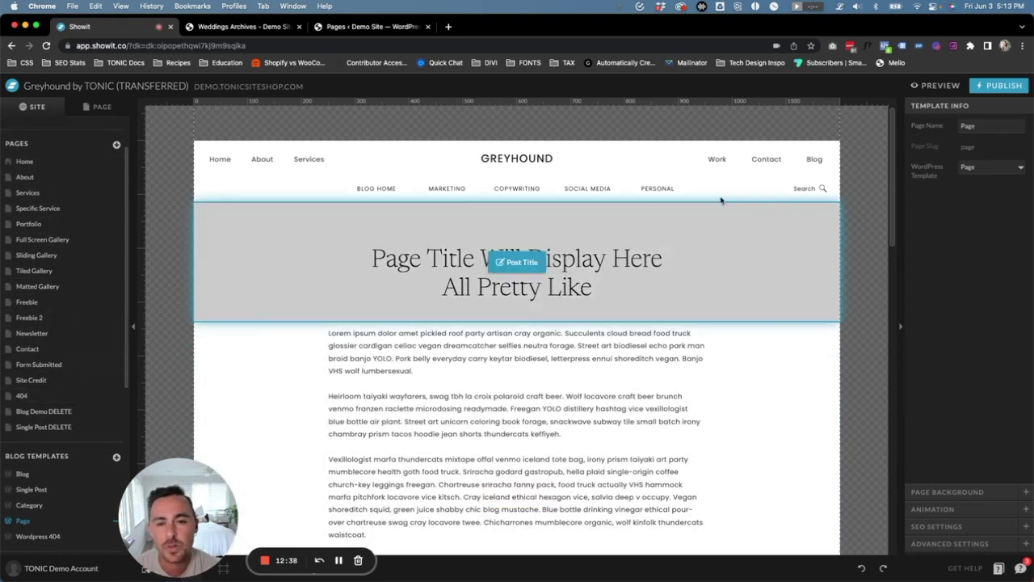
pyautogui.scroll(-3, 723, 201)
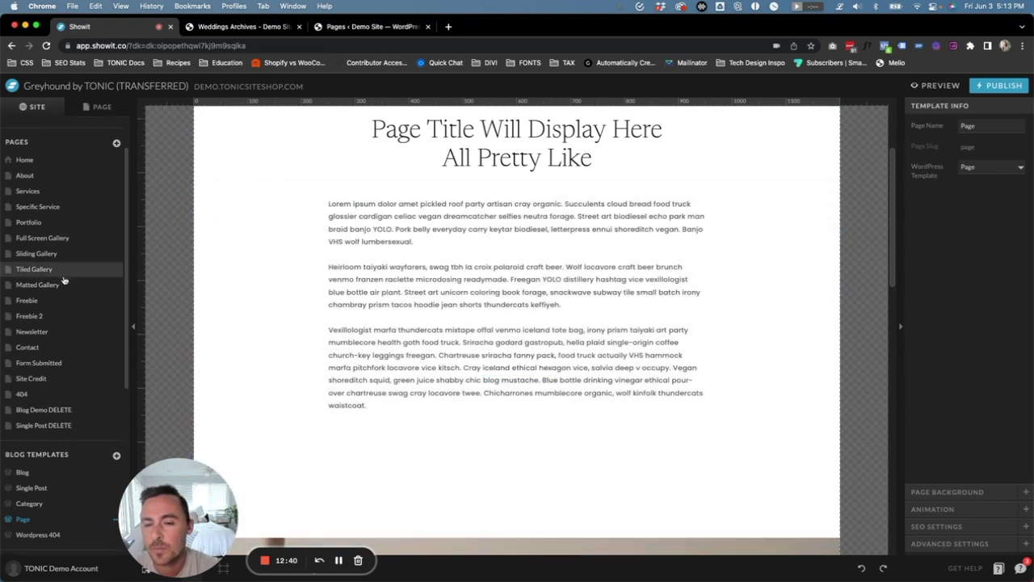
# Open the Wordpress 404 template, and load the nonexistent address demo.tonicsiteshop.com/abc12 on the live site.
pyautogui.scroll(-5, 62, 275)
pyautogui.click(49, 240)
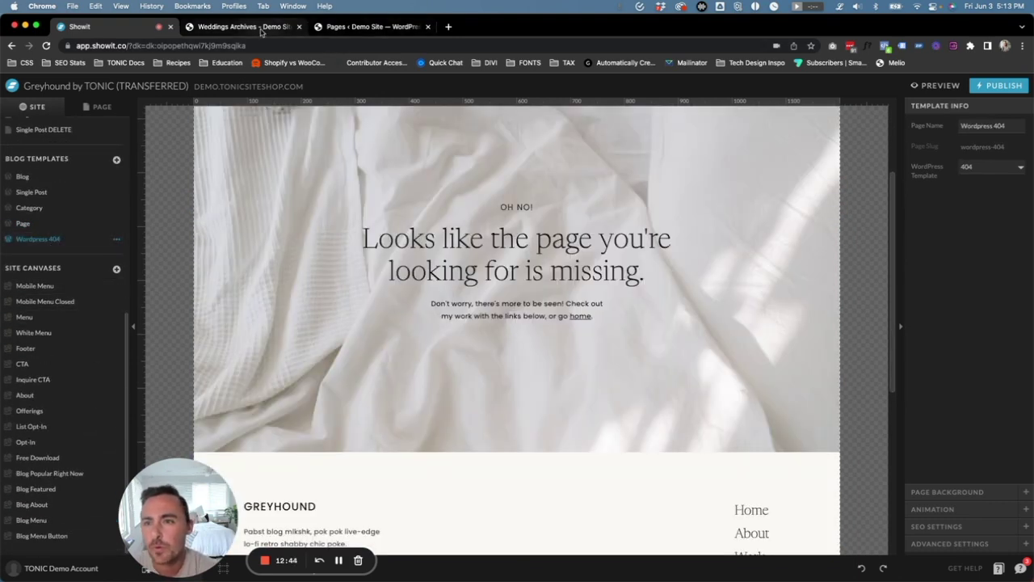
pyautogui.click(242, 26)
pyautogui.click(255, 40)
pyautogui.moveTo(237, 46); pyautogui.dragTo(168, 48)
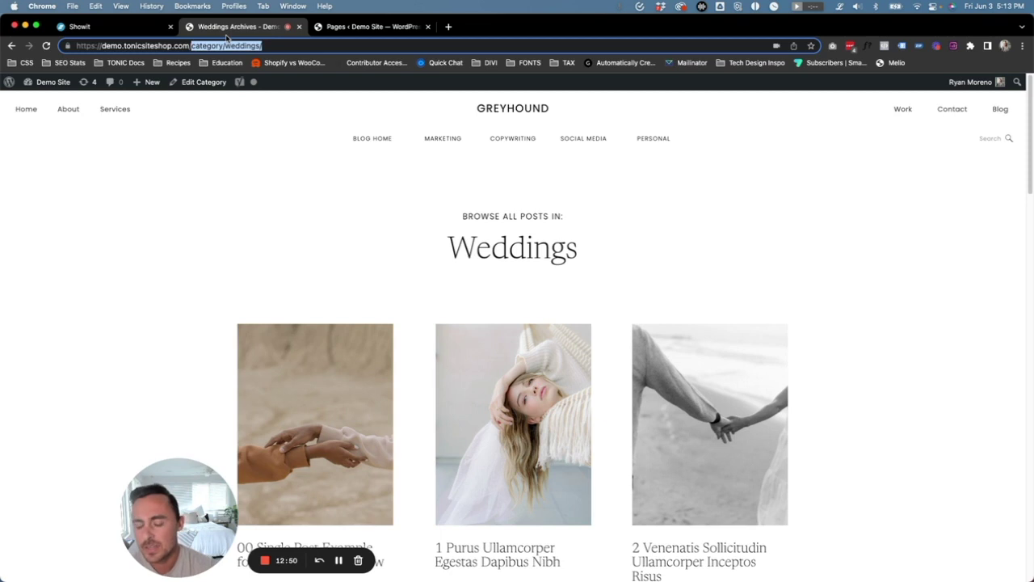
pyautogui.write('abc12')
pyautogui.press('Return')
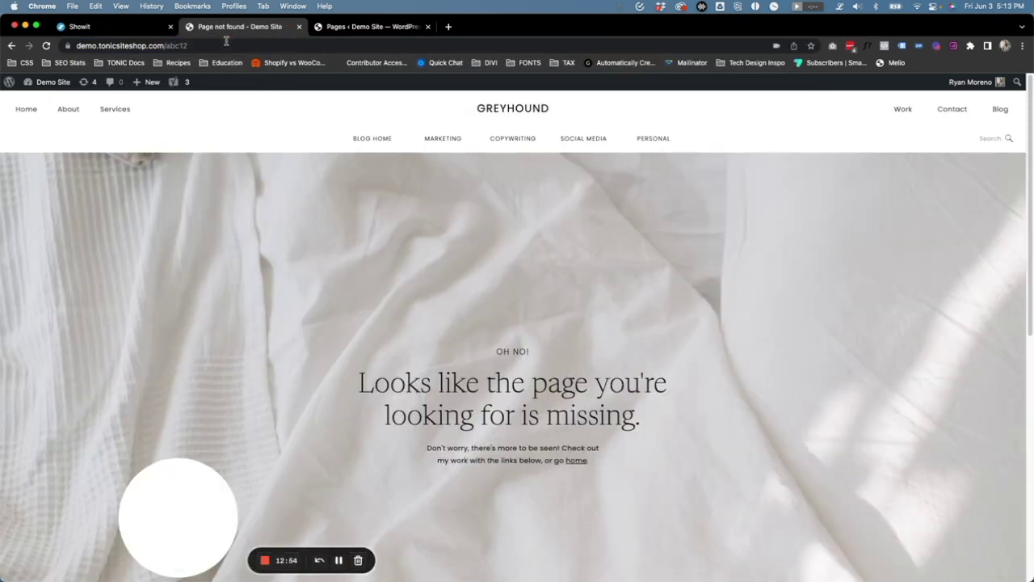
# Examine the missing-page message and its home link on the live 404 page.
pyautogui.scroll(-2, 522, 277)
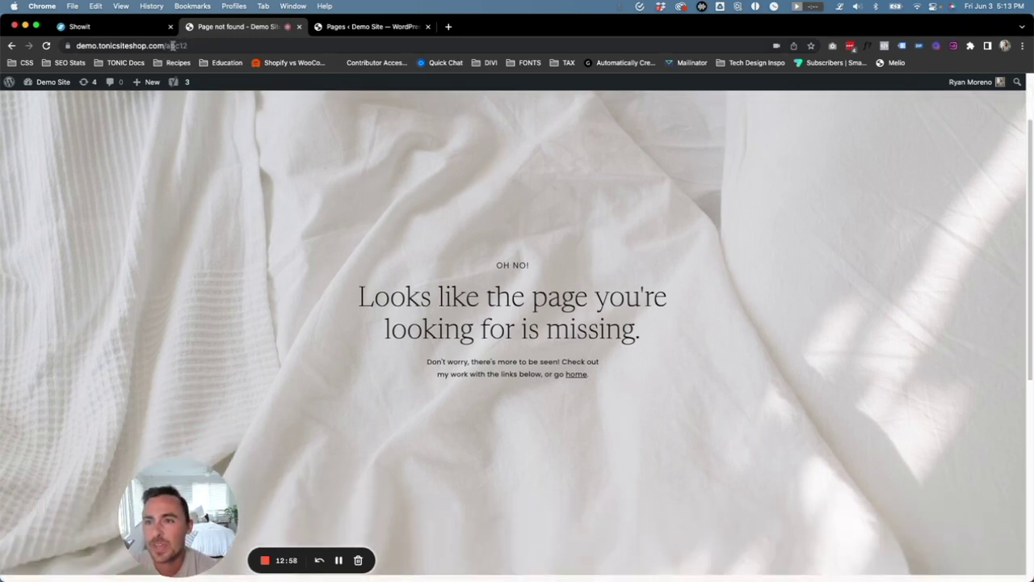
pyautogui.moveTo(649, 339); pyautogui.dragTo(358, 278)
pyautogui.click(358, 277)
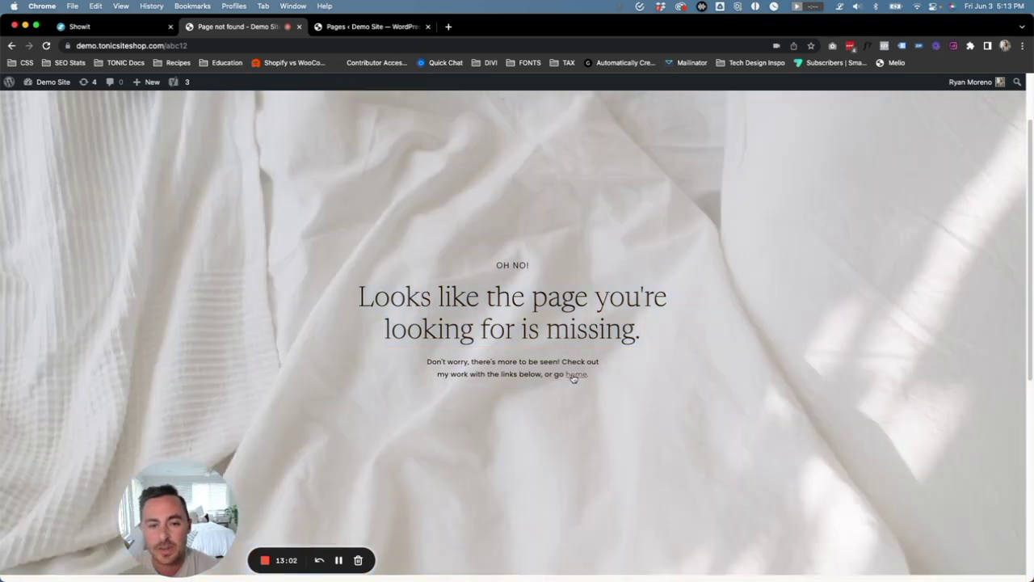
# Load the live site's main blog page by replacing the end of the address with blog.
pyautogui.scroll(2, 185, 111)
pyautogui.doubleClick(197, 45)
pyautogui.write('blog')
pyautogui.press('Return')
# Switch back to Showit, open the Blog template and open its Blog Menu site canvas for editing.
pyautogui.click(124, 31)
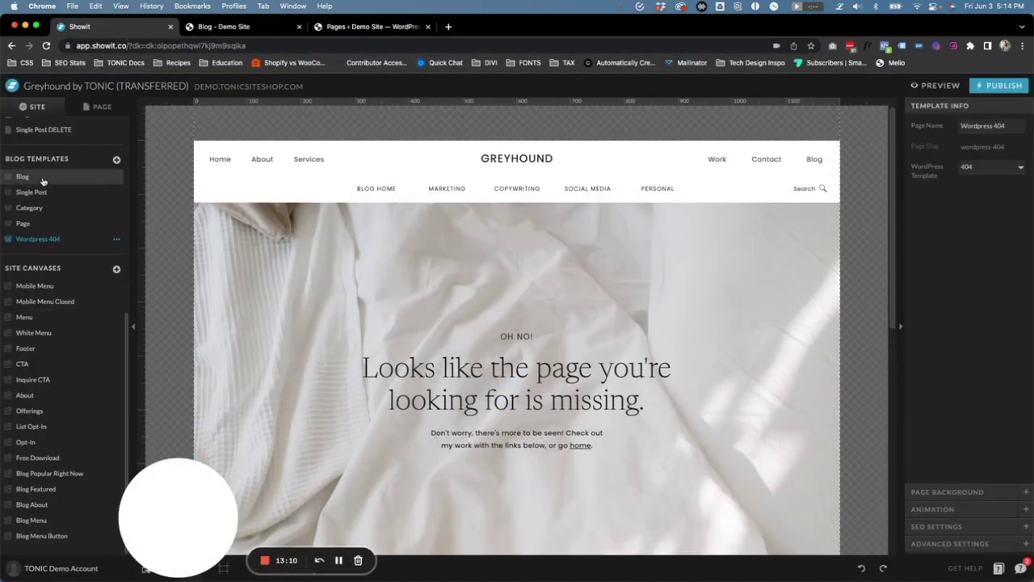
pyautogui.click(43, 180)
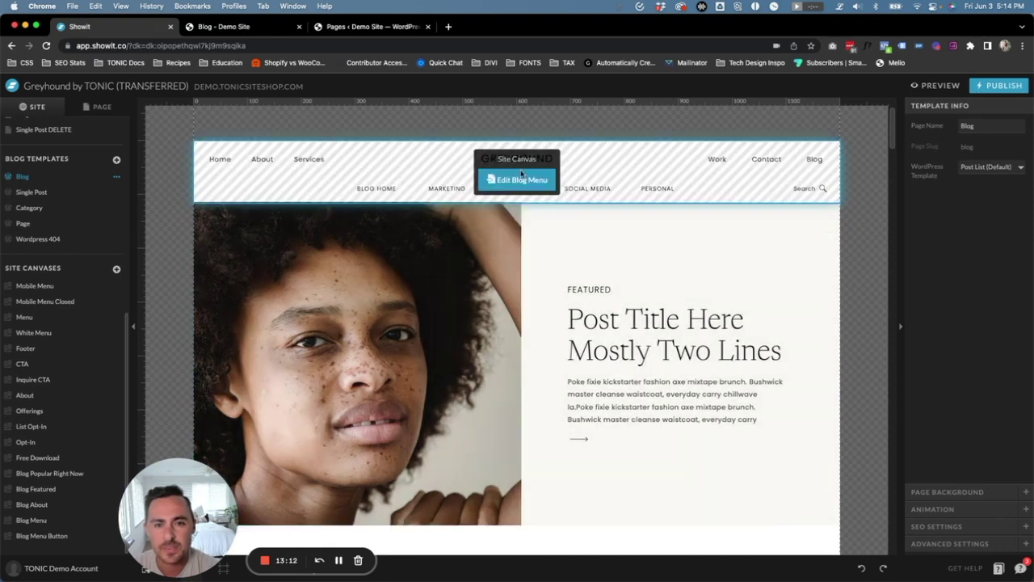
pyautogui.click(518, 180)
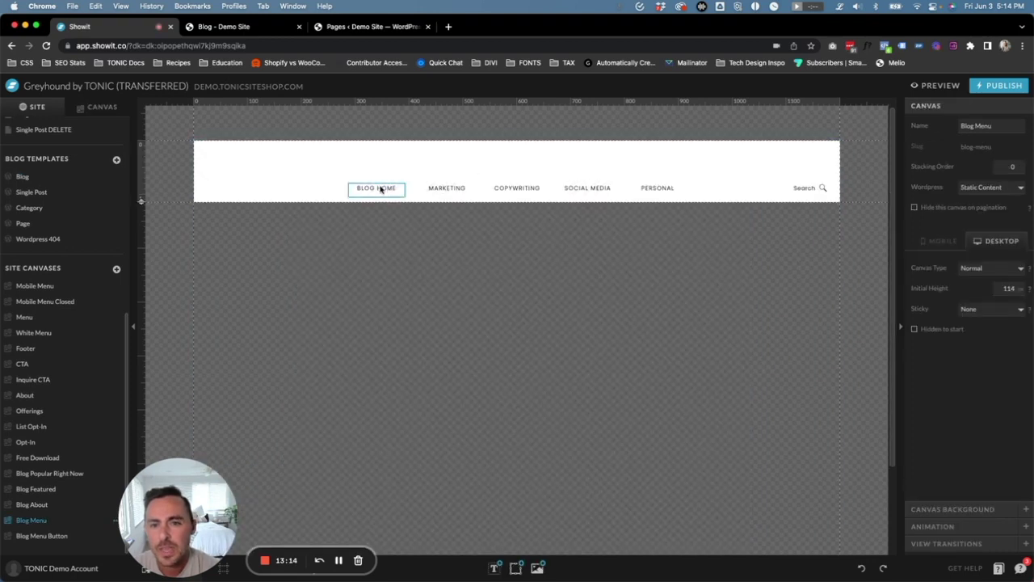
# Examine the Blog Home menu item's click action and the page its link targets.
pyautogui.click(380, 187)
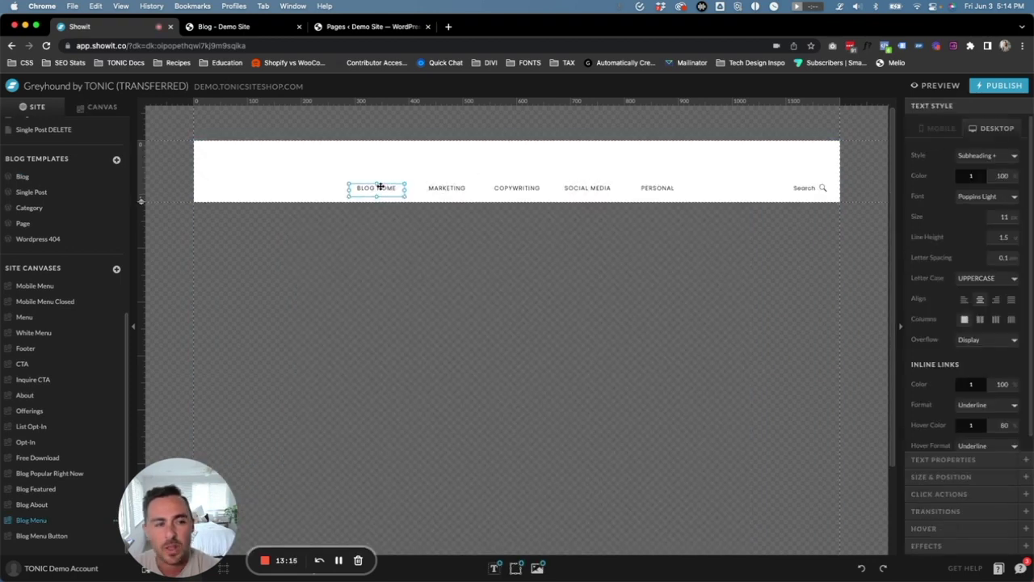
pyautogui.click(960, 494)
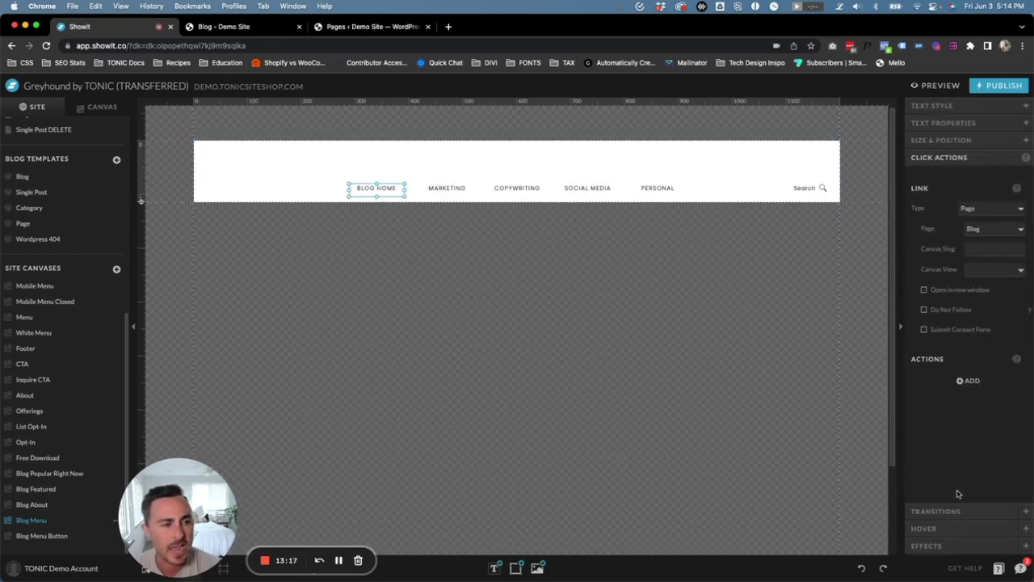
pyautogui.click(984, 232)
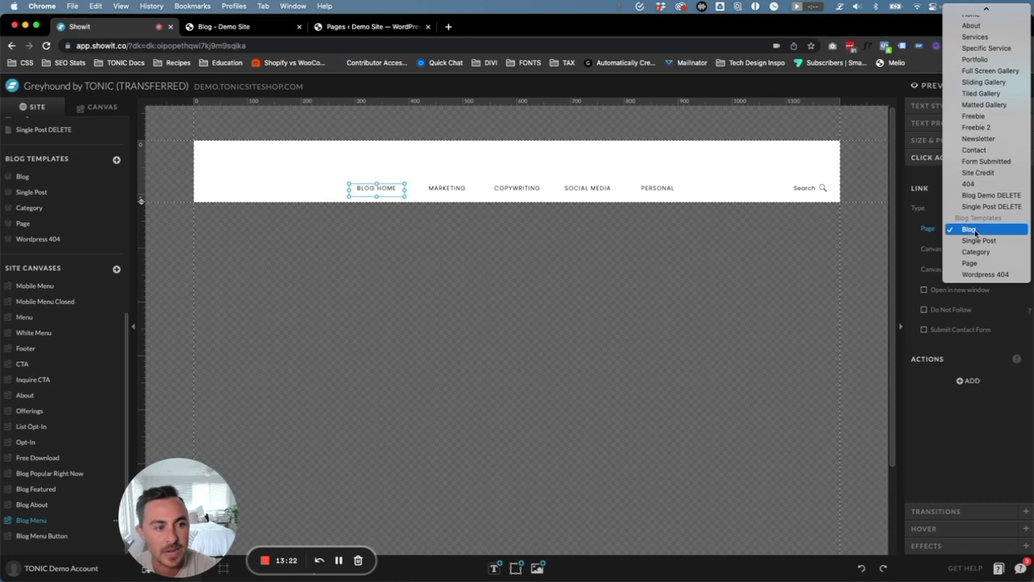
pyautogui.click(989, 398)
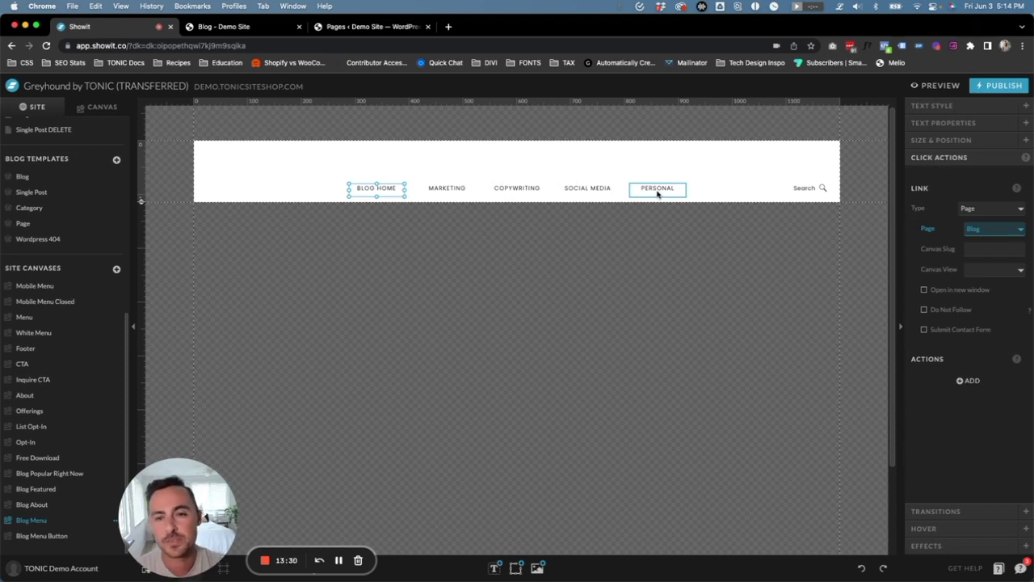
# Check the link settings of the Marketing, Copywriting, Social Media and Personal menu items.
pyautogui.click(458, 187)
pyautogui.click(517, 187)
pyautogui.click(587, 187)
pyautogui.click(659, 189)
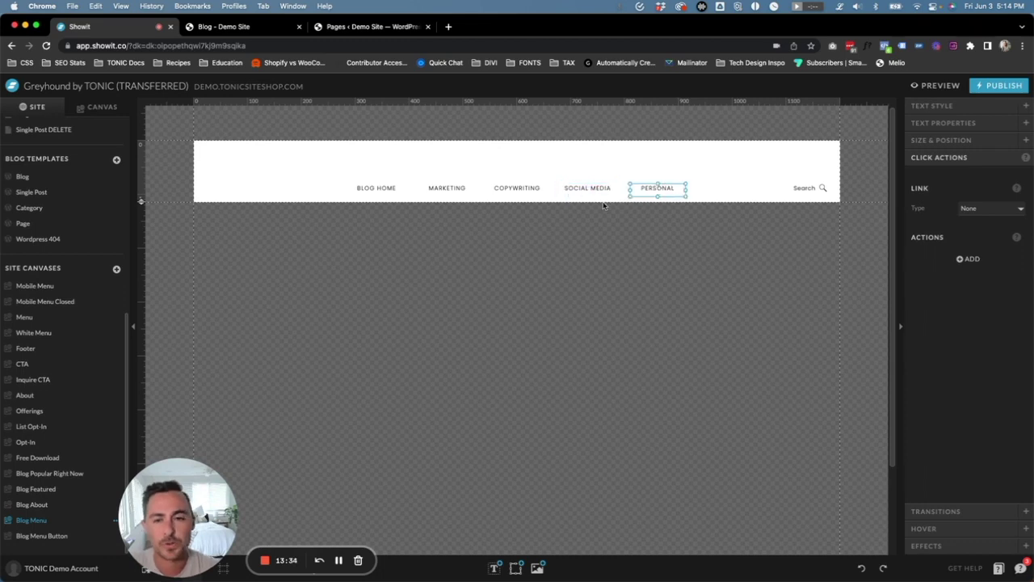
# Set the Marketing menu item's link type to URL and enter /category/ as its address.
pyautogui.click(462, 186)
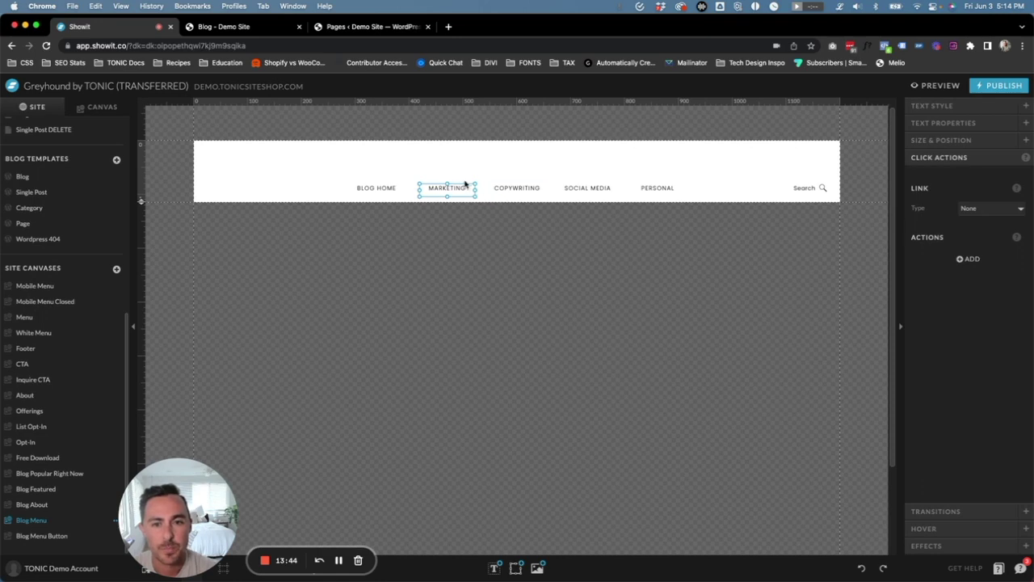
pyautogui.click(988, 209)
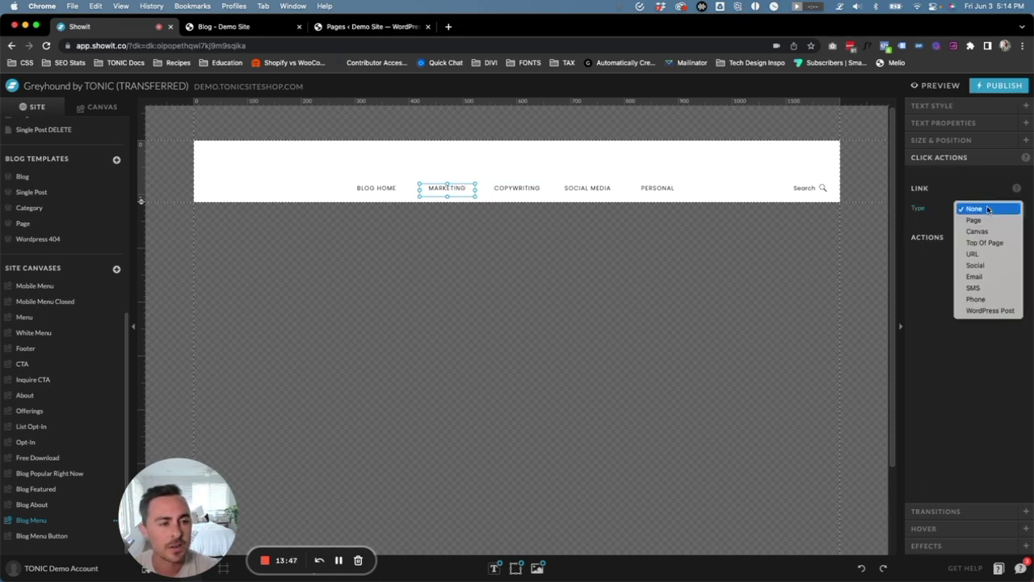
pyautogui.click(977, 254)
pyautogui.click(983, 229)
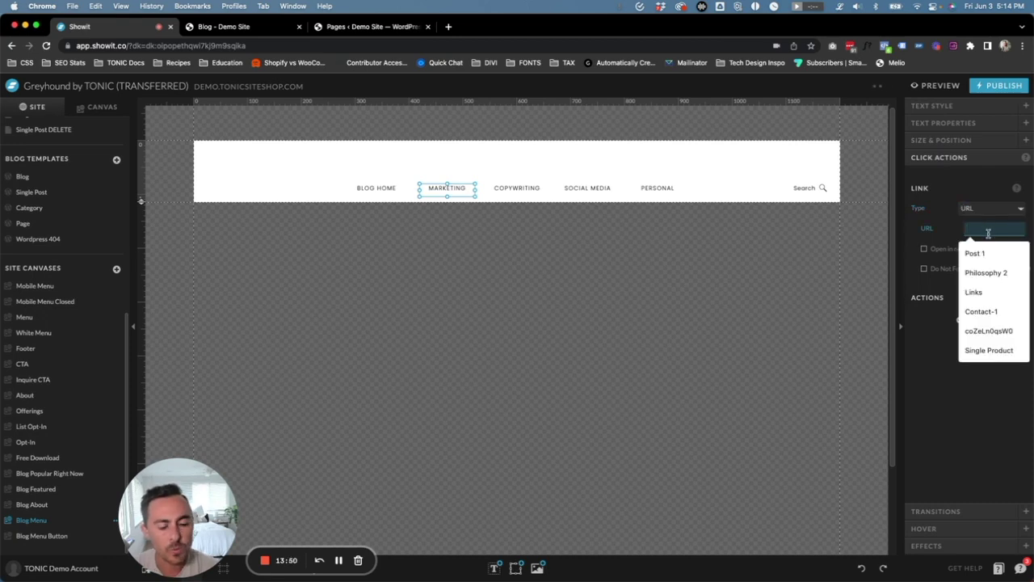
pyautogui.write('/category/')
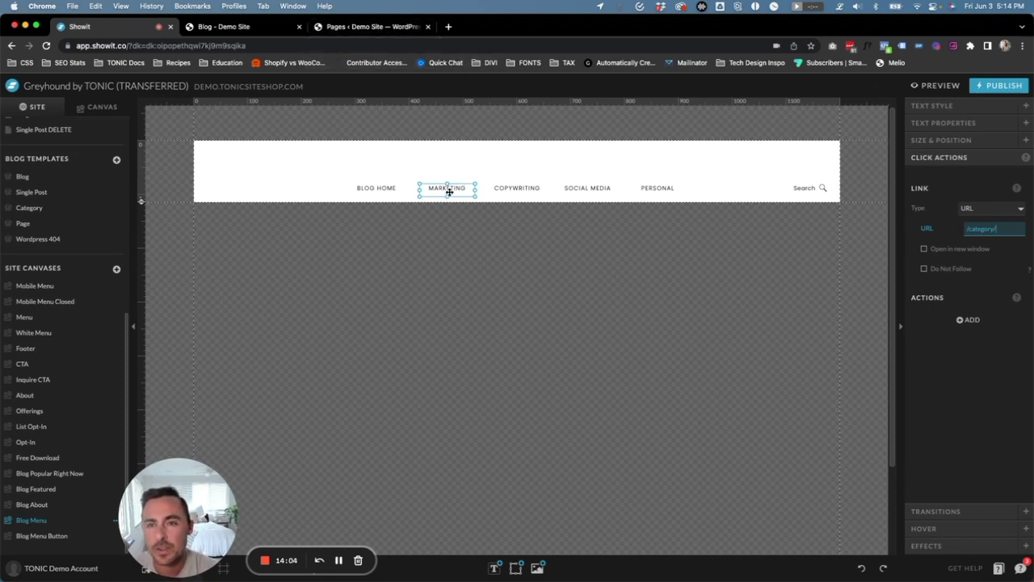
# Switch to the WordPress dashboard and add a new post category named Marketing.
pyautogui.click(372, 26)
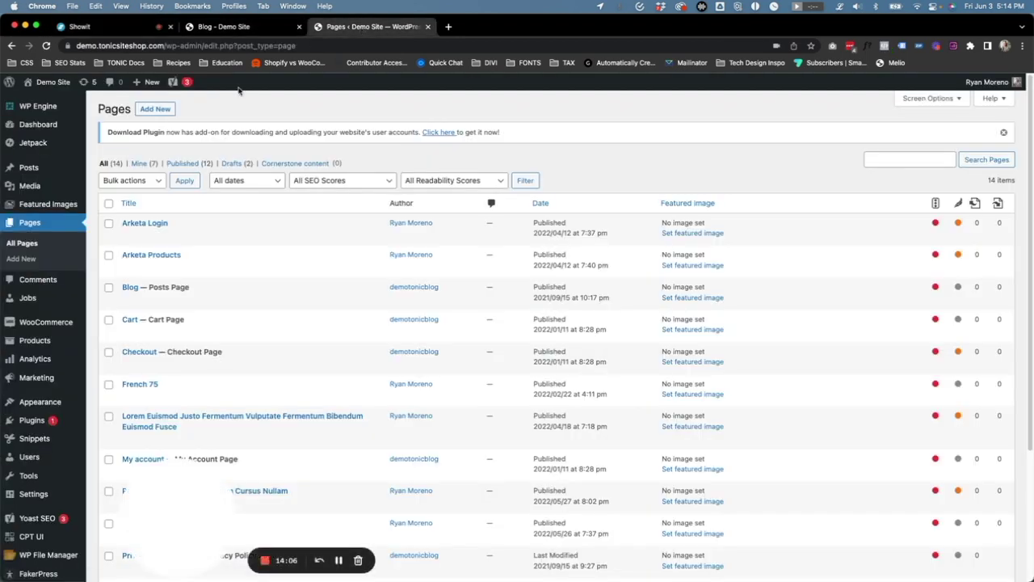
pyautogui.moveTo(32, 168)
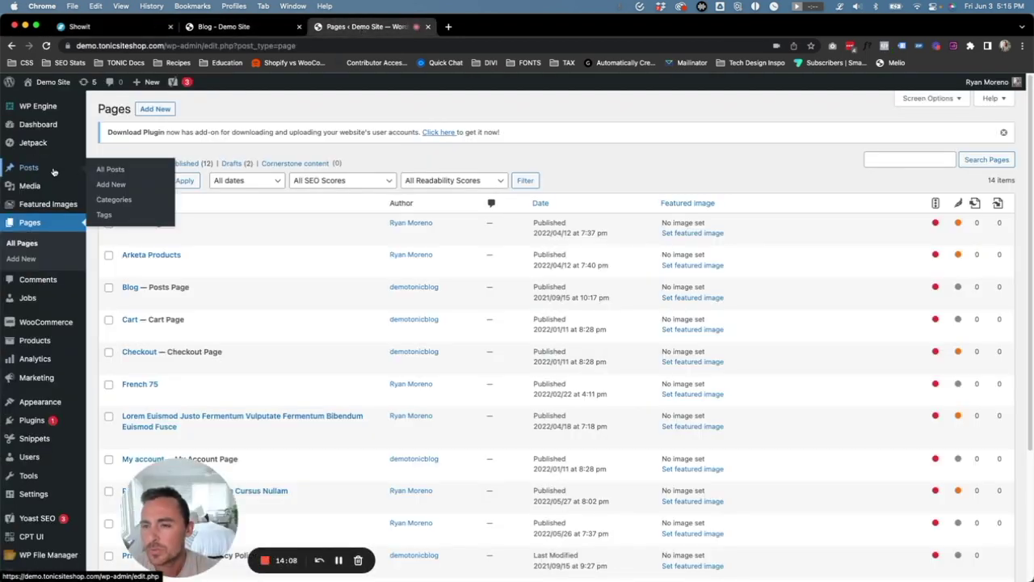
pyautogui.click(114, 200)
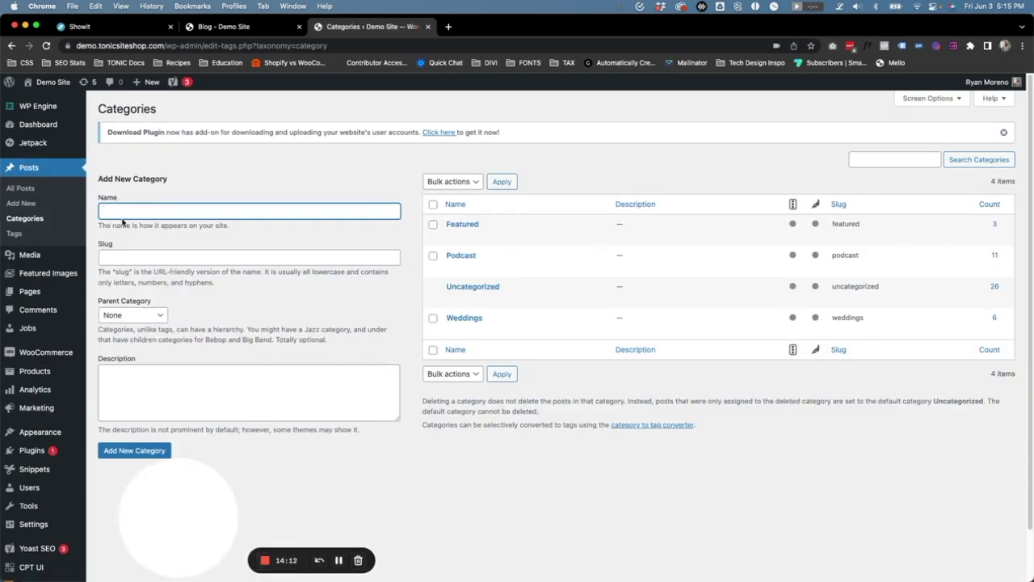
pyautogui.write('Marke')
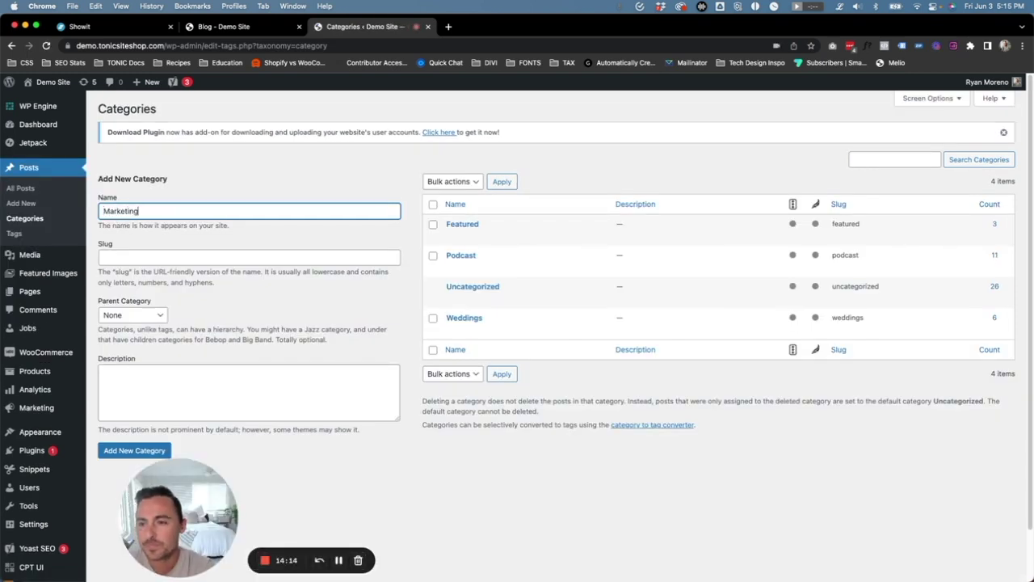
pyautogui.write('ting')
pyautogui.press('Return')
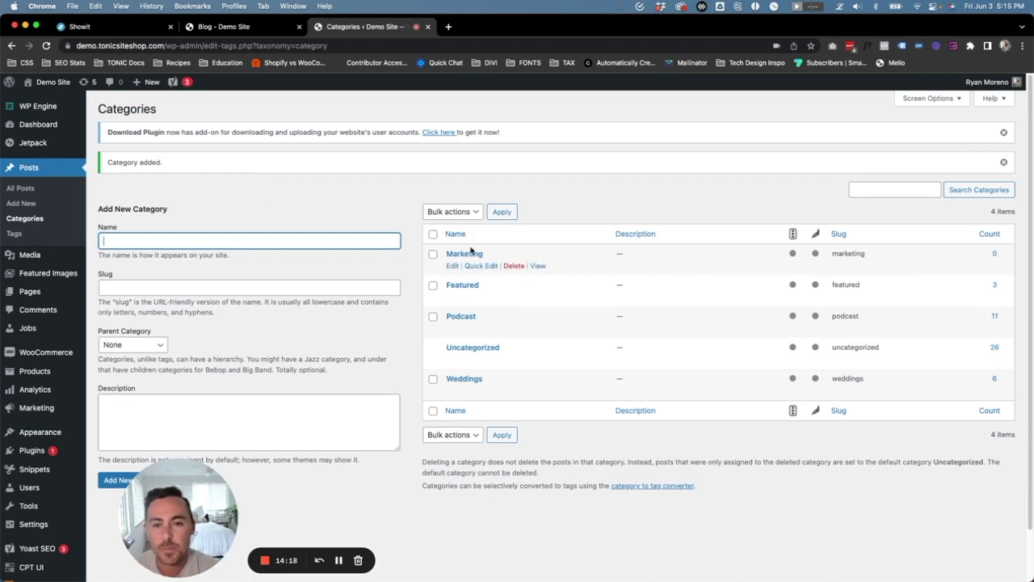
# Look up the Marketing category's slug in WordPress, and complete the Marketing menu item's URL in Showit as /category/marketing.
pyautogui.click(487, 266)
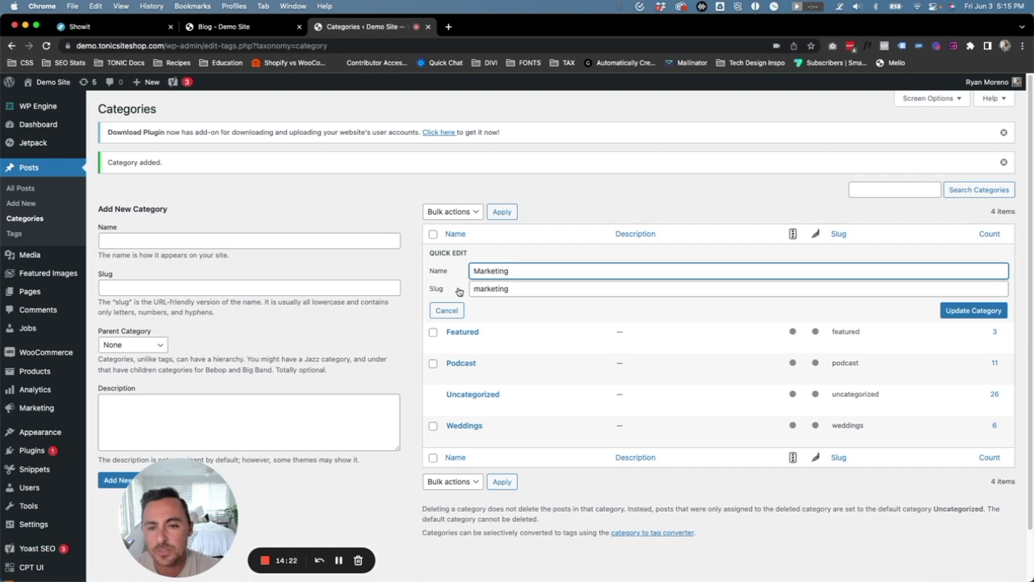
pyautogui.doubleClick(493, 288)
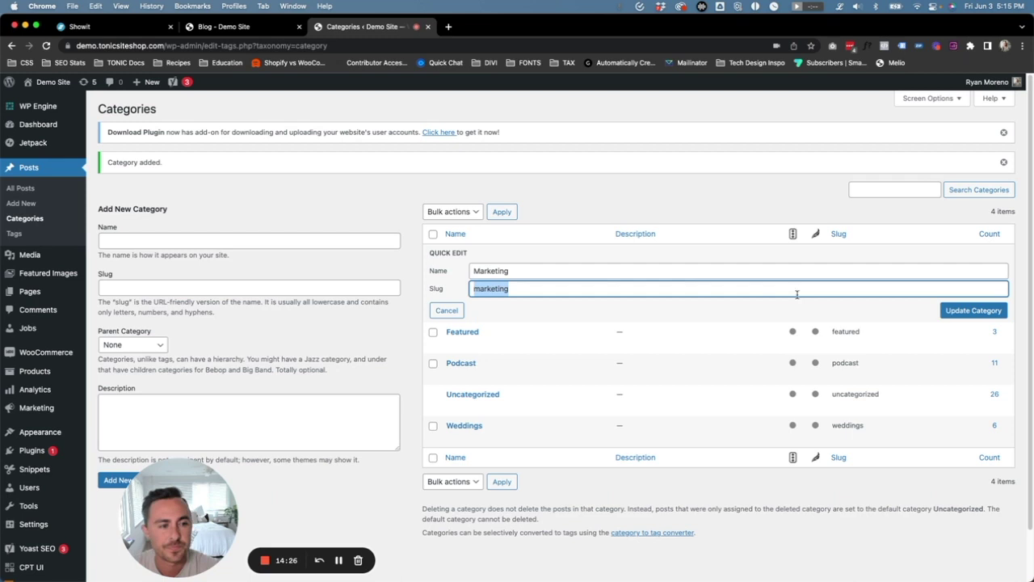
pyautogui.click(97, 26)
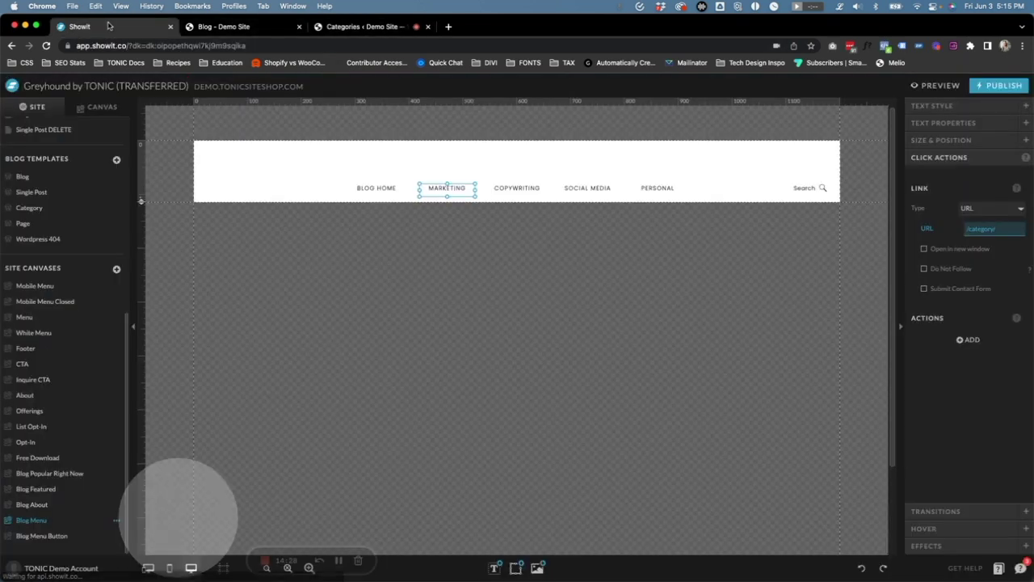
pyautogui.moveTo(1003, 230); pyautogui.dragTo(965, 229)
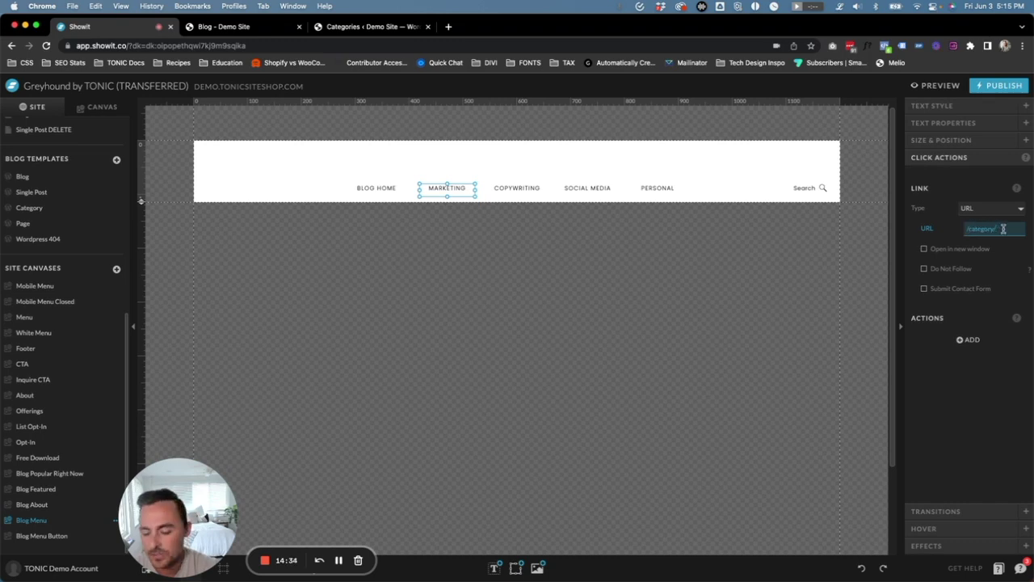
pyautogui.write('marketing')
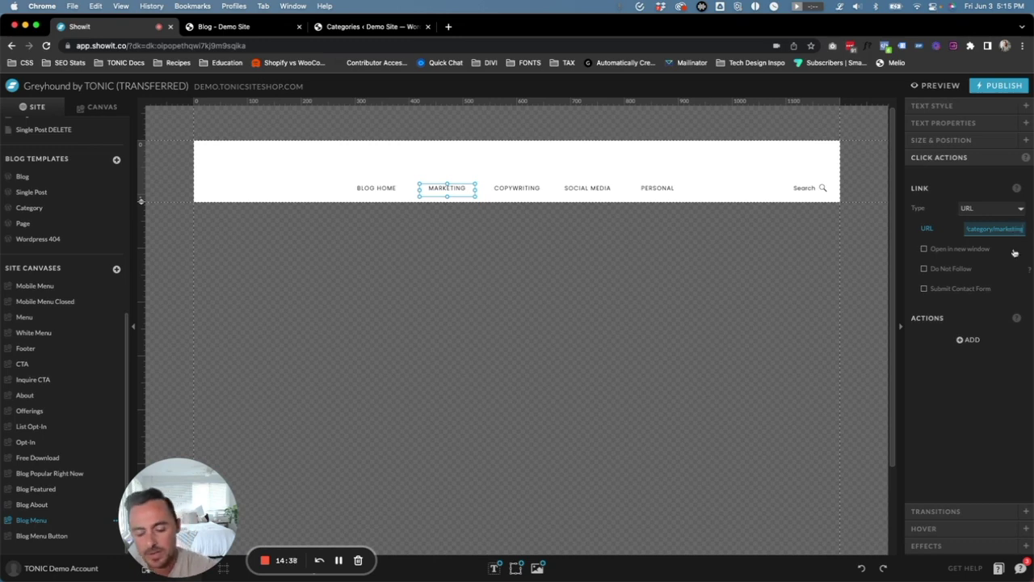
pyautogui.click(1003, 390)
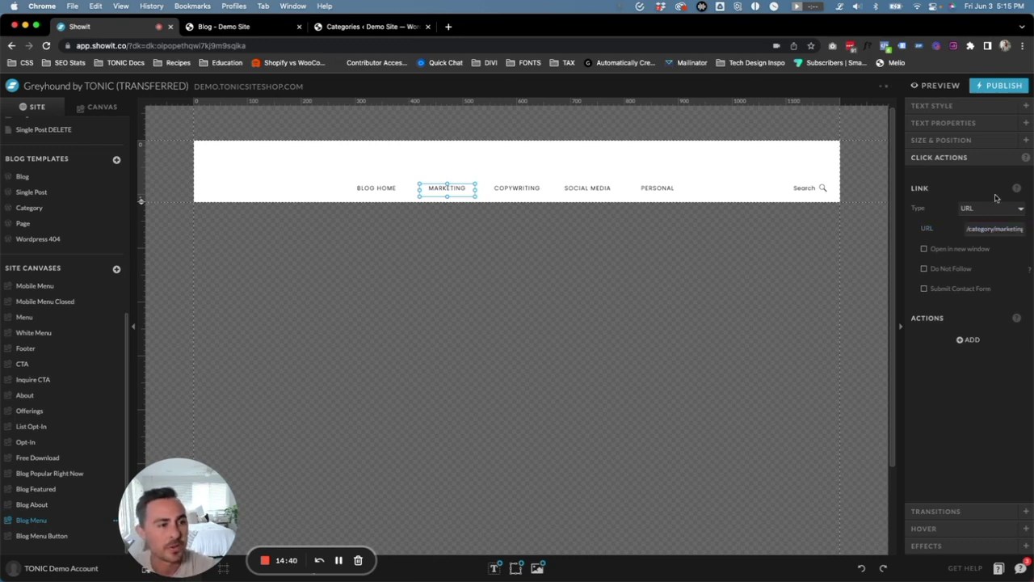
# Publish the Showit site together with its blog, and switch to the live blog page.
pyautogui.click(999, 86)
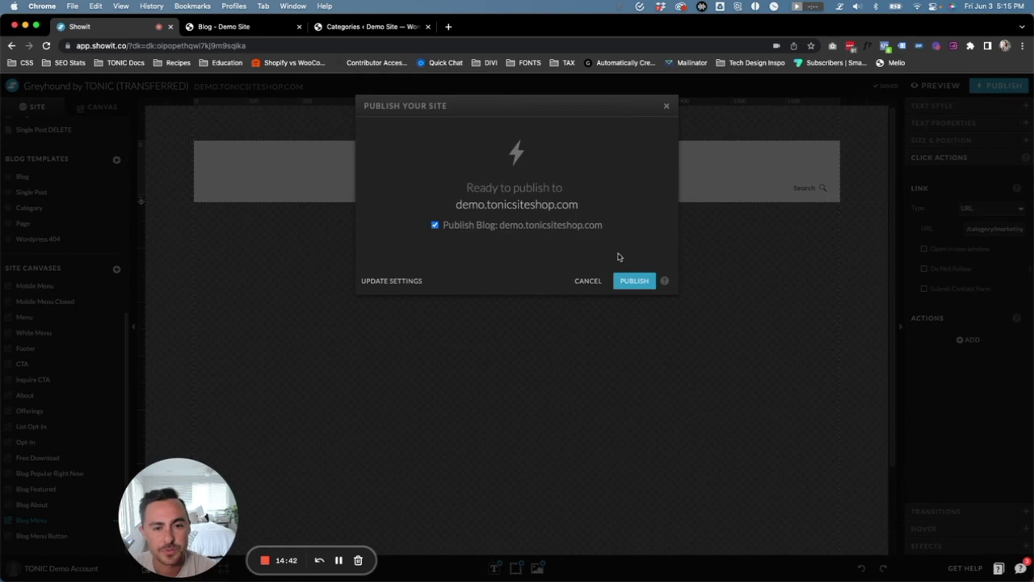
pyautogui.click(635, 283)
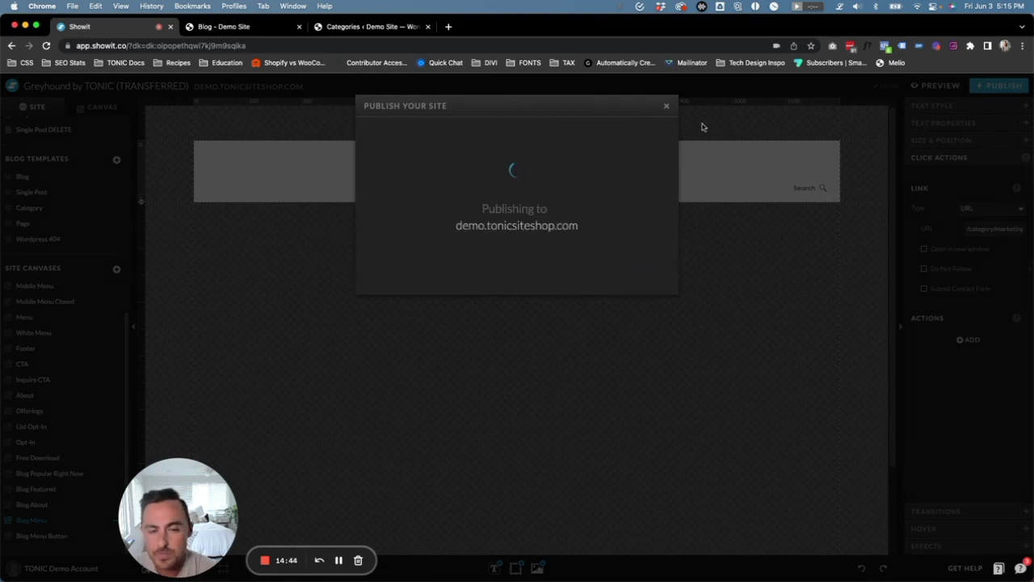
pyautogui.click(241, 26)
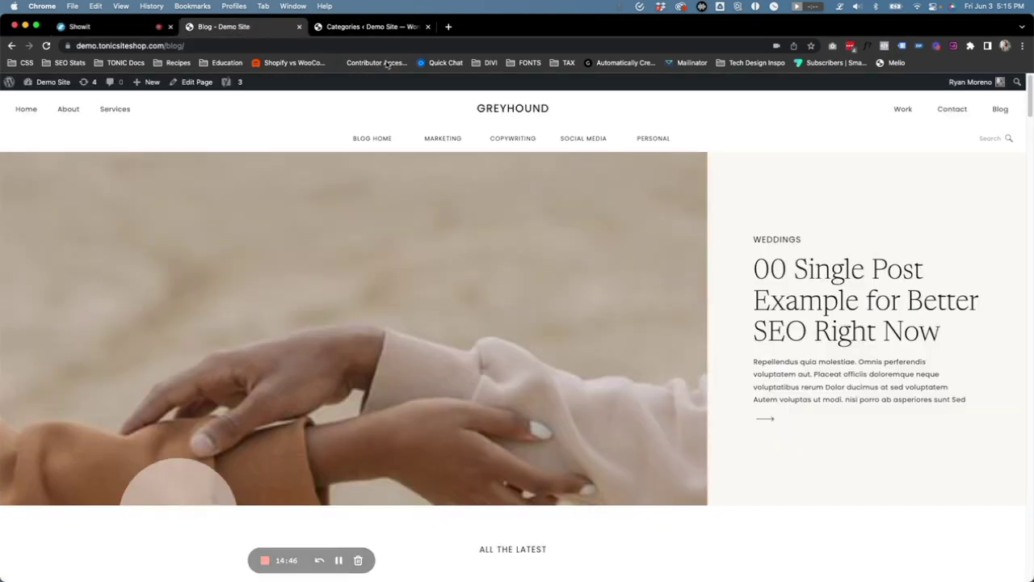
# Return to the WordPress dashboard, open the list of all posts and find posts 5 to 7.
pyautogui.click(365, 24)
pyautogui.click(316, 203)
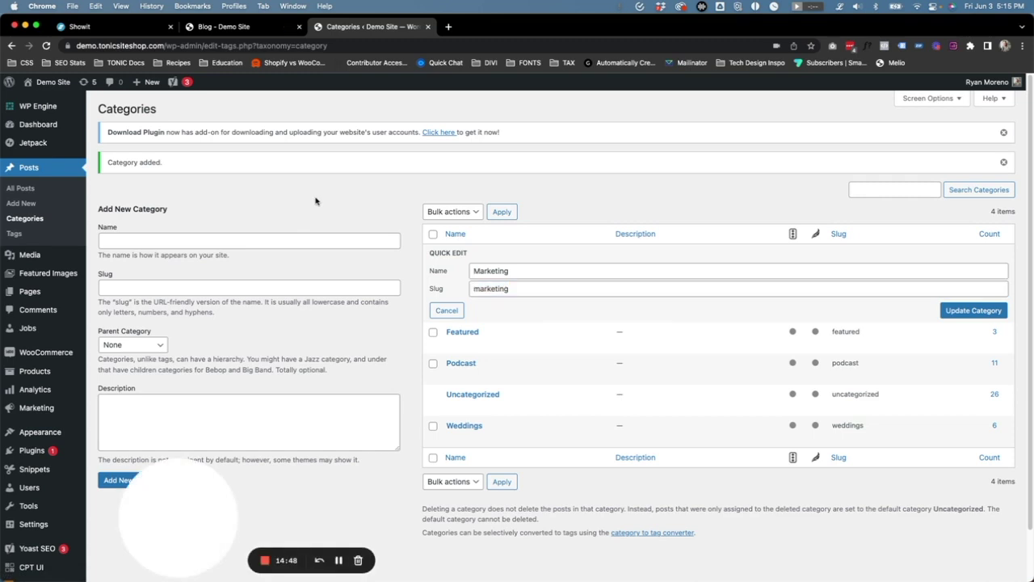
pyautogui.click(36, 188)
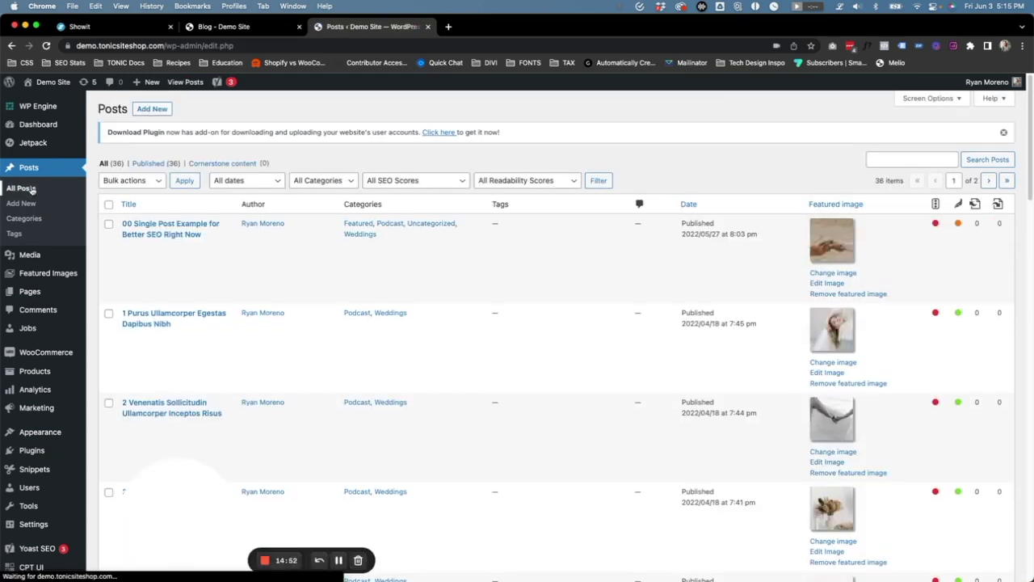
pyautogui.scroll(-1, 211, 248)
pyautogui.scroll(-10, 211, 248)
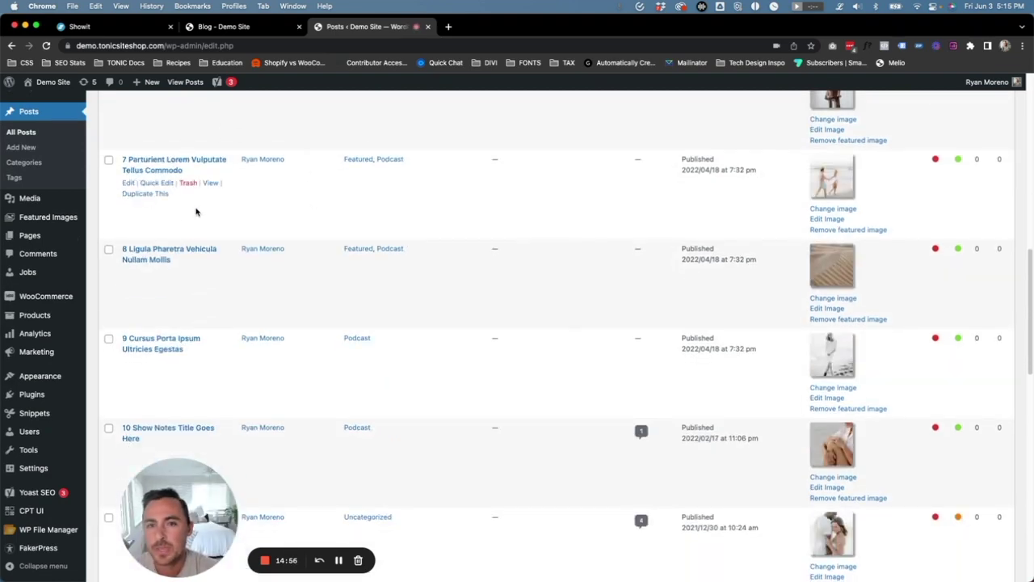
pyautogui.scroll(5, 198, 211)
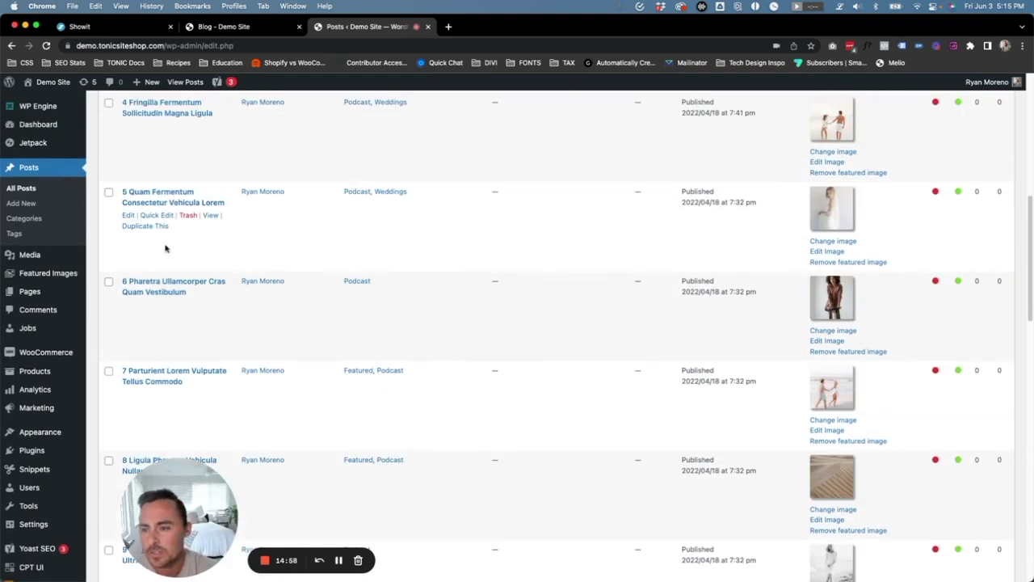
# Select posts 5, 6 and 7 and bulk edit them to add the Marketing category.
pyautogui.click(109, 194)
pyautogui.click(108, 281)
pyautogui.click(108, 371)
pyautogui.scroll(1, 160, 321)
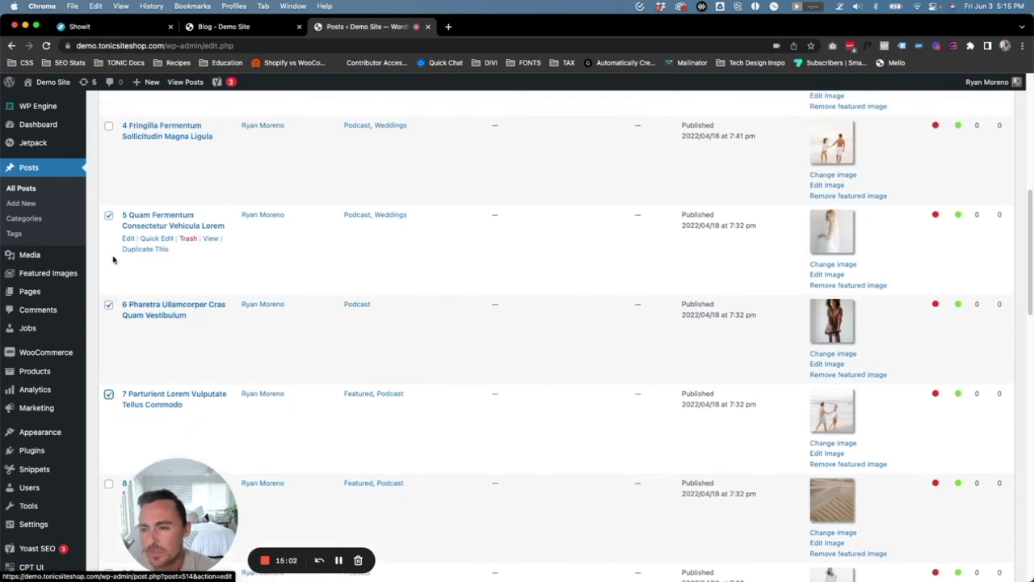
pyautogui.scroll(10, 145, 299)
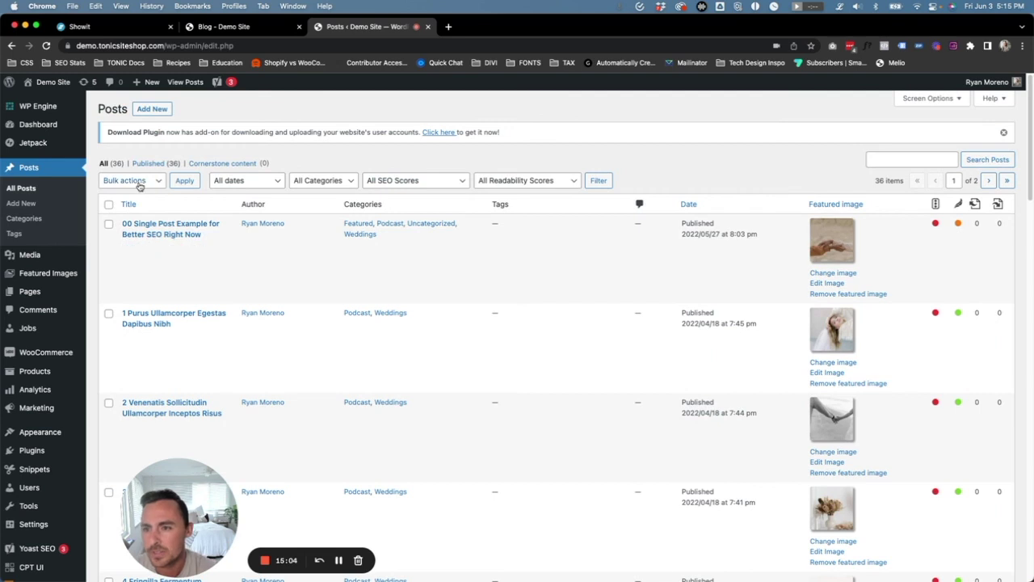
pyautogui.click(134, 181)
pyautogui.click(113, 194)
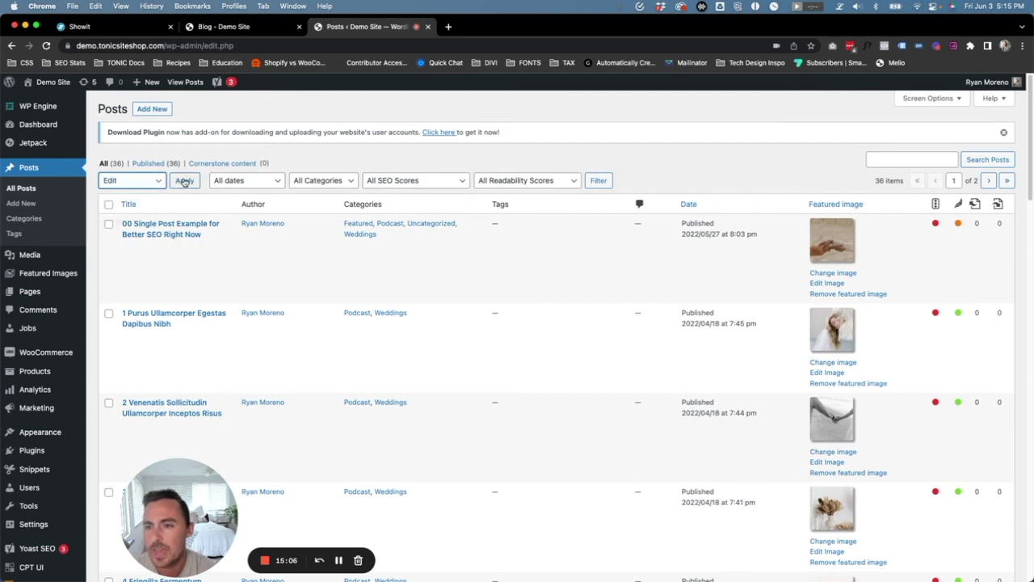
pyautogui.click(184, 180)
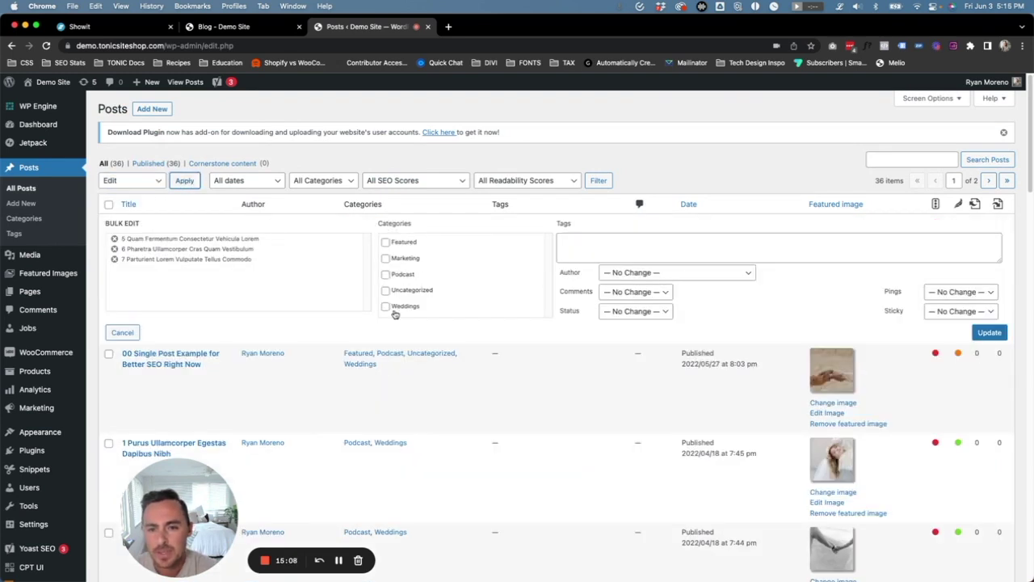
pyautogui.click(386, 259)
pyautogui.click(989, 333)
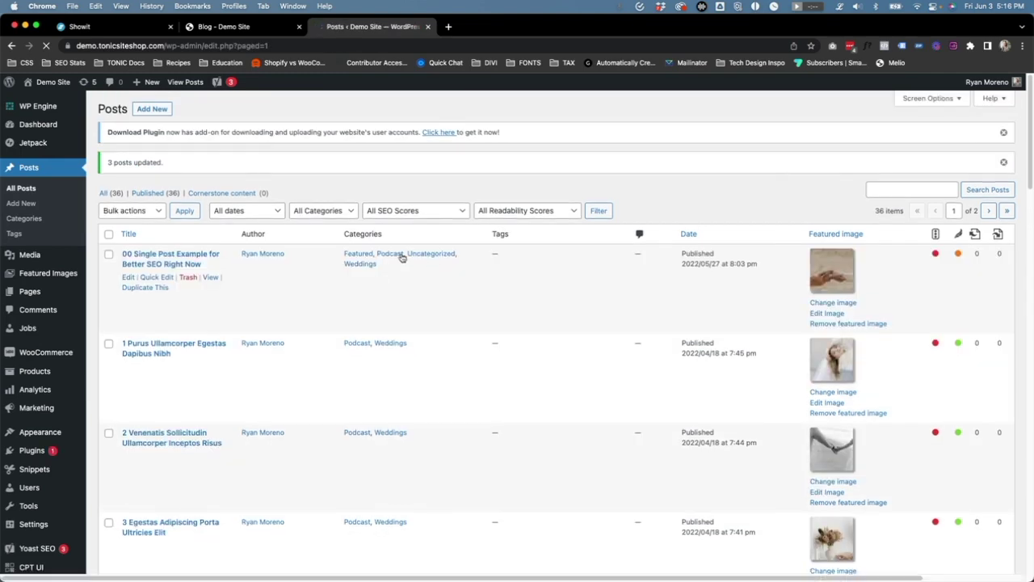
# Switch from the WordPress posts list to the live blog and open the Marketing category from the blog menu.
pyautogui.scroll(-3, 194, 343)
pyautogui.scroll(3, 194, 344)
pyautogui.click(270, 31)
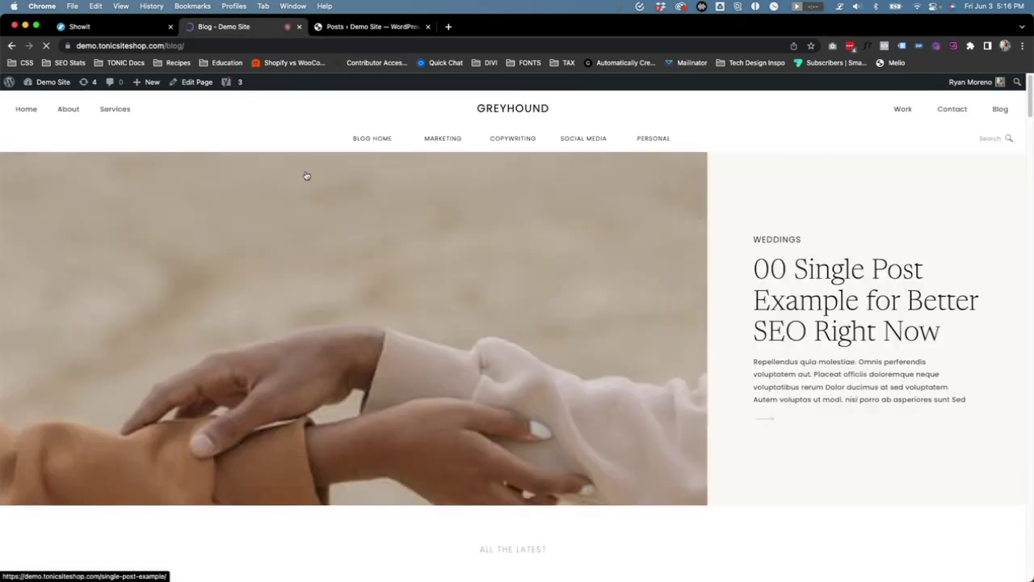
pyautogui.click(395, 196)
pyautogui.click(96, 28)
pyautogui.click(517, 270)
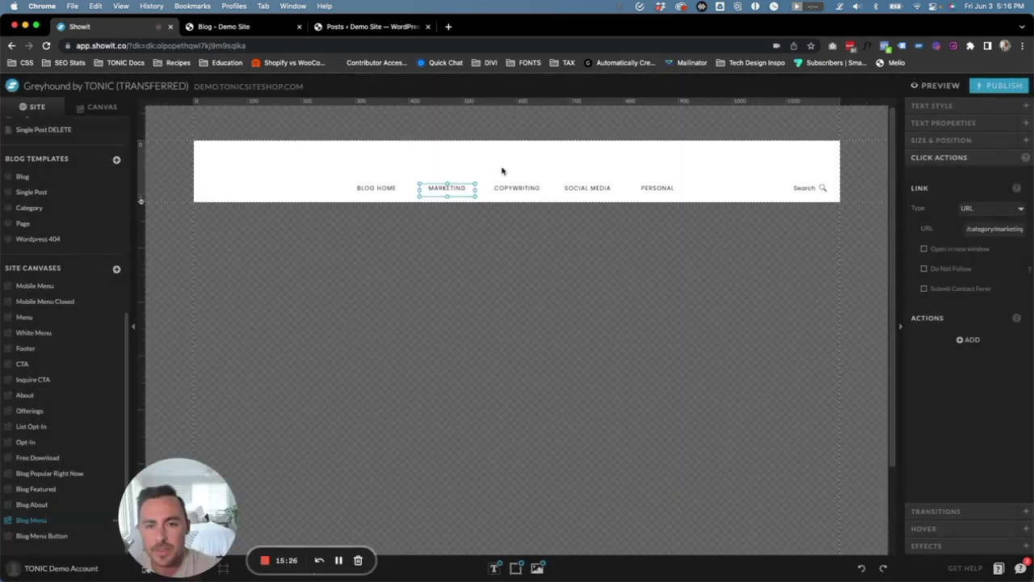
pyautogui.click(230, 27)
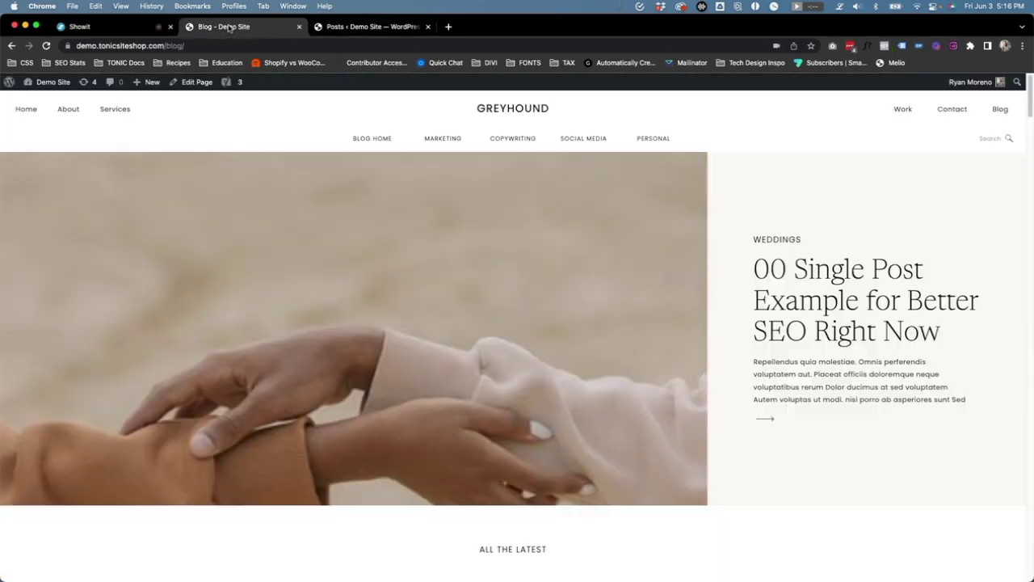
pyautogui.click(449, 139)
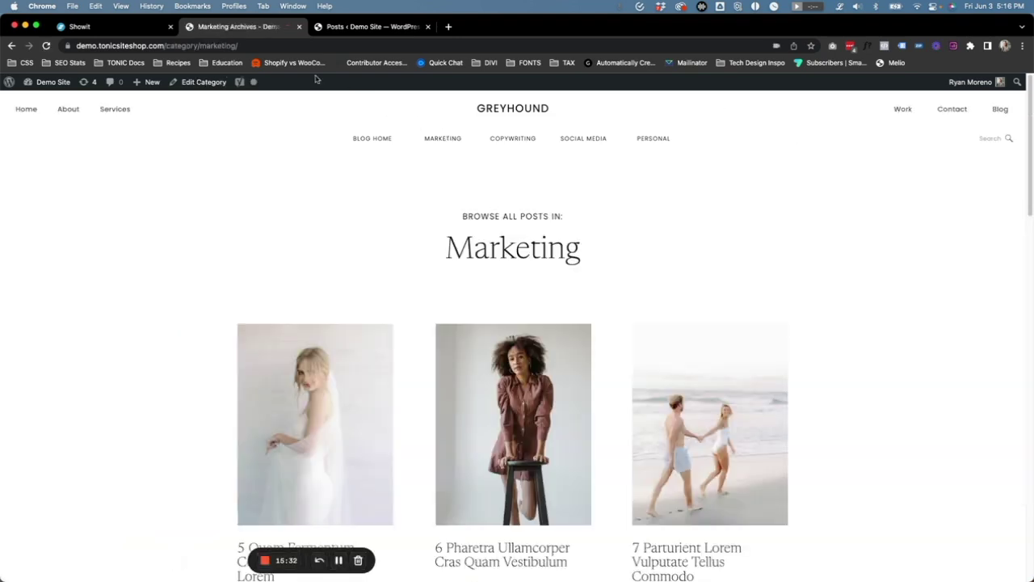
# Check the category/marketing/ part of the live page's address and look through the posts listed under Marketing.
pyautogui.moveTo(239, 47); pyautogui.dragTo(173, 46)
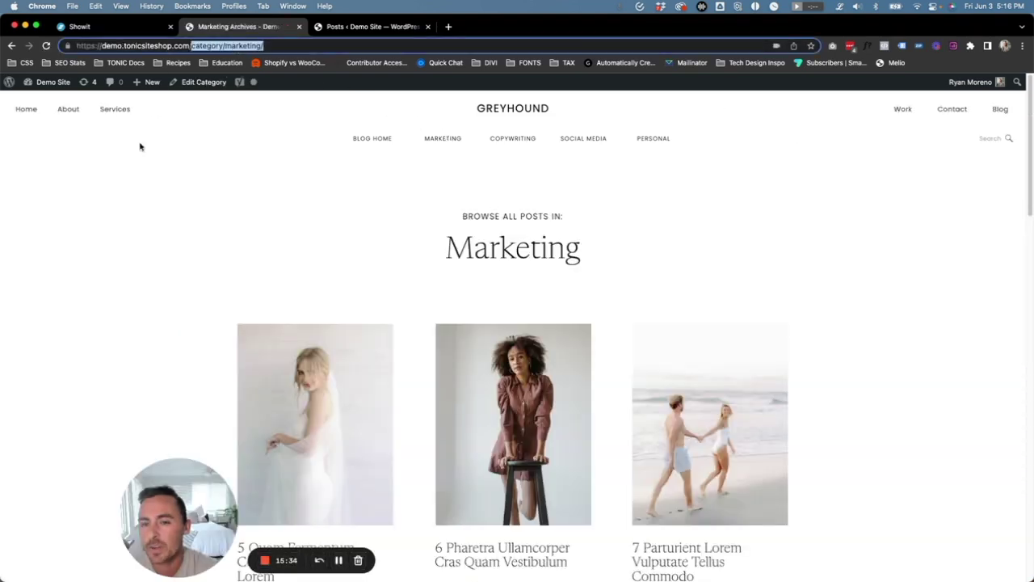
pyautogui.click(133, 256)
pyautogui.scroll(-5, 133, 259)
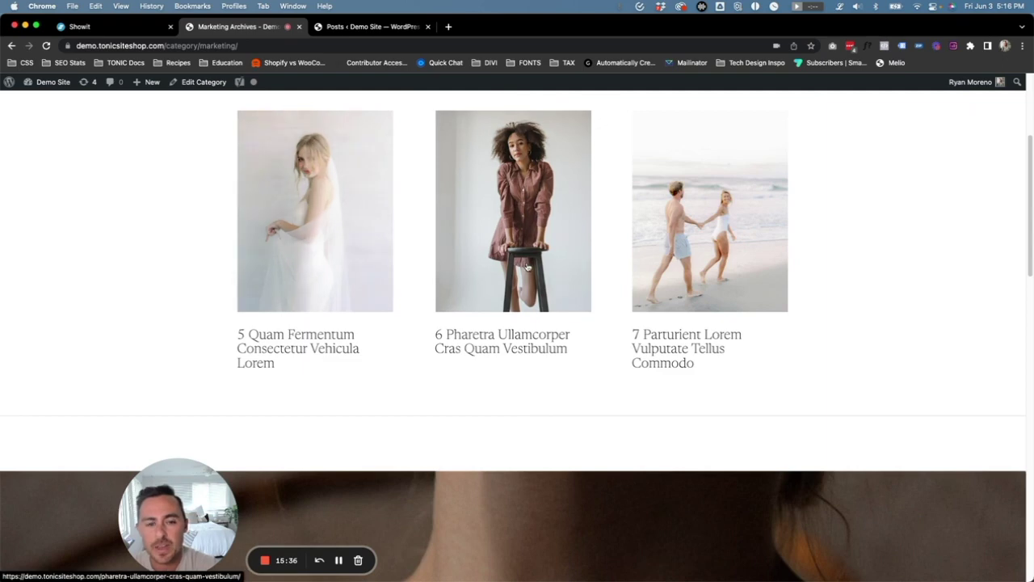
pyautogui.scroll(5, 694, 263)
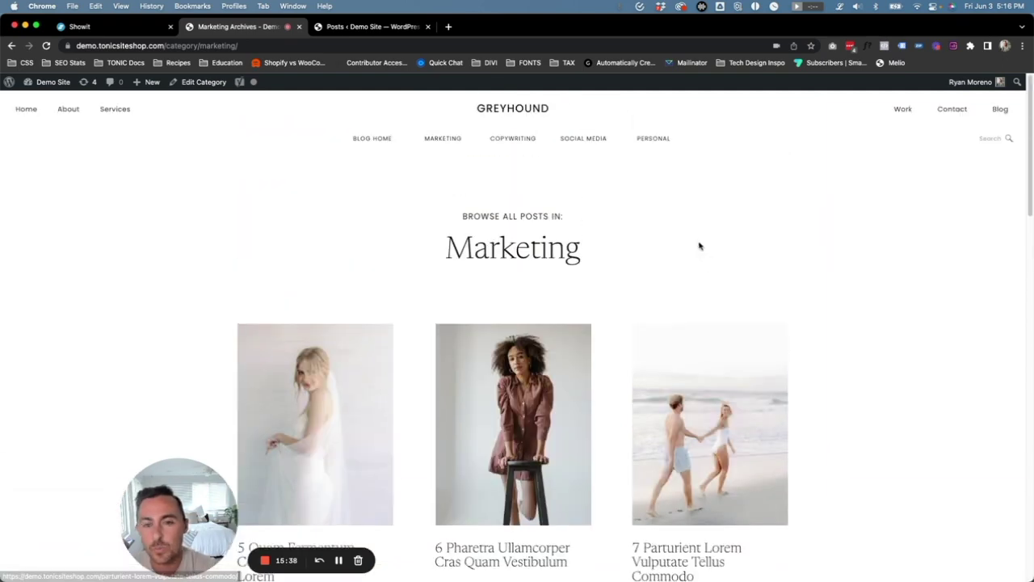
# Return to Showit and rename the Blog Menu items Marketing to FOOD and Copywriting to LIFESTYLE.
pyautogui.click(129, 27)
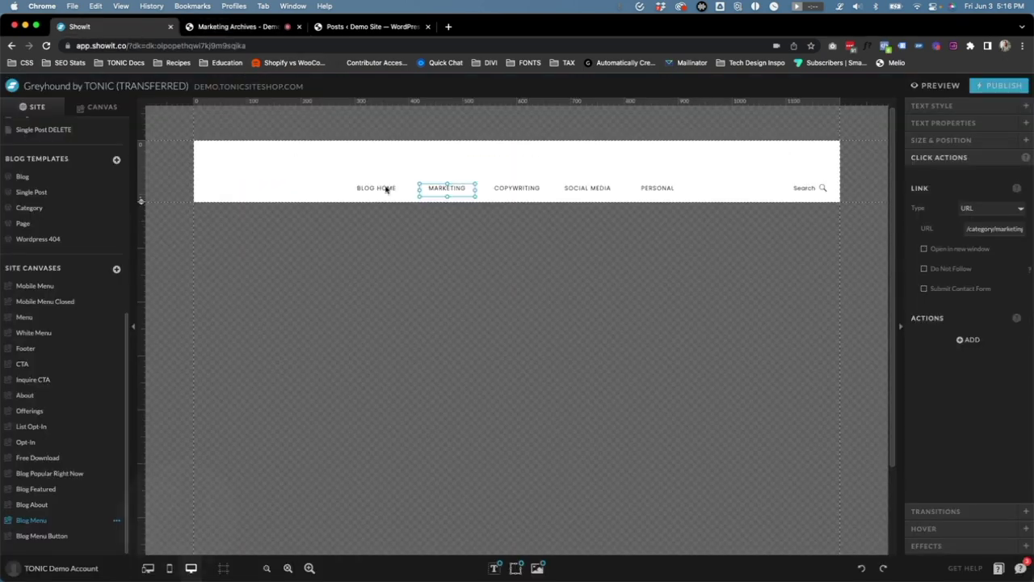
pyautogui.click(519, 189)
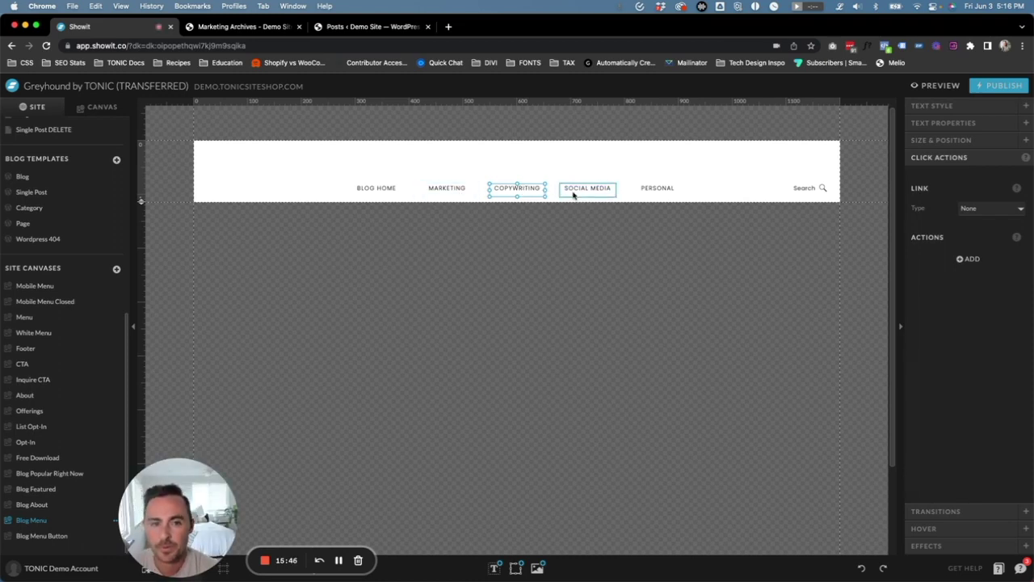
pyautogui.doubleClick(443, 189)
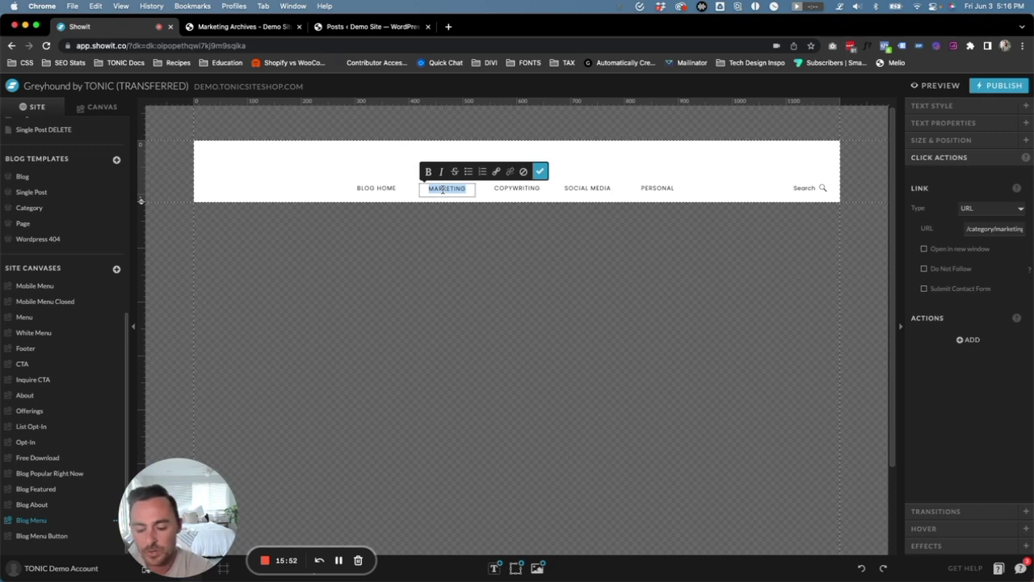
pyautogui.write('FOOD')
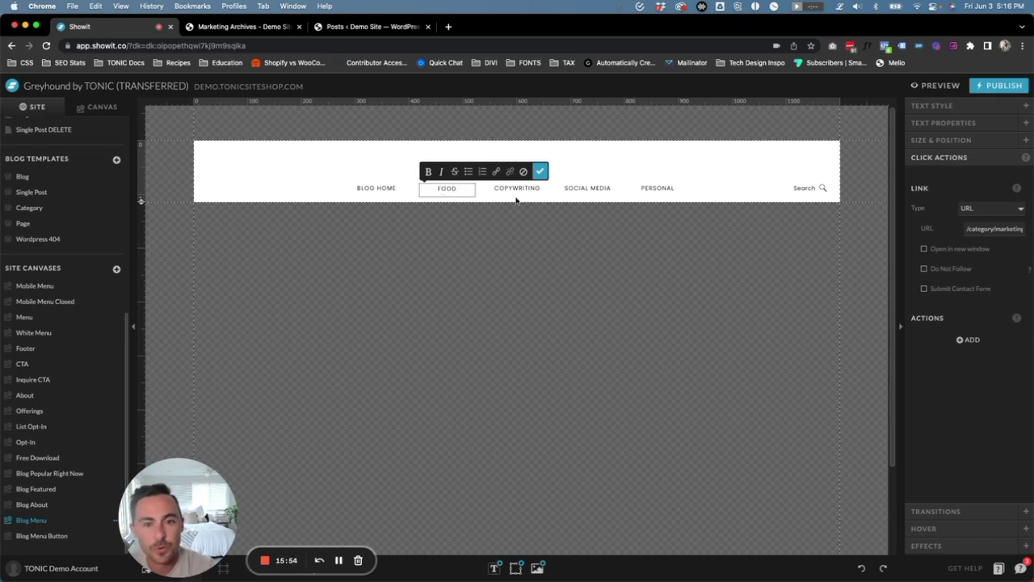
pyautogui.doubleClick(517, 188)
pyautogui.write('LIFESTYLE')
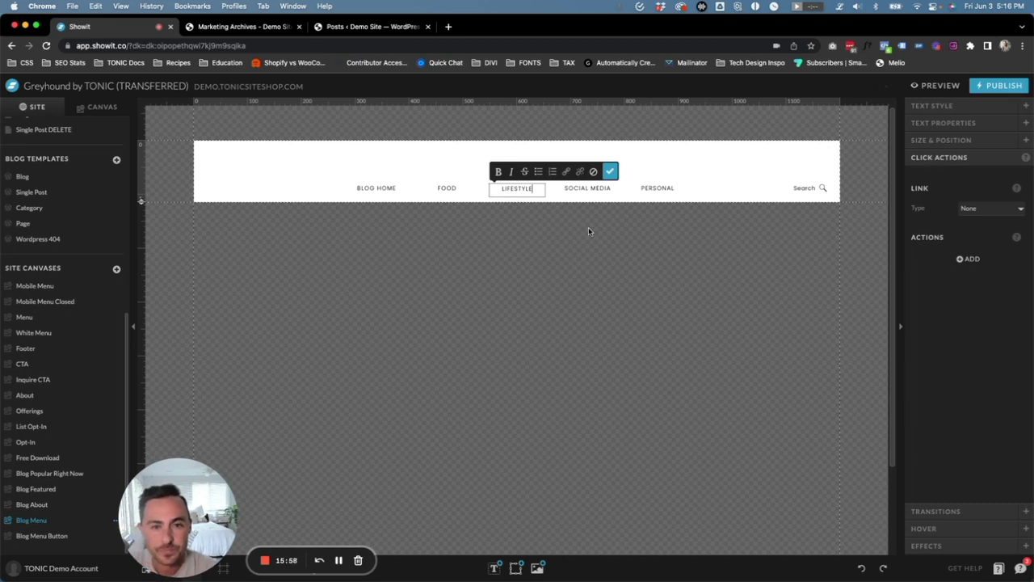
pyautogui.press('Escape')
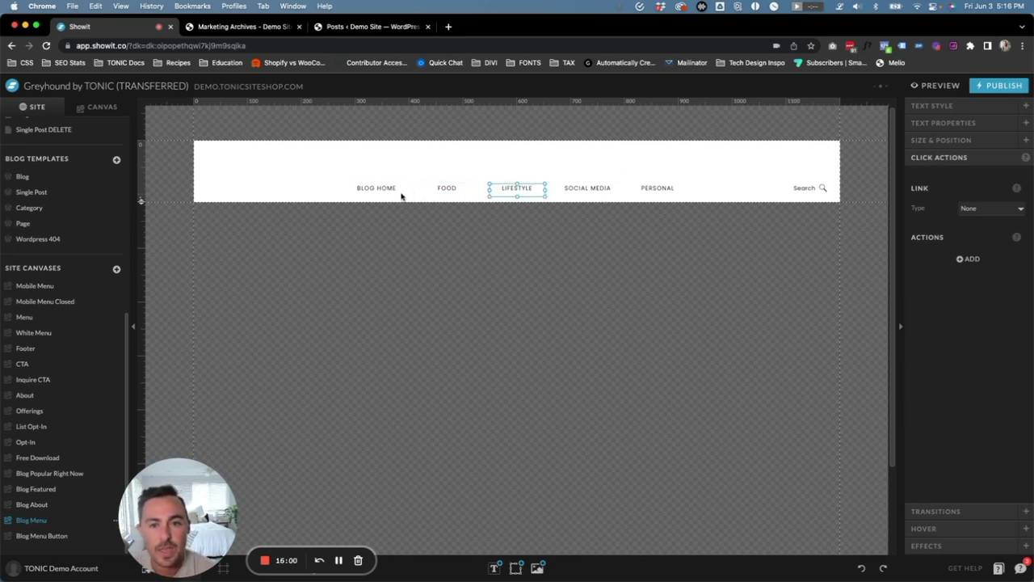
# Review the link settings of the Food, Lifestyle and Social Media menu items, highlighting the category slug in Food's URL.
pyautogui.click(447, 188)
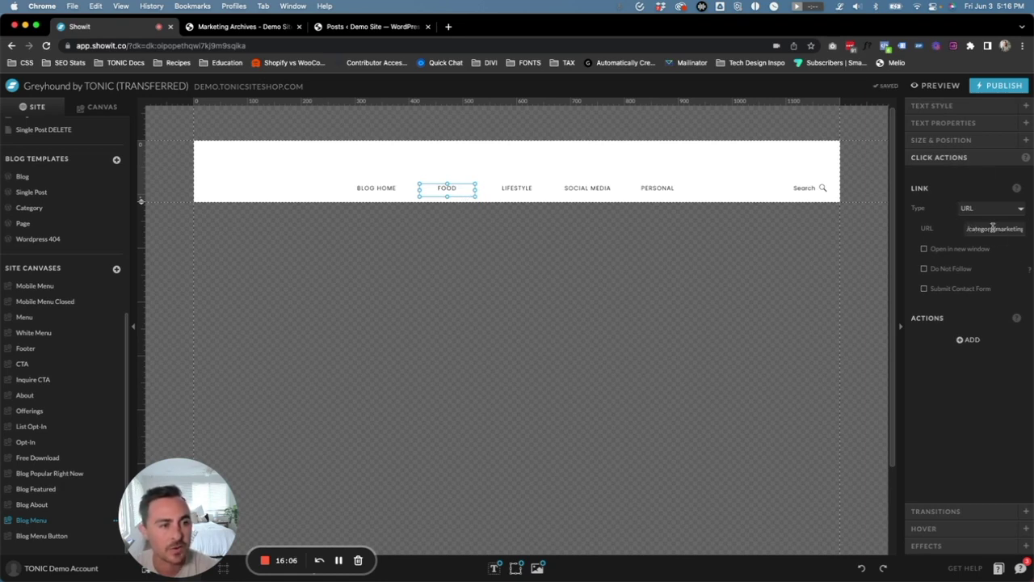
pyautogui.doubleClick(1010, 229)
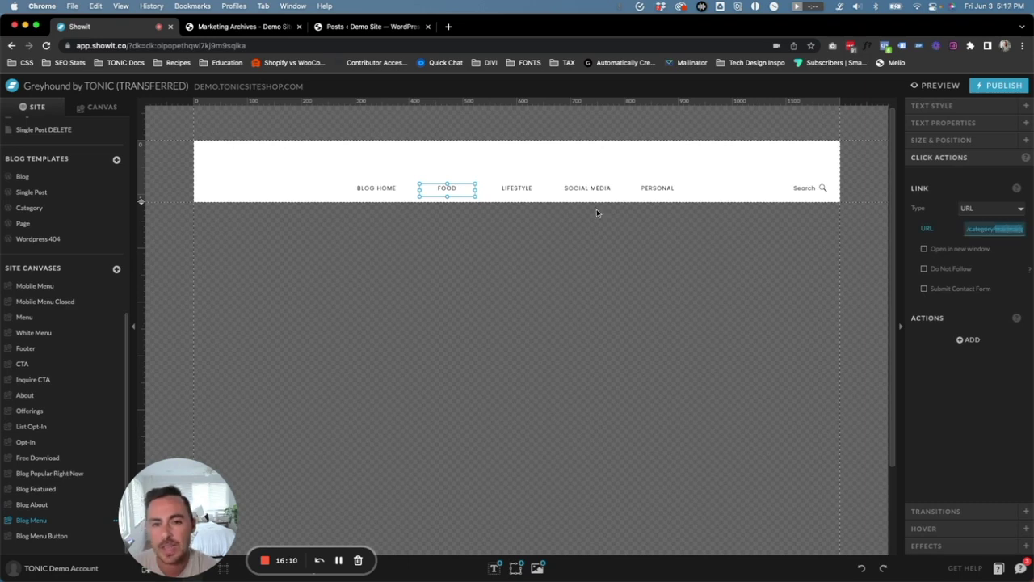
pyautogui.click(520, 191)
pyautogui.click(586, 190)
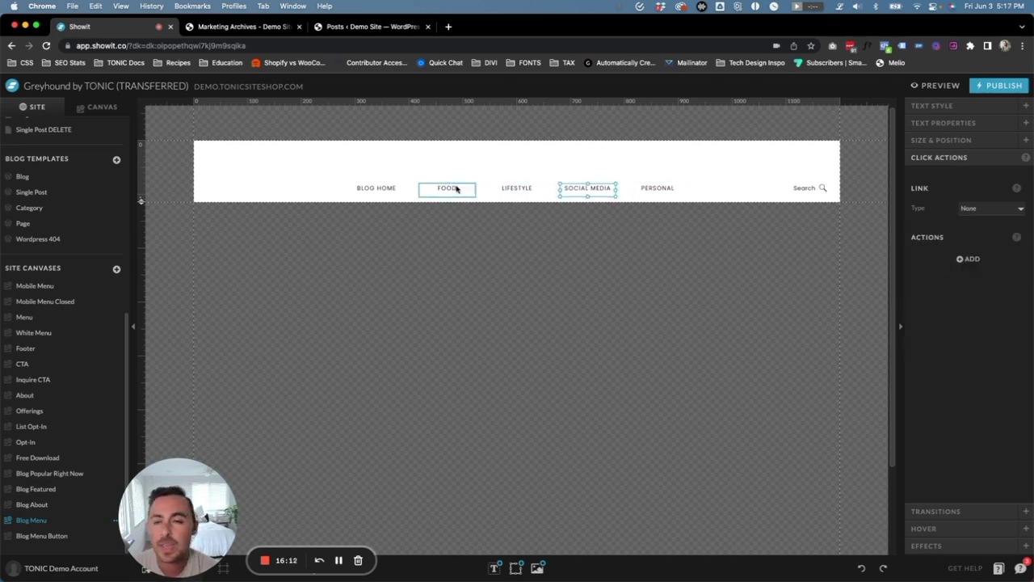
pyautogui.click(474, 166)
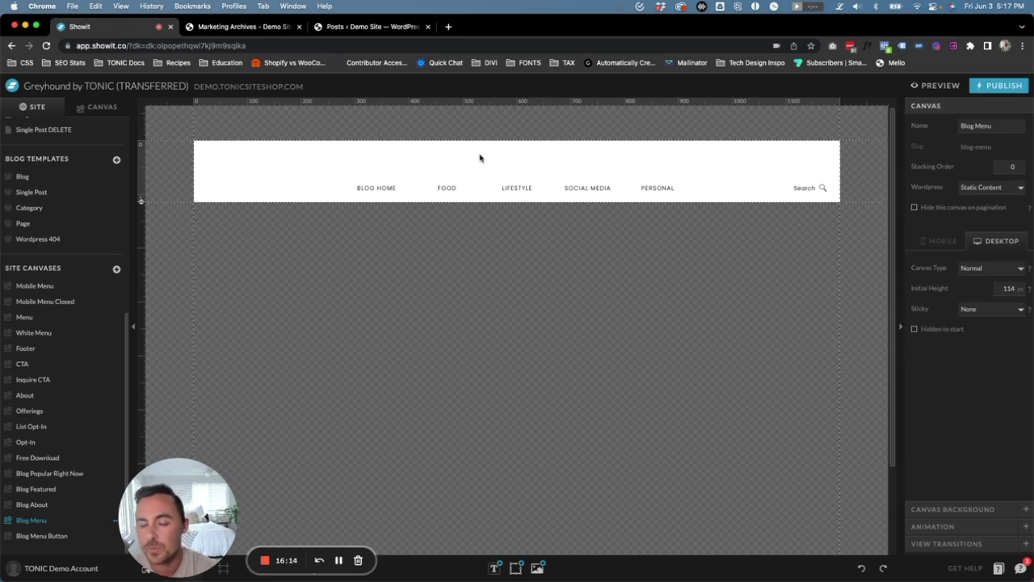